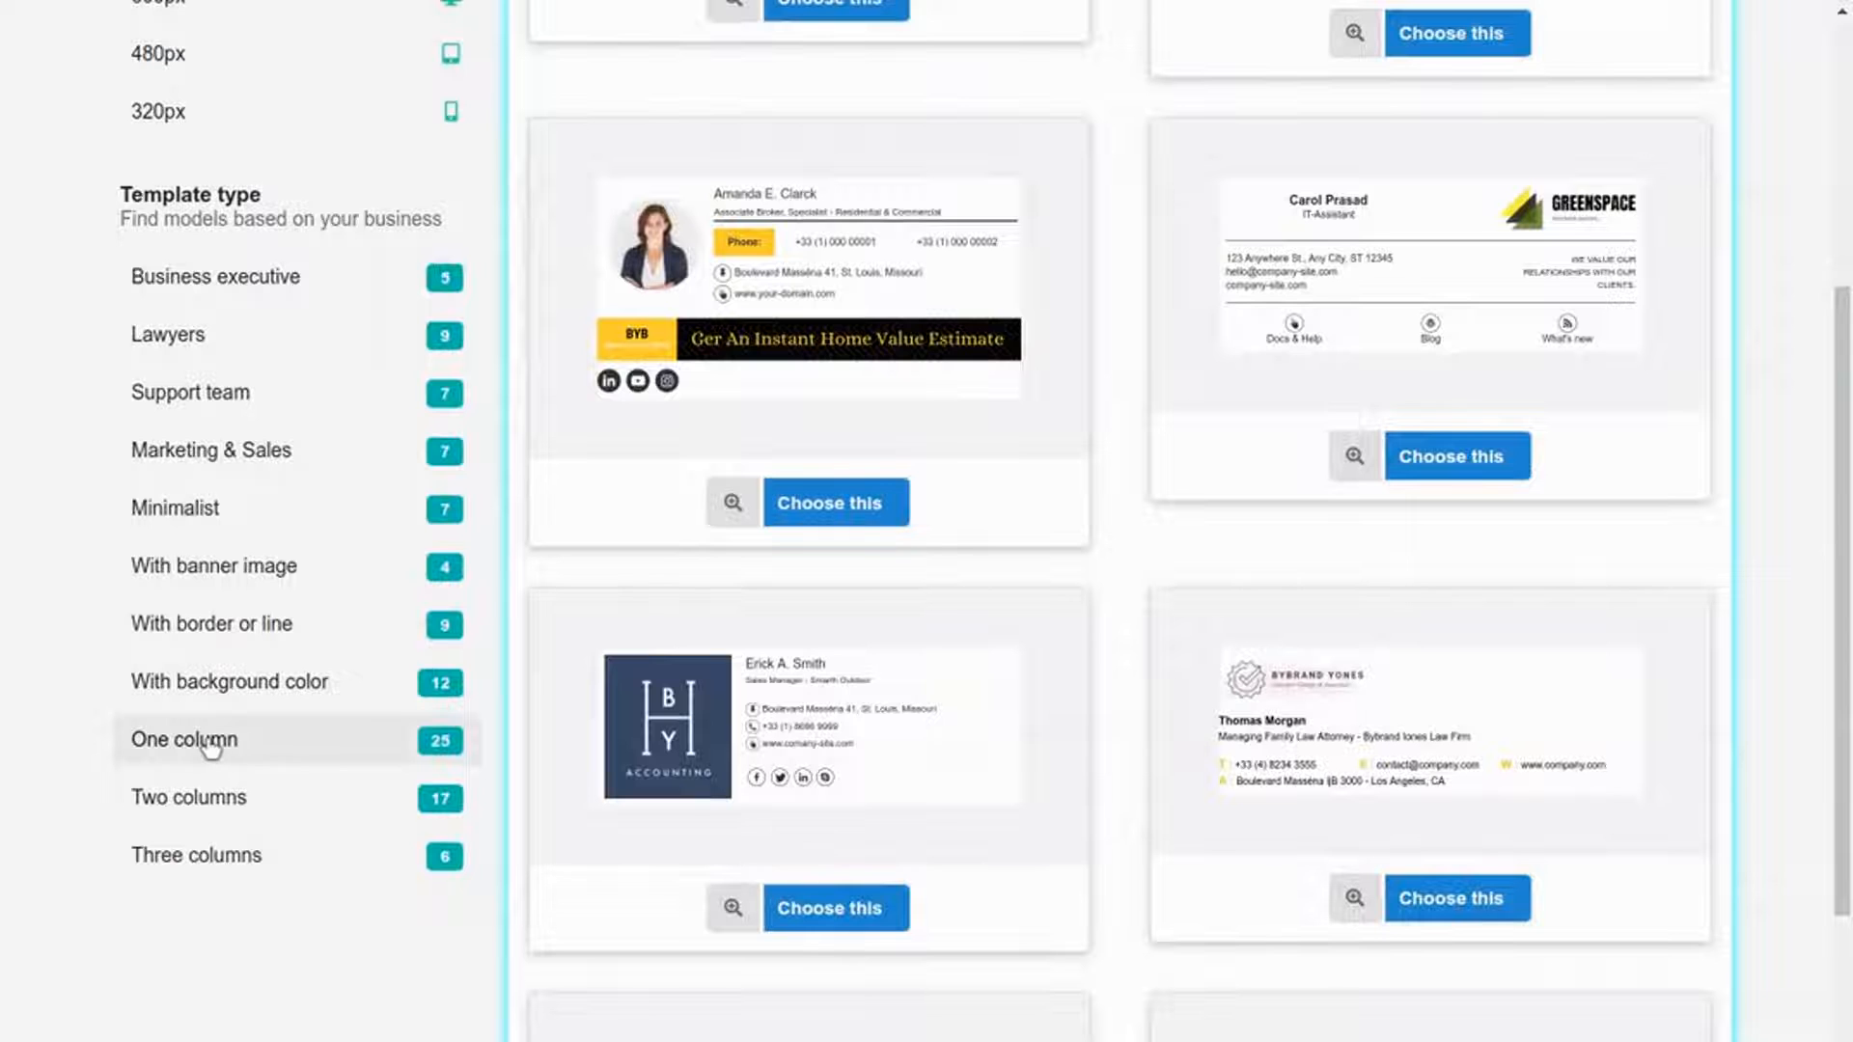
Step: Filter the gallery to One column templates and start editing with the HelpDesk.inc template
click(205, 746)
scroll(575, 744, down, 15)
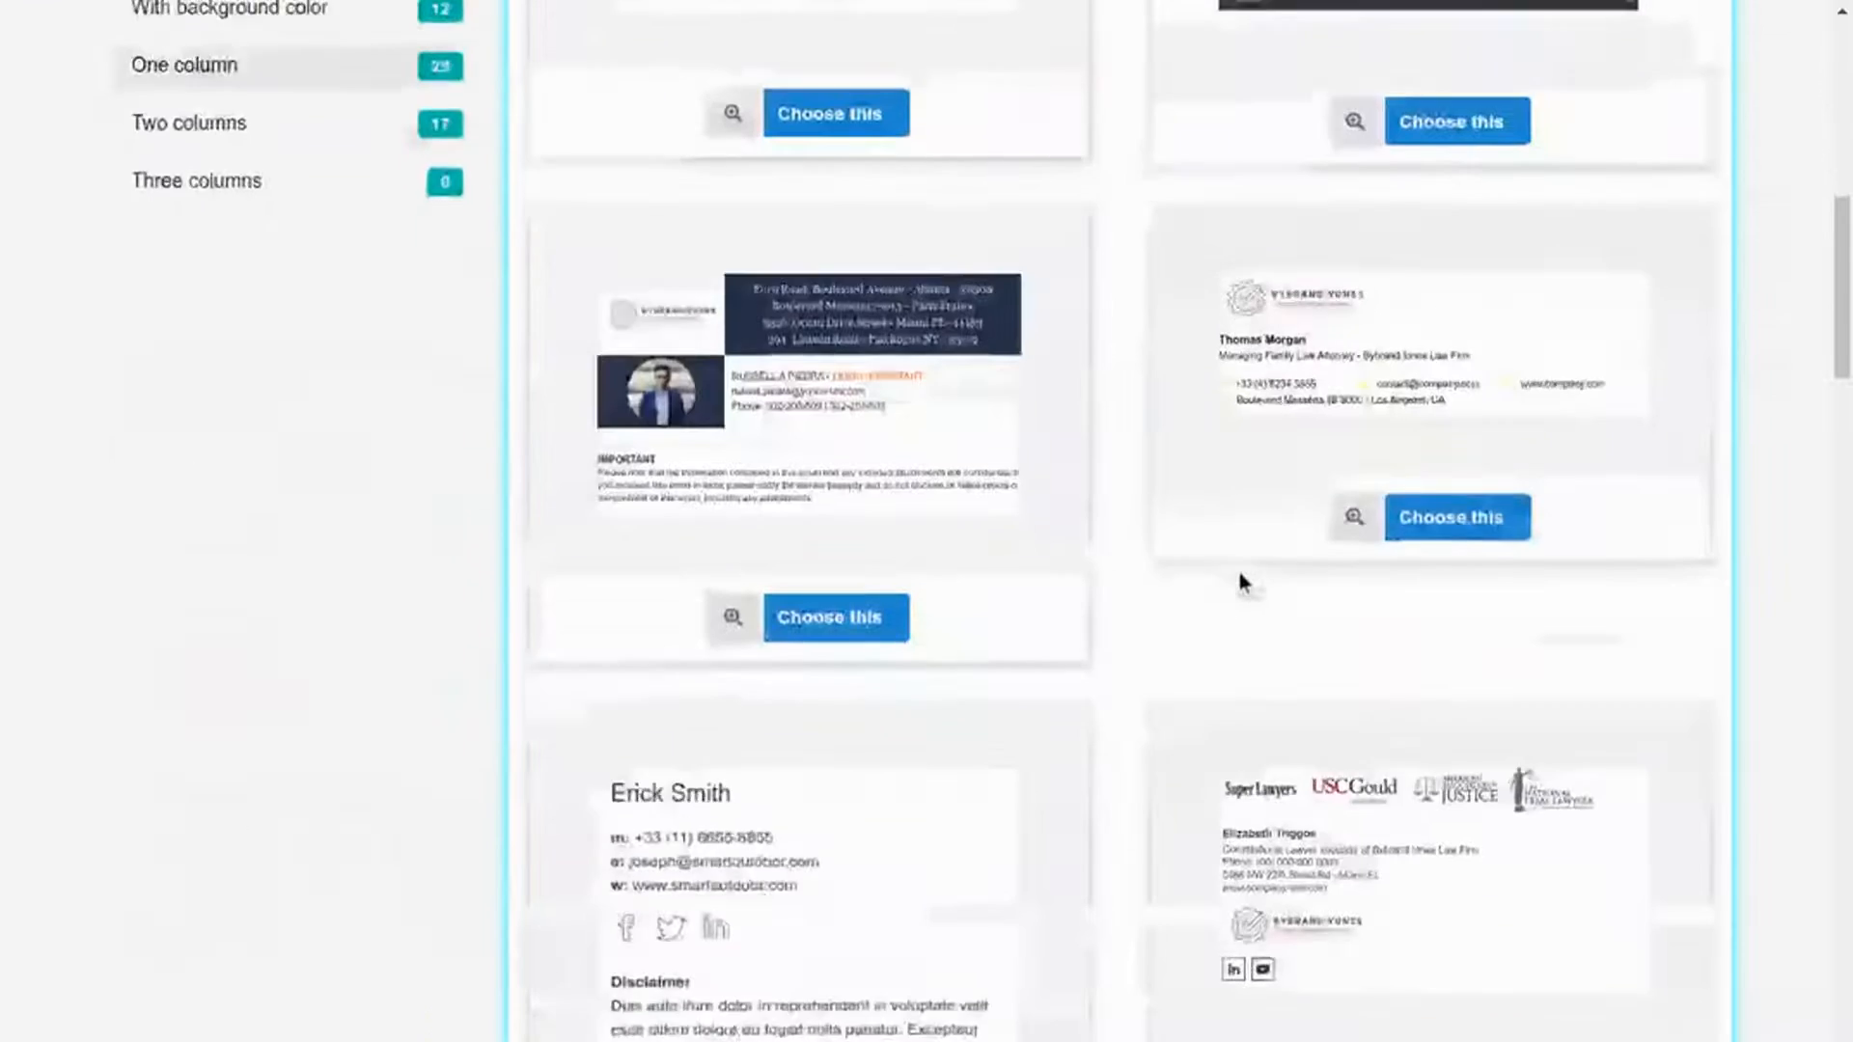
scroll(1232, 624, down, 10)
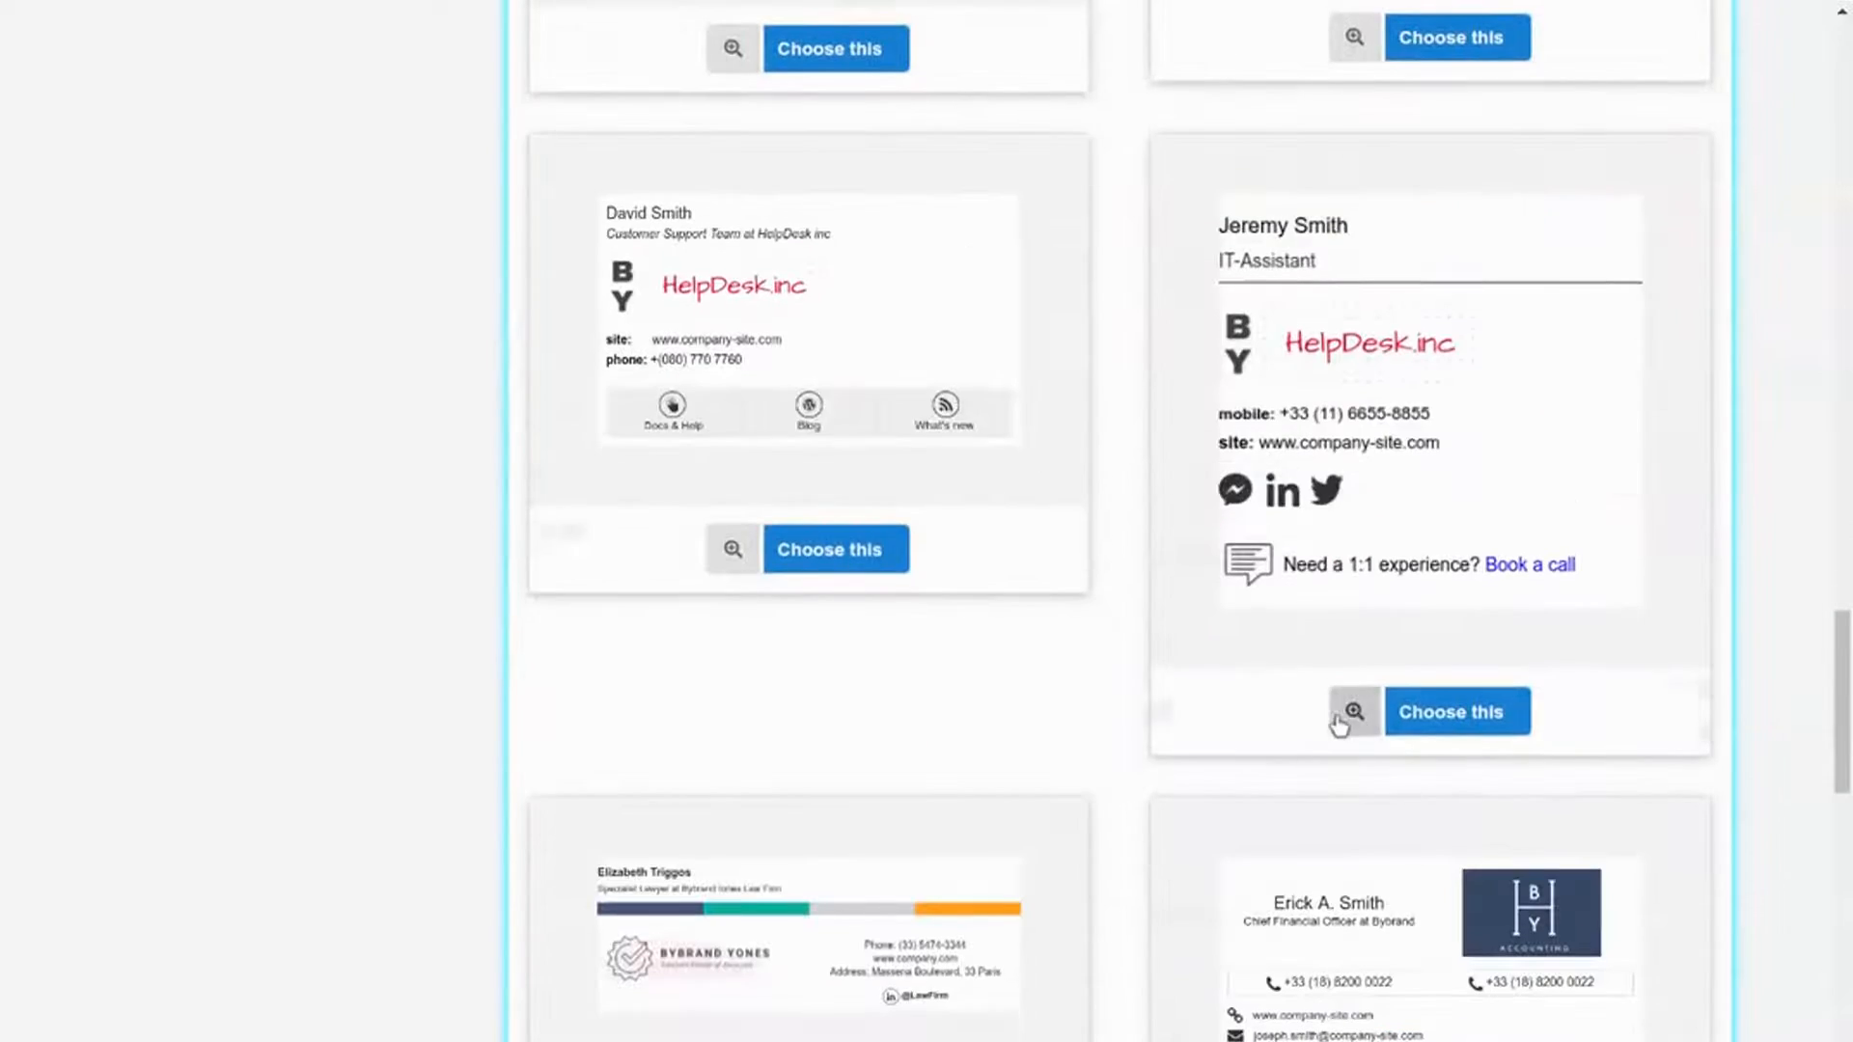
click(1348, 711)
click(560, 576)
scroll(1468, 724, down, 3)
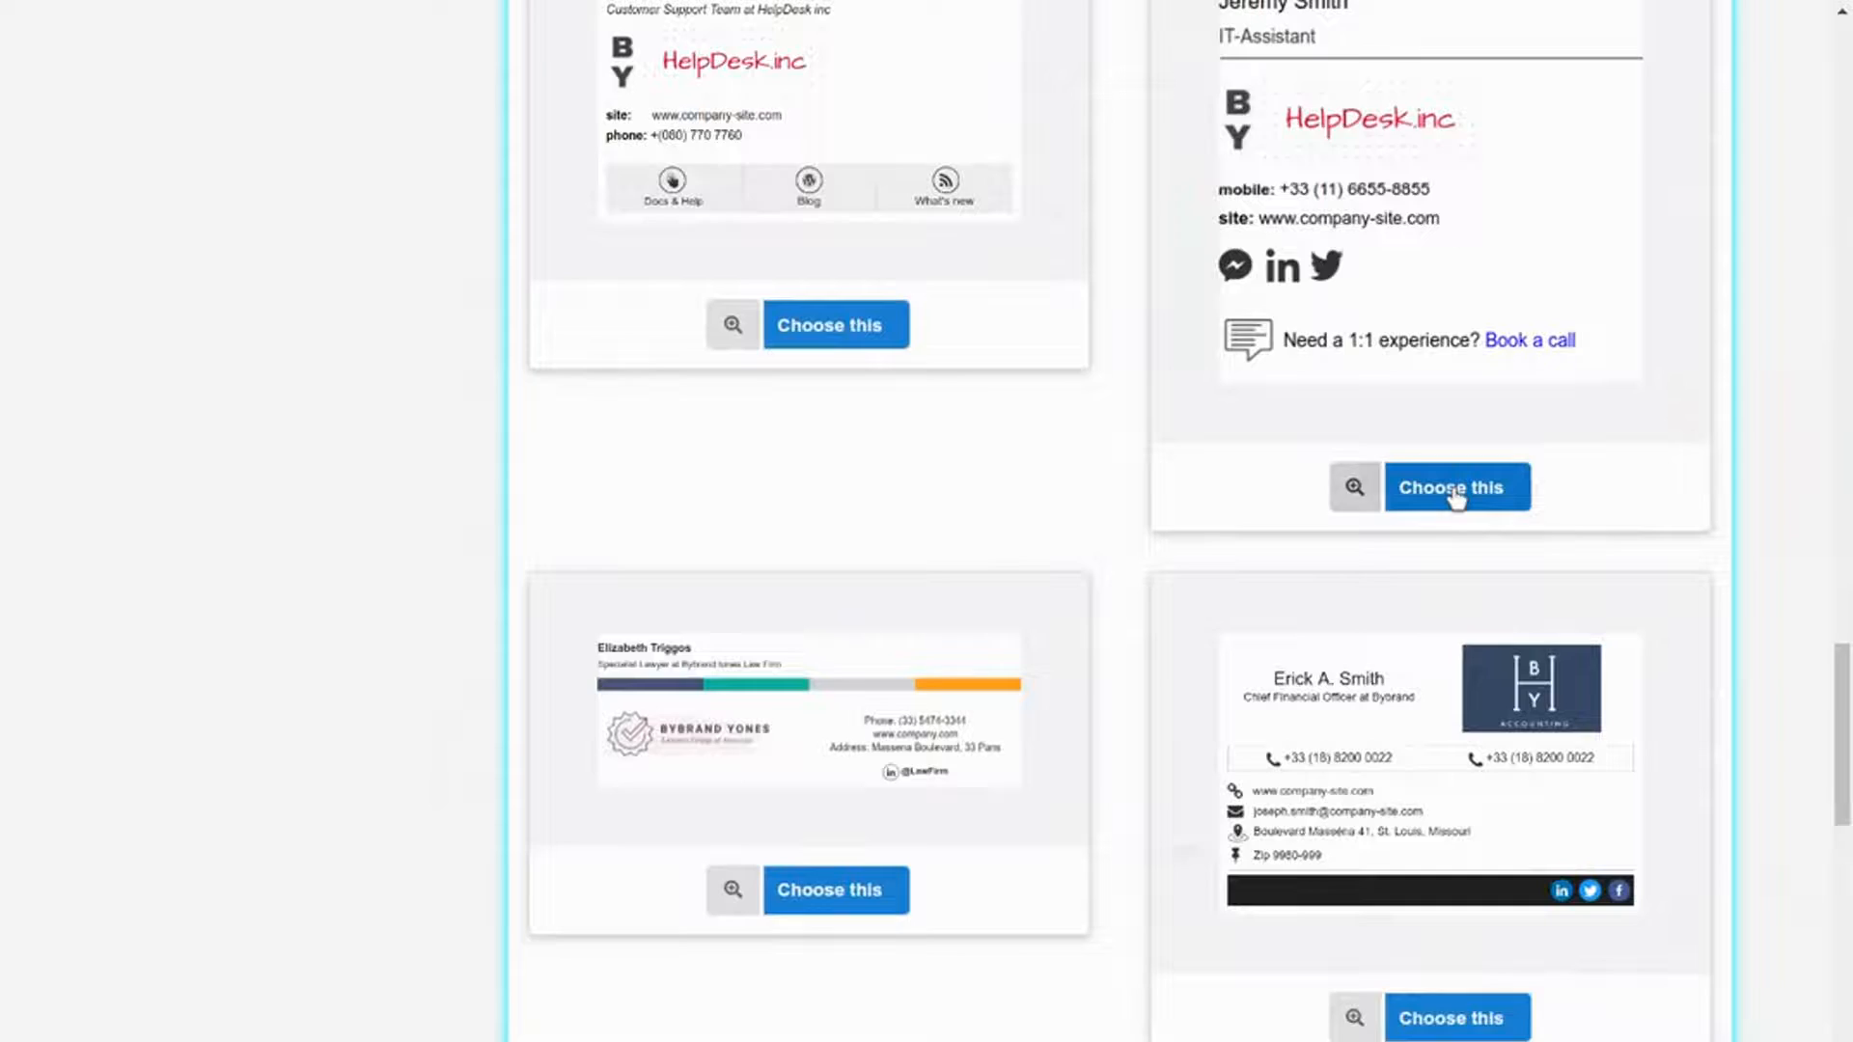
click(1398, 487)
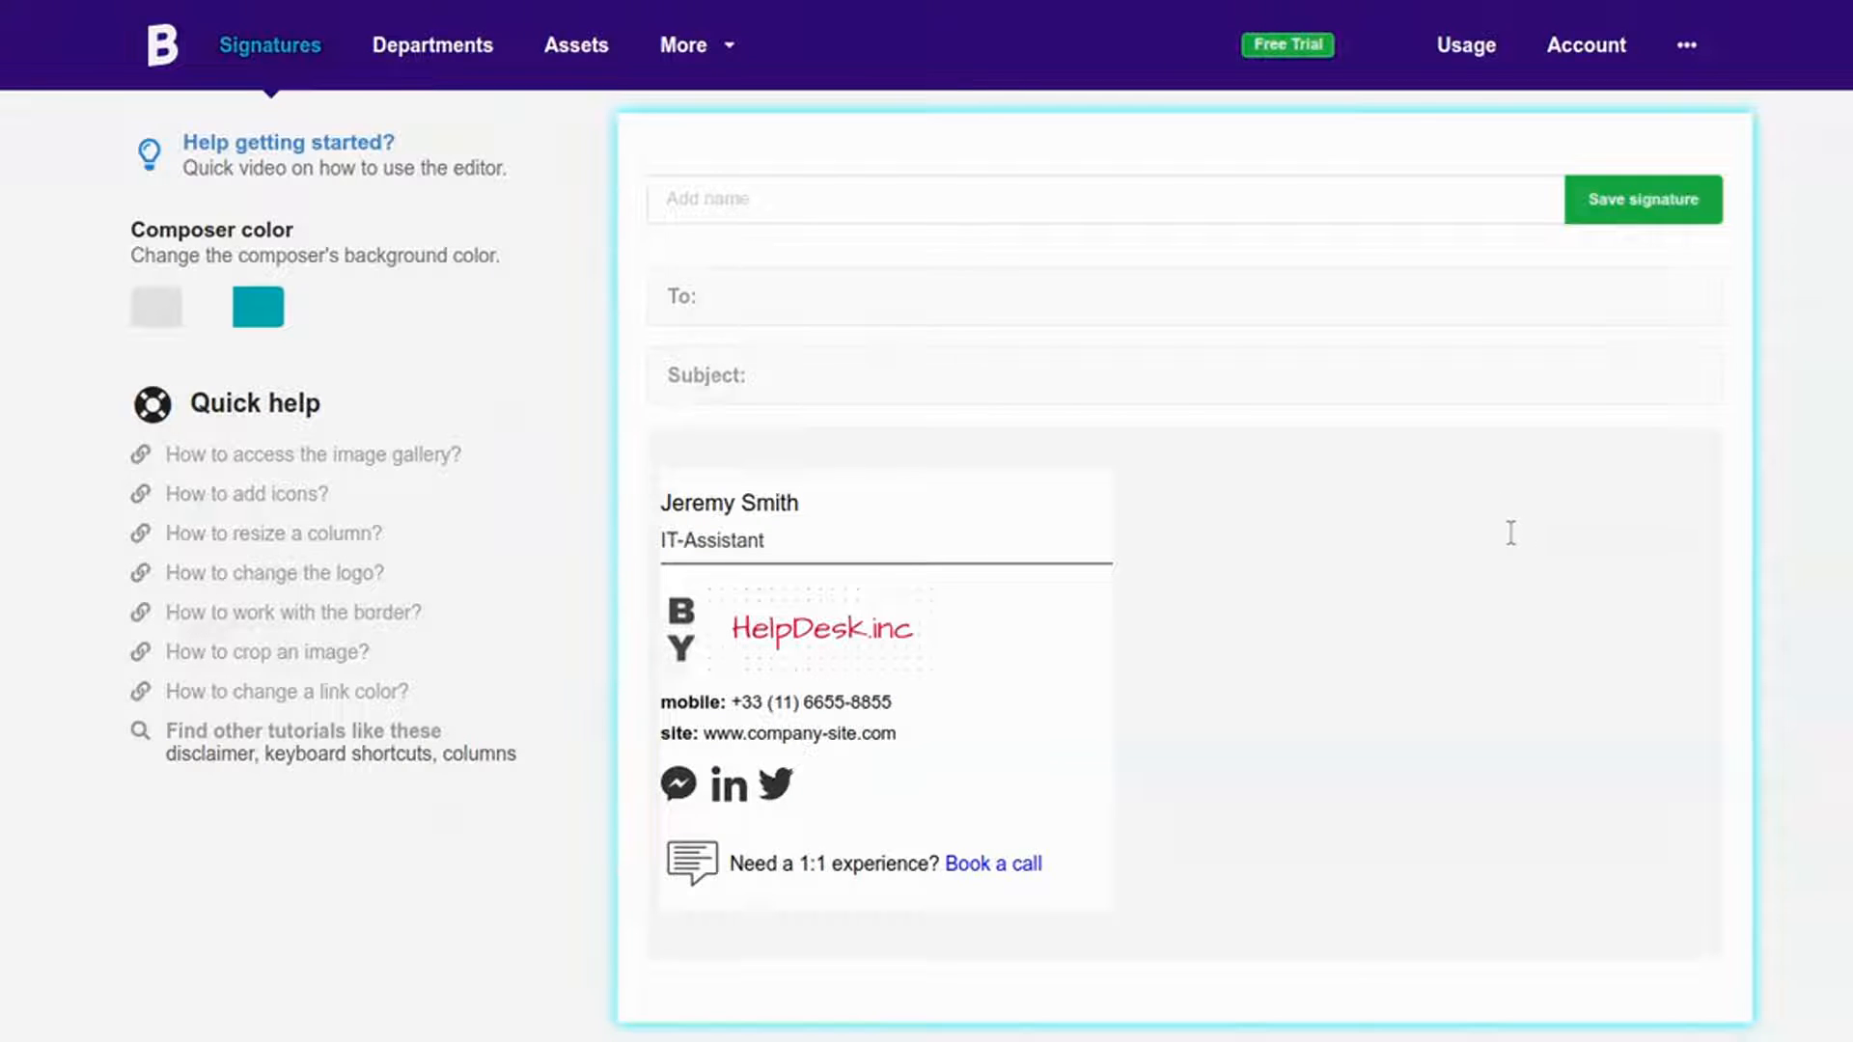
Step: Delete the name row and retype the job title as 'Making a better home for every people'
click(917, 504)
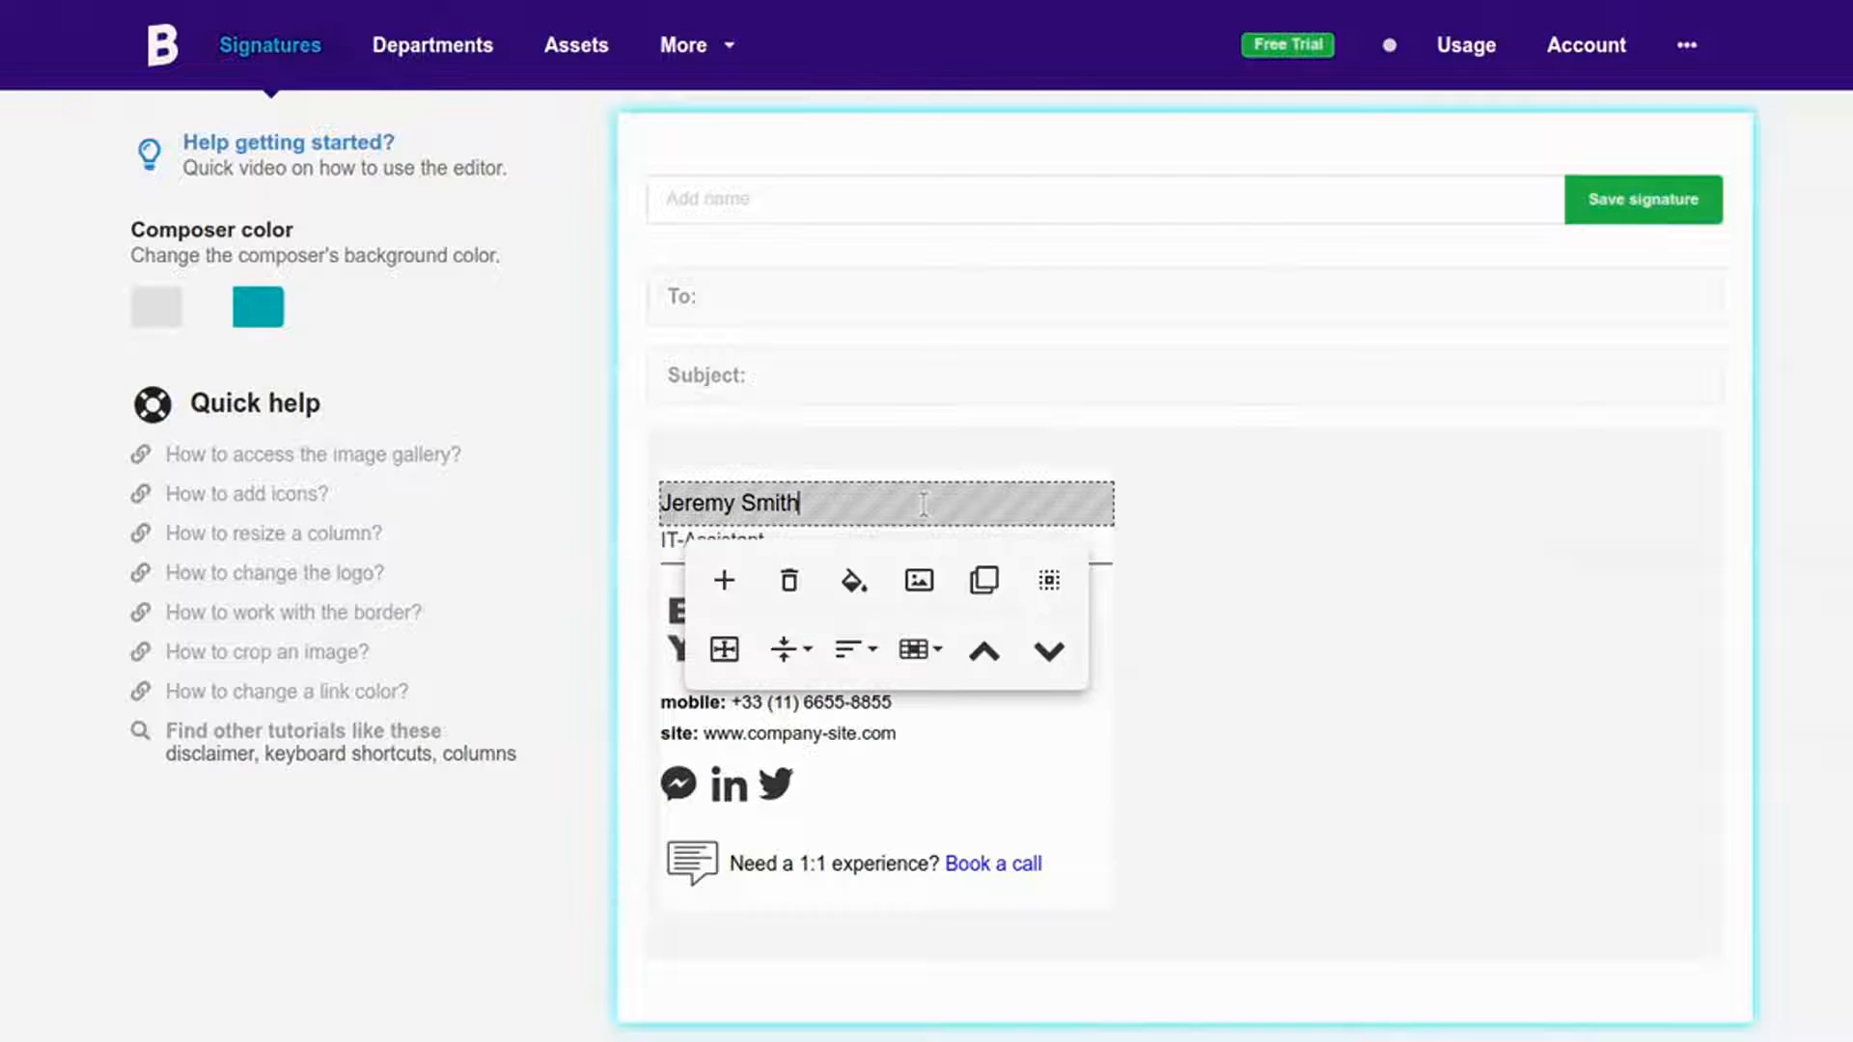
click(788, 581)
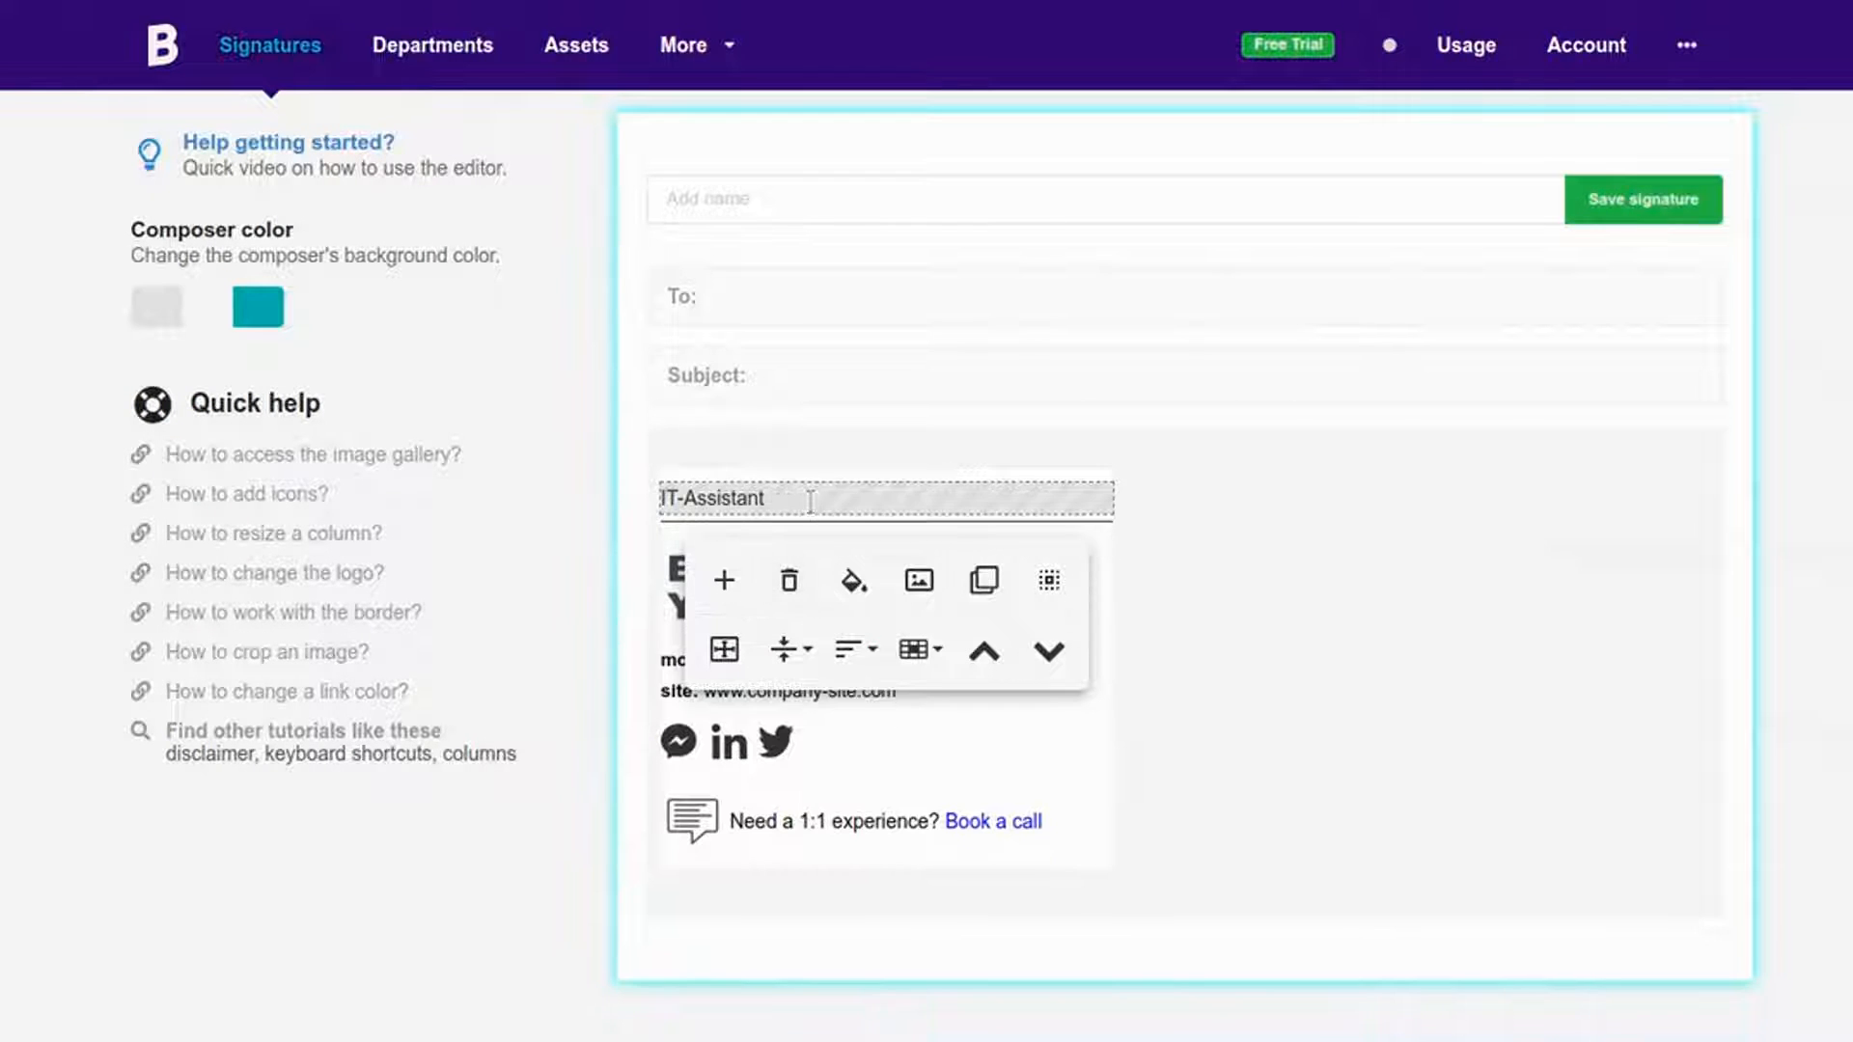
key(ctrl+a)
key(BackSpace)
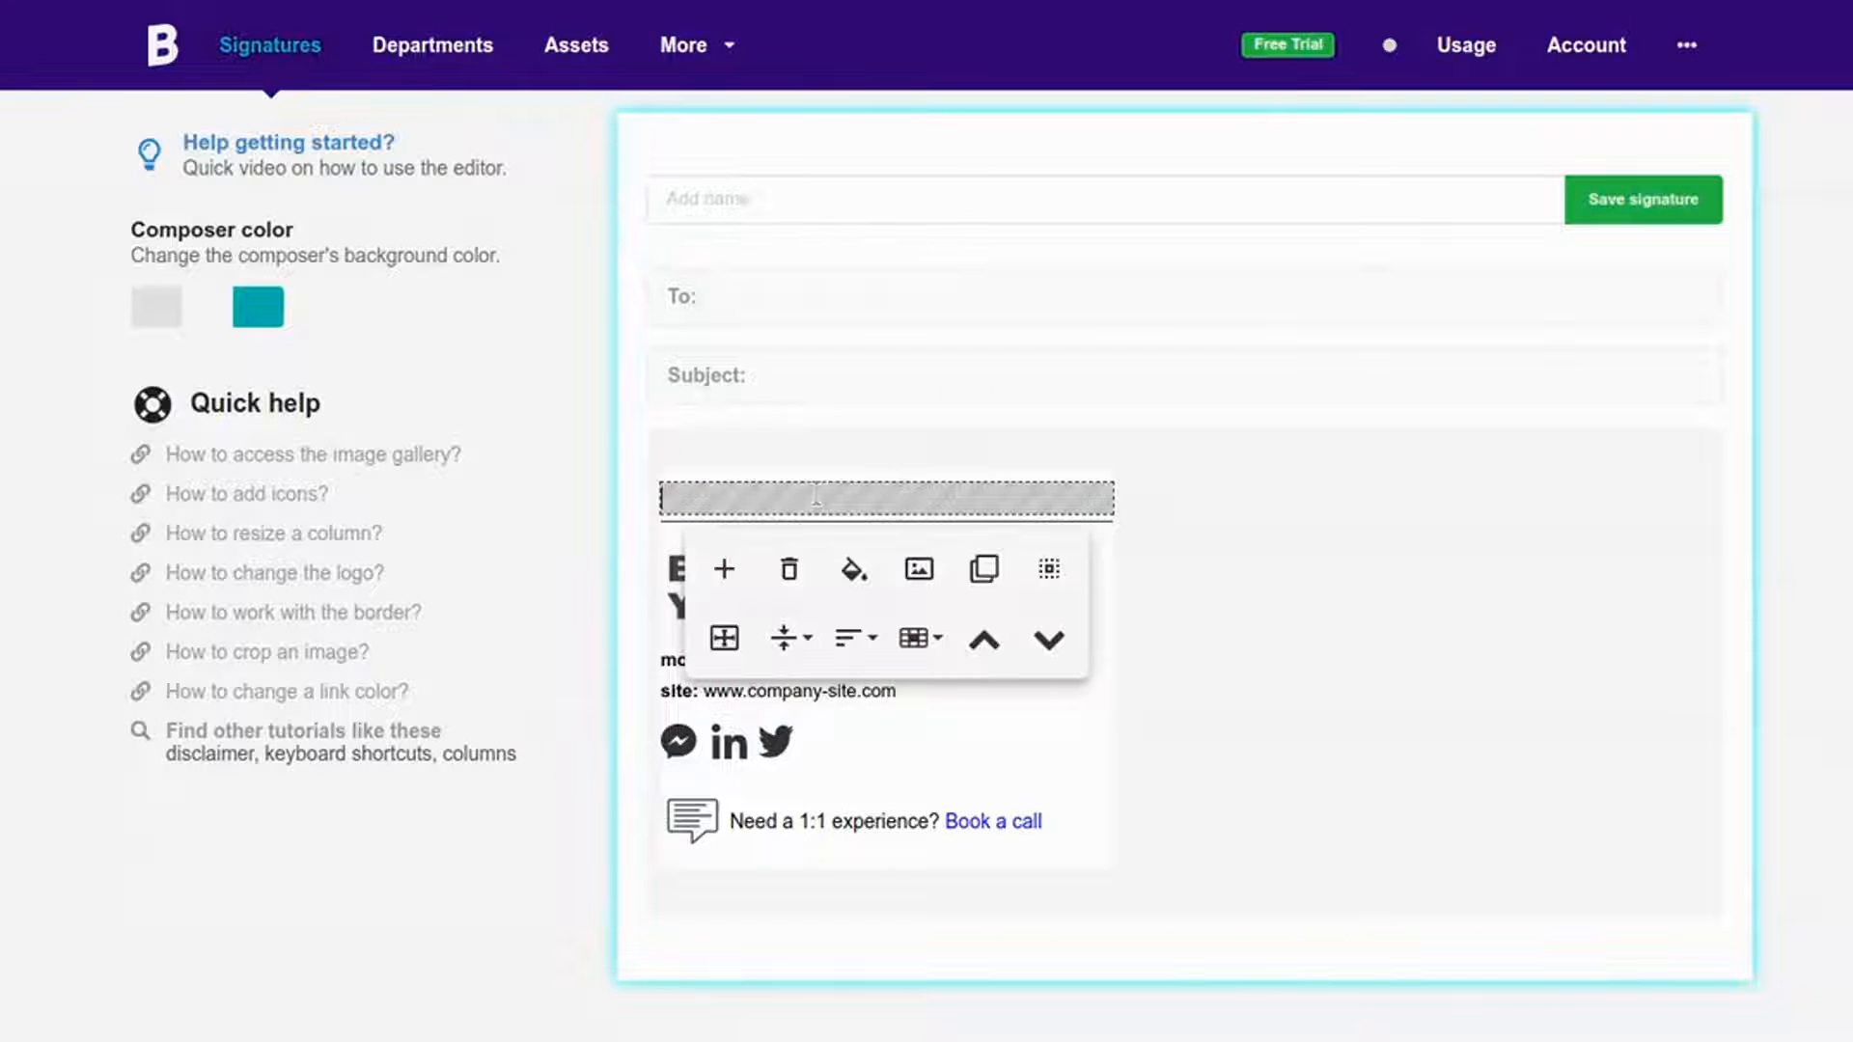
text(Making a be)
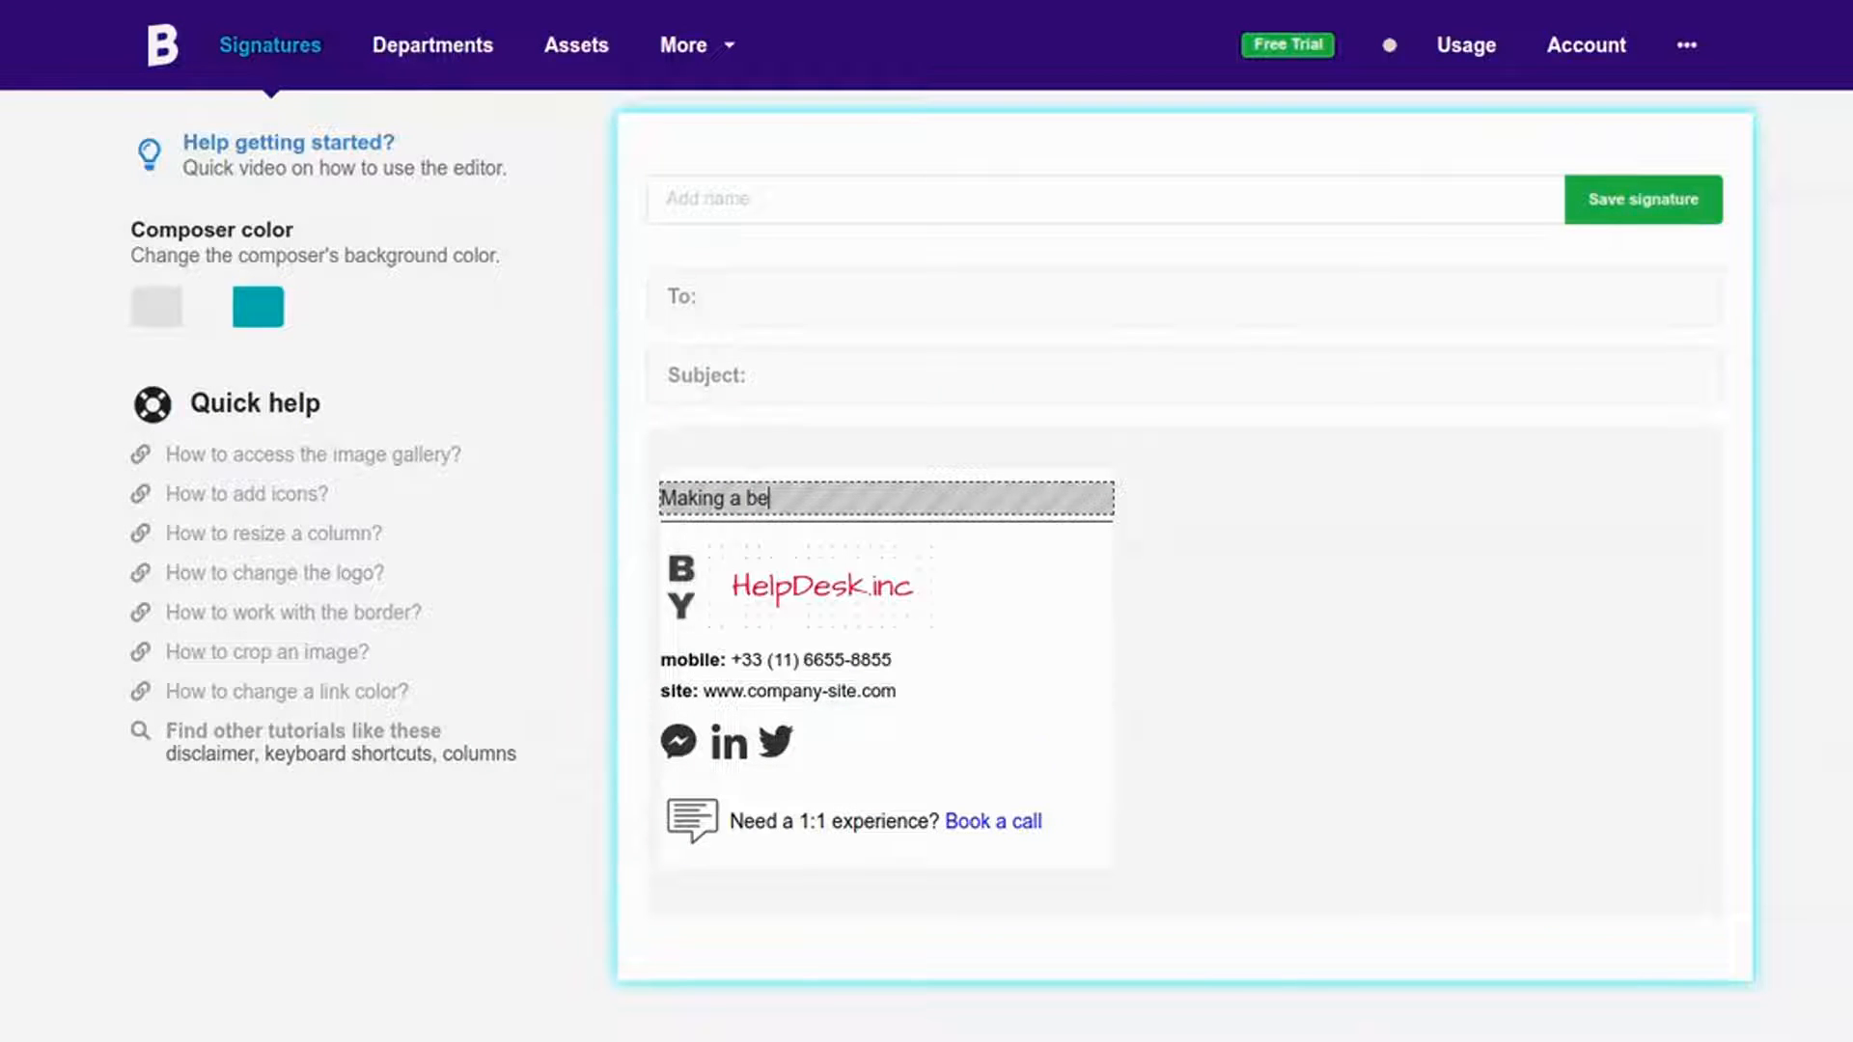
text(tter home for every people)
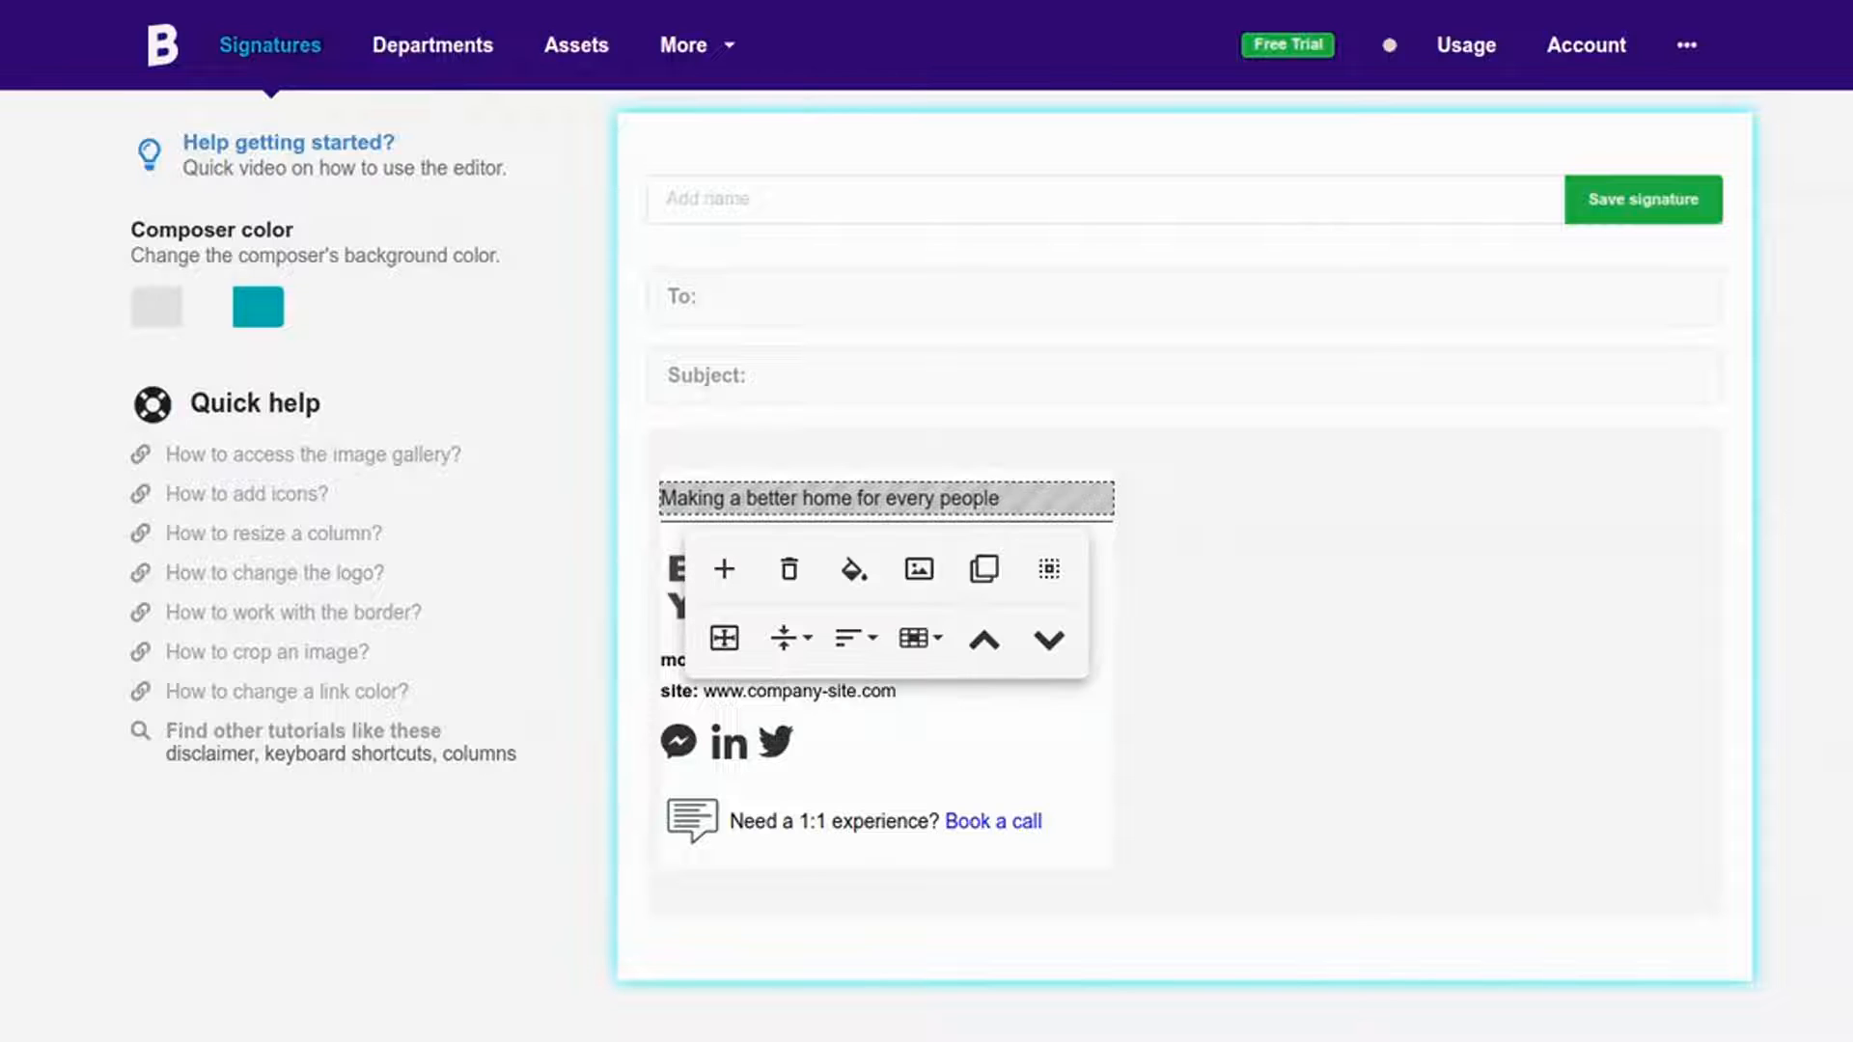
Step: Make the tagline bold and italic, and delete the divider line row
key(ctrl+a)
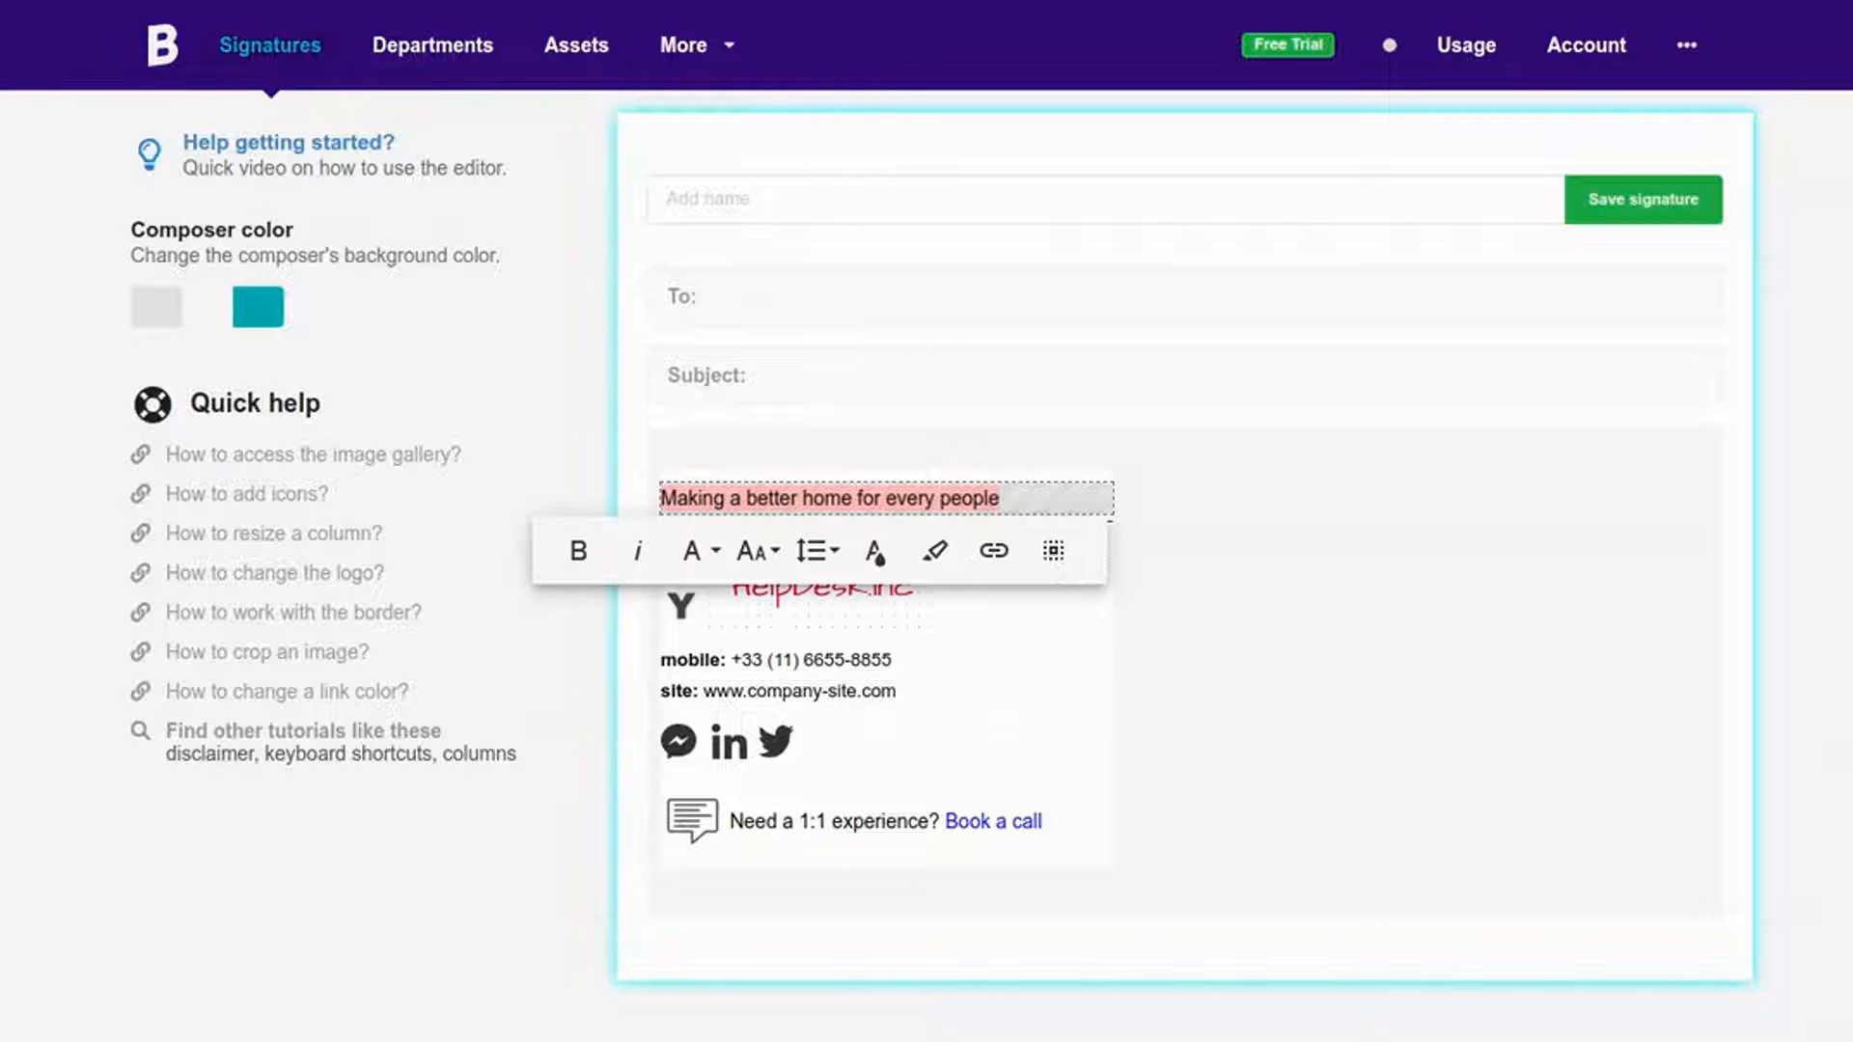
click(591, 558)
click(654, 556)
click(1067, 480)
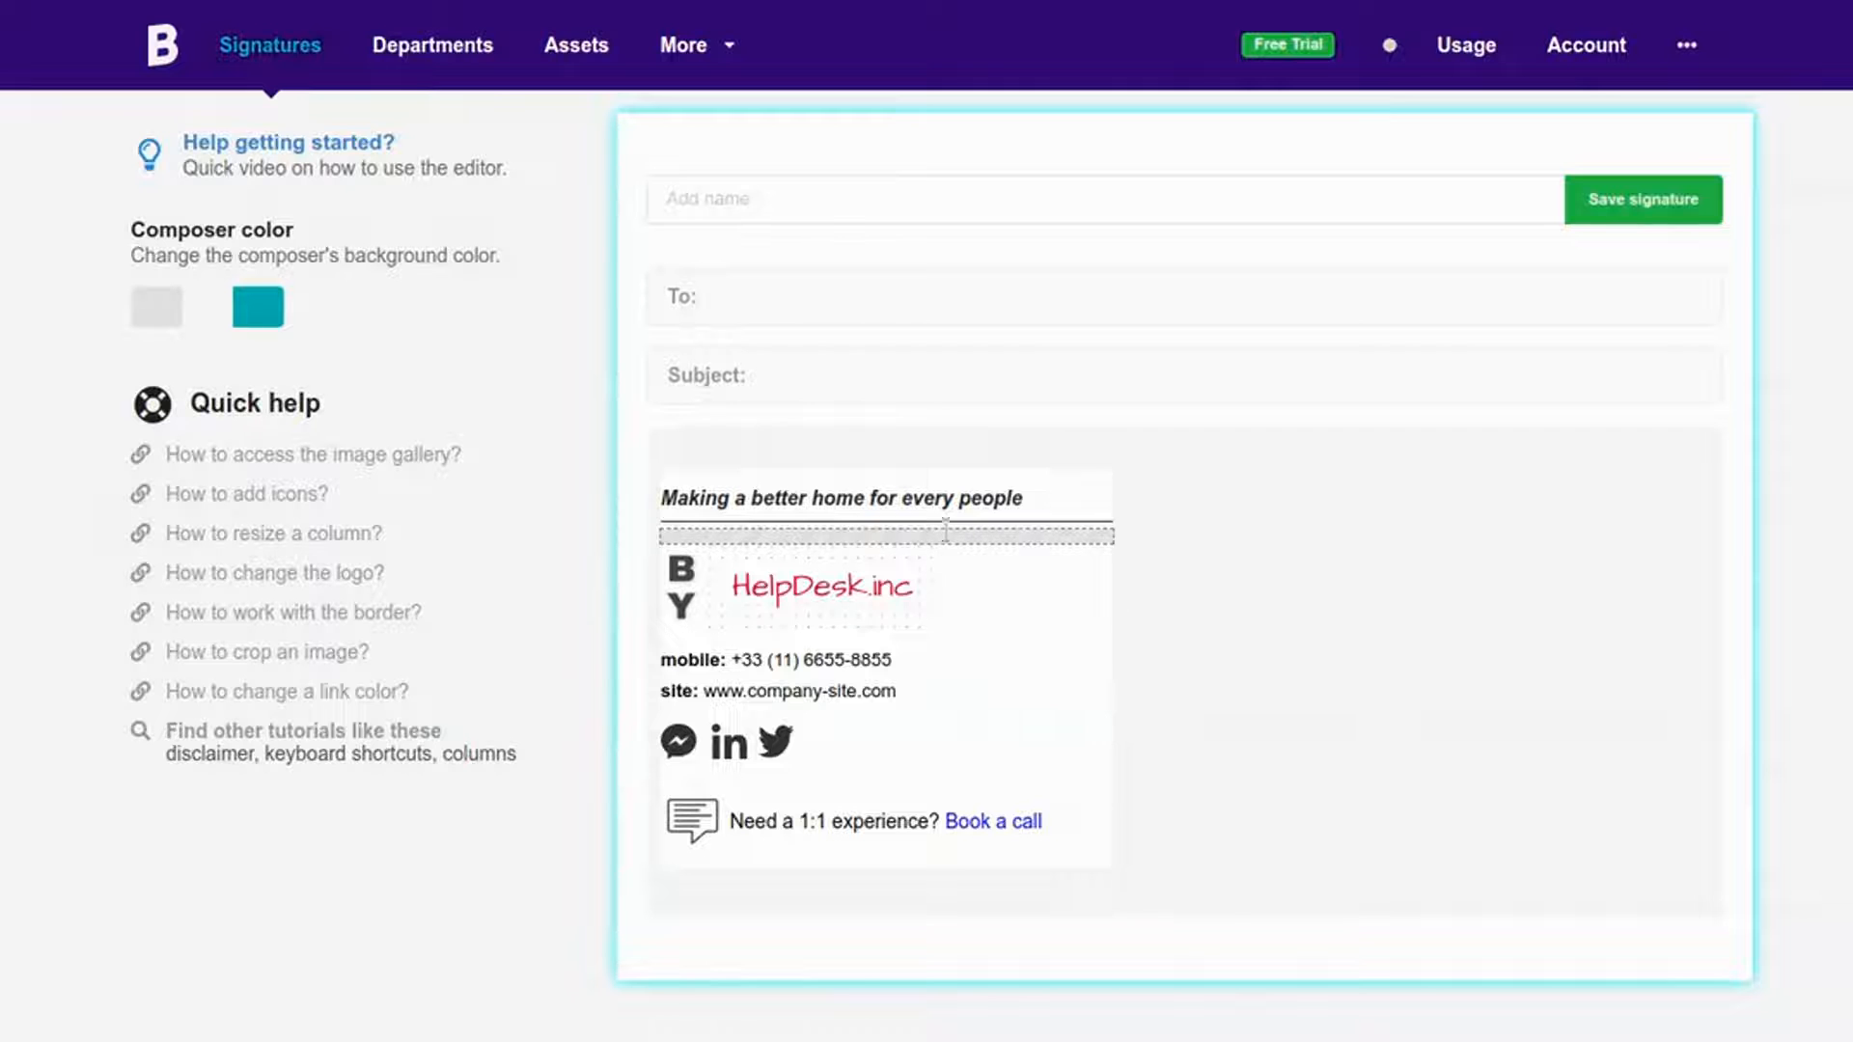
click(912, 560)
click(803, 582)
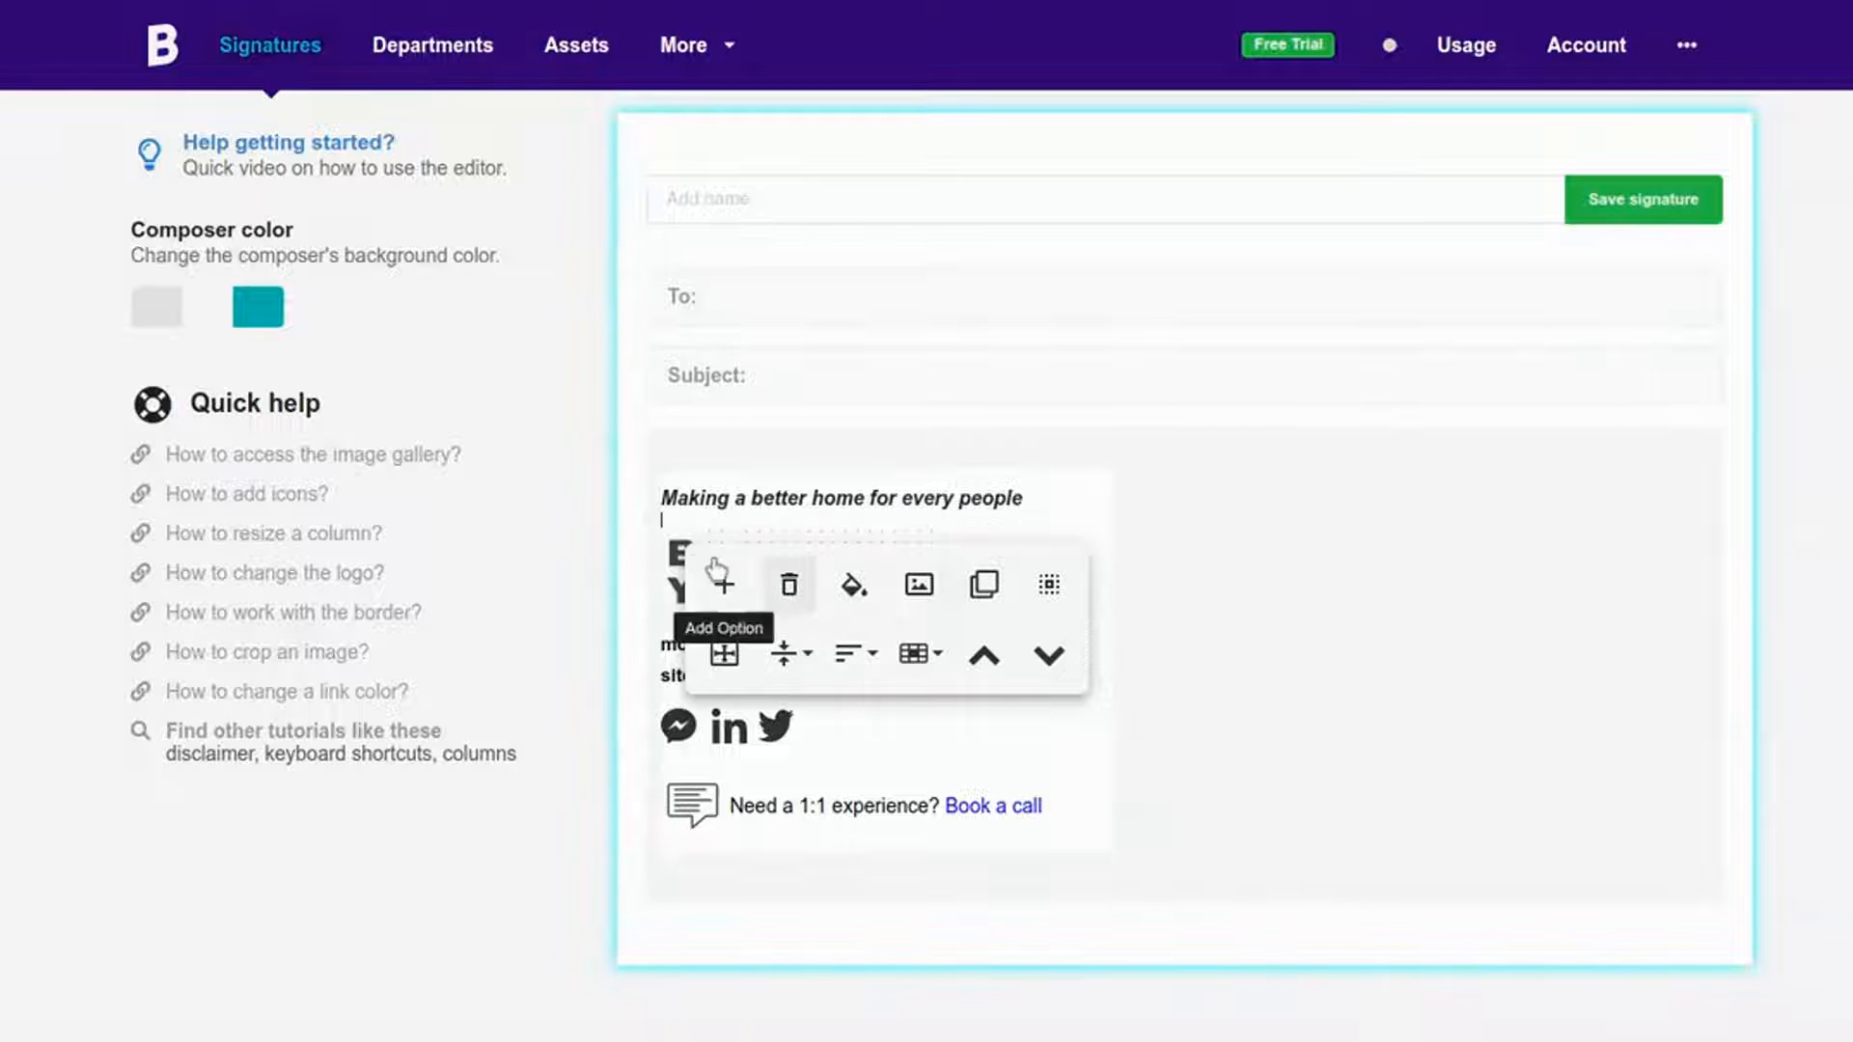
Step: Replace the HelpDesk.inc logo with the GREENSPACE interior design logo from the Image Gallery
click(1181, 481)
click(849, 558)
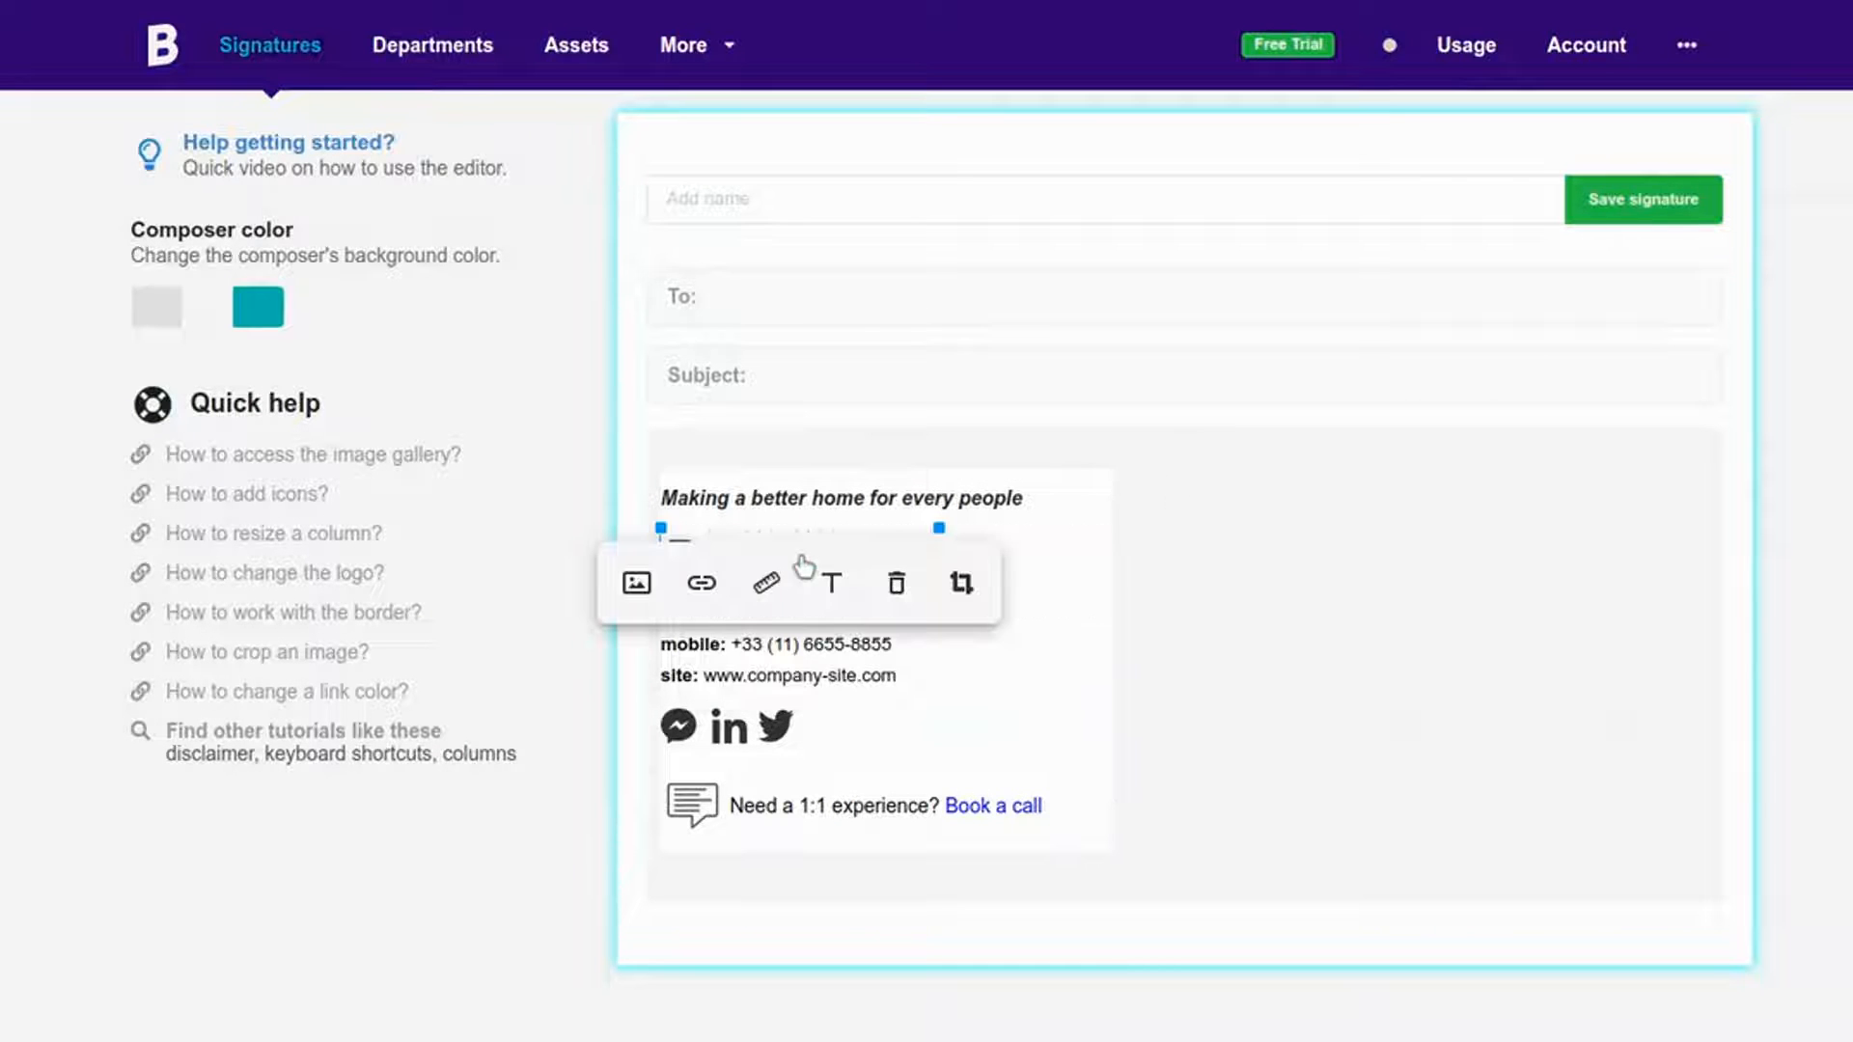
click(658, 584)
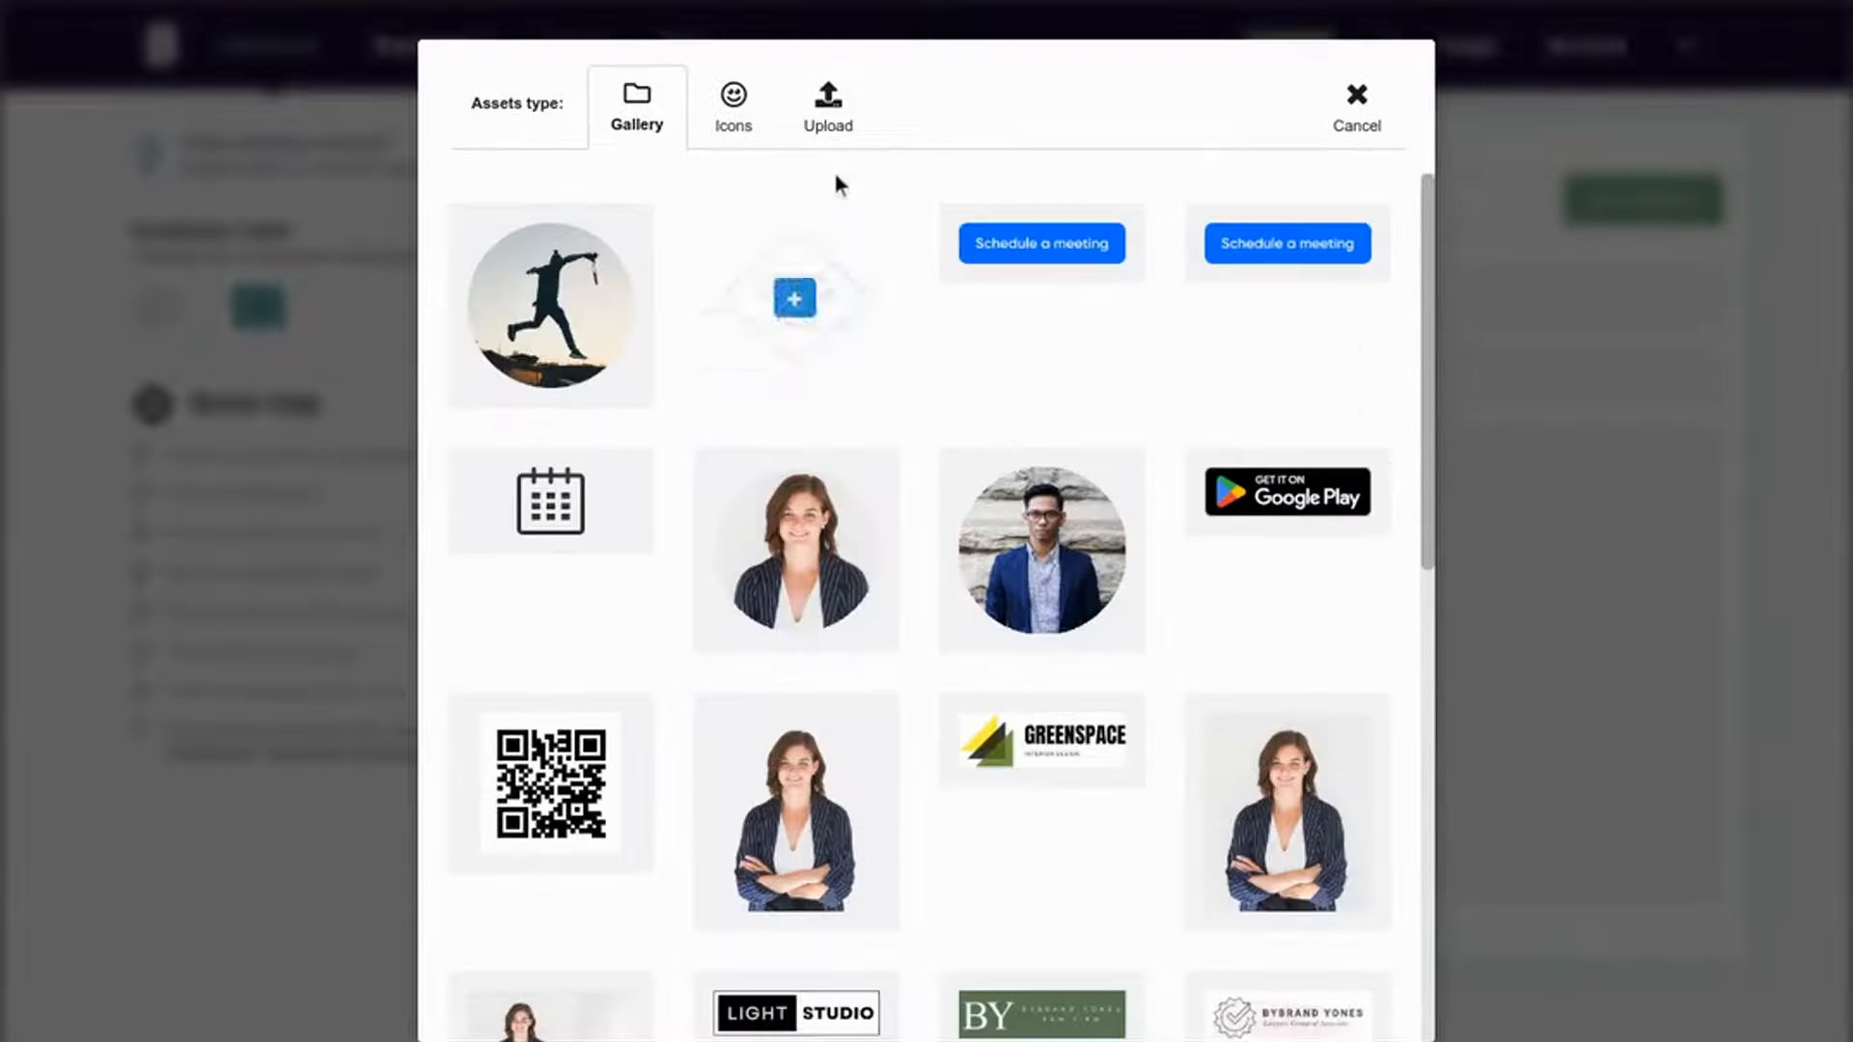
click(829, 127)
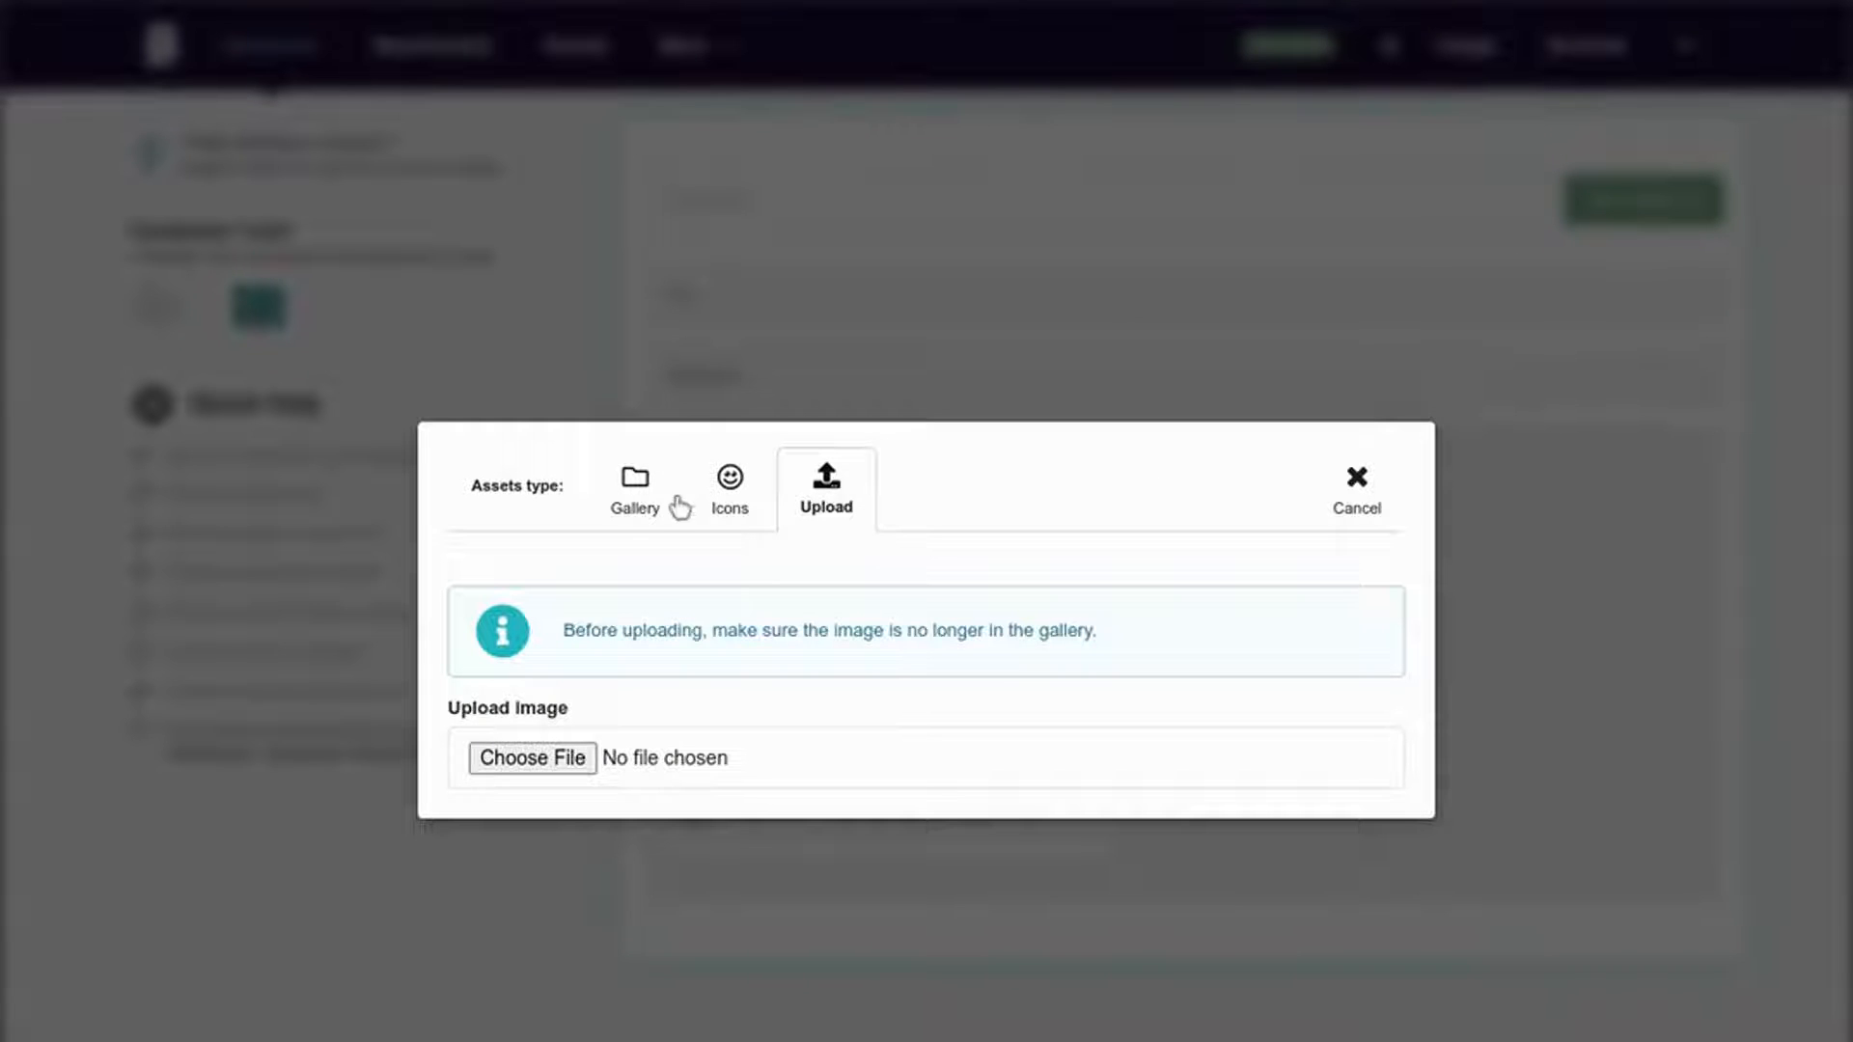
click(637, 502)
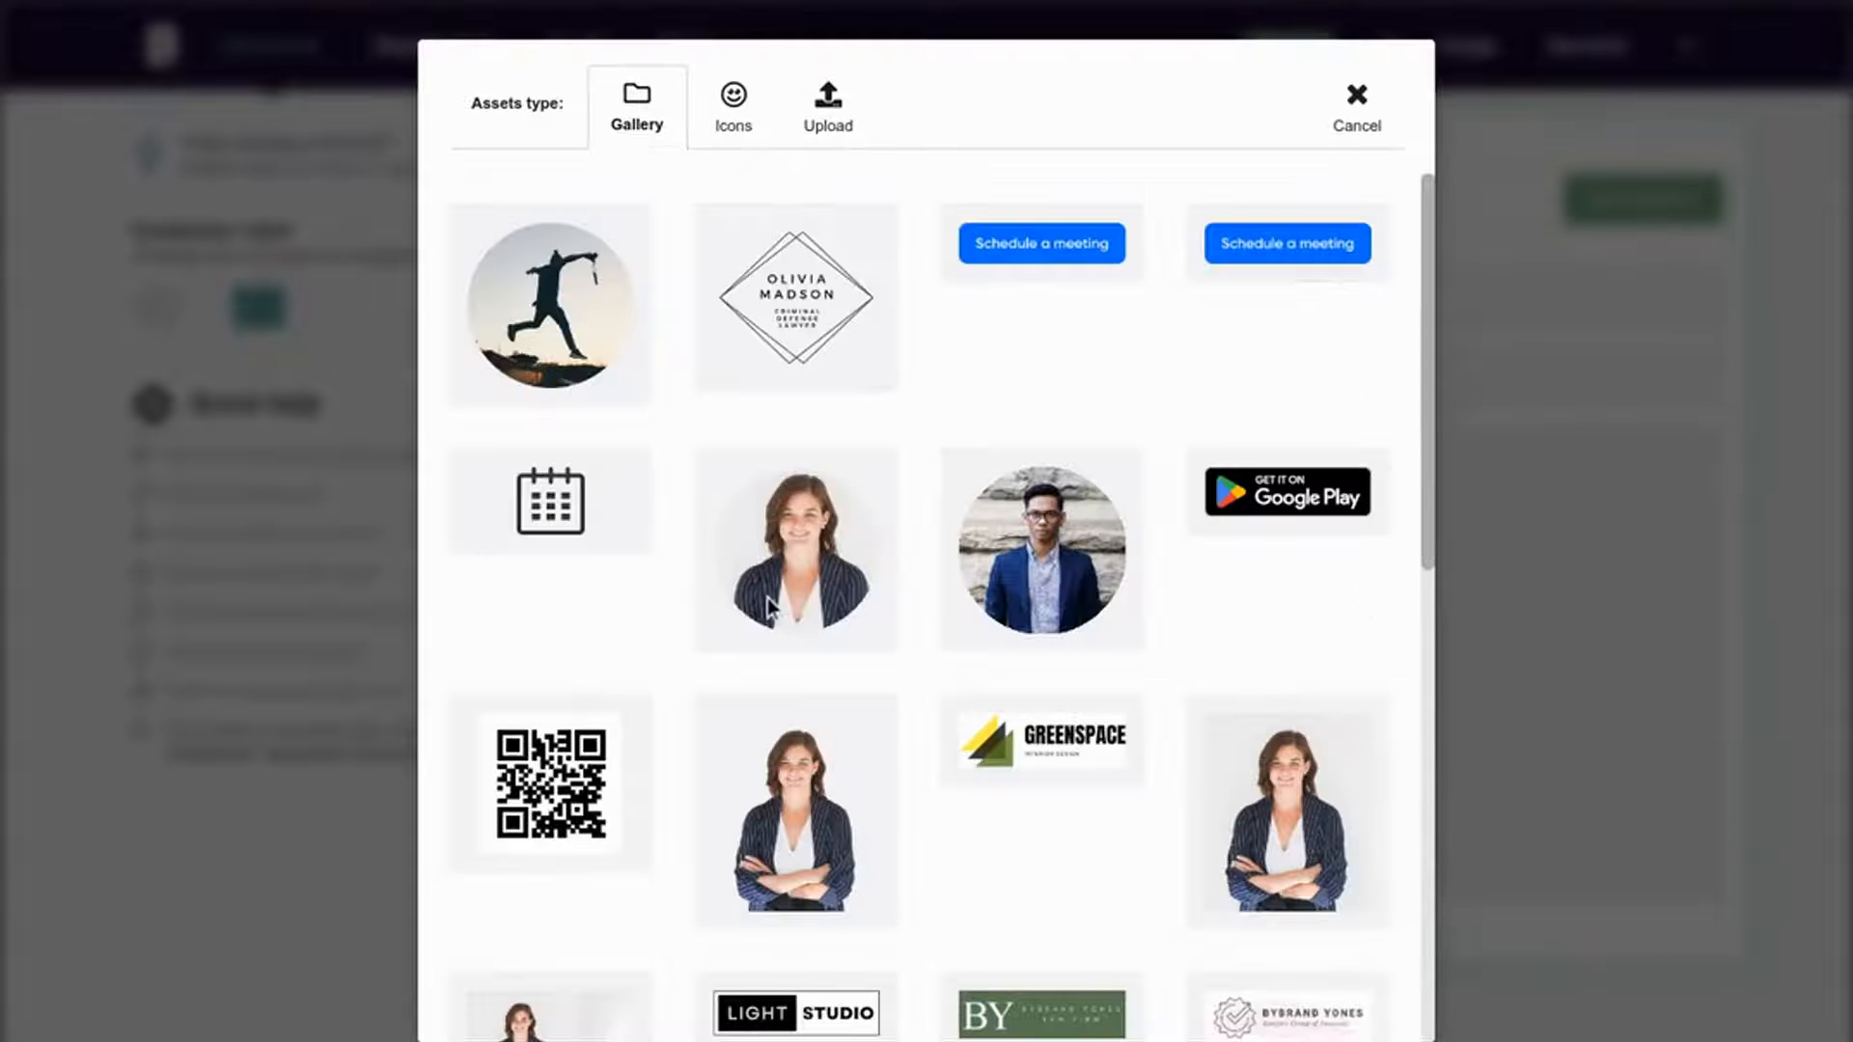
scroll(847, 668, down, 3)
click(1040, 442)
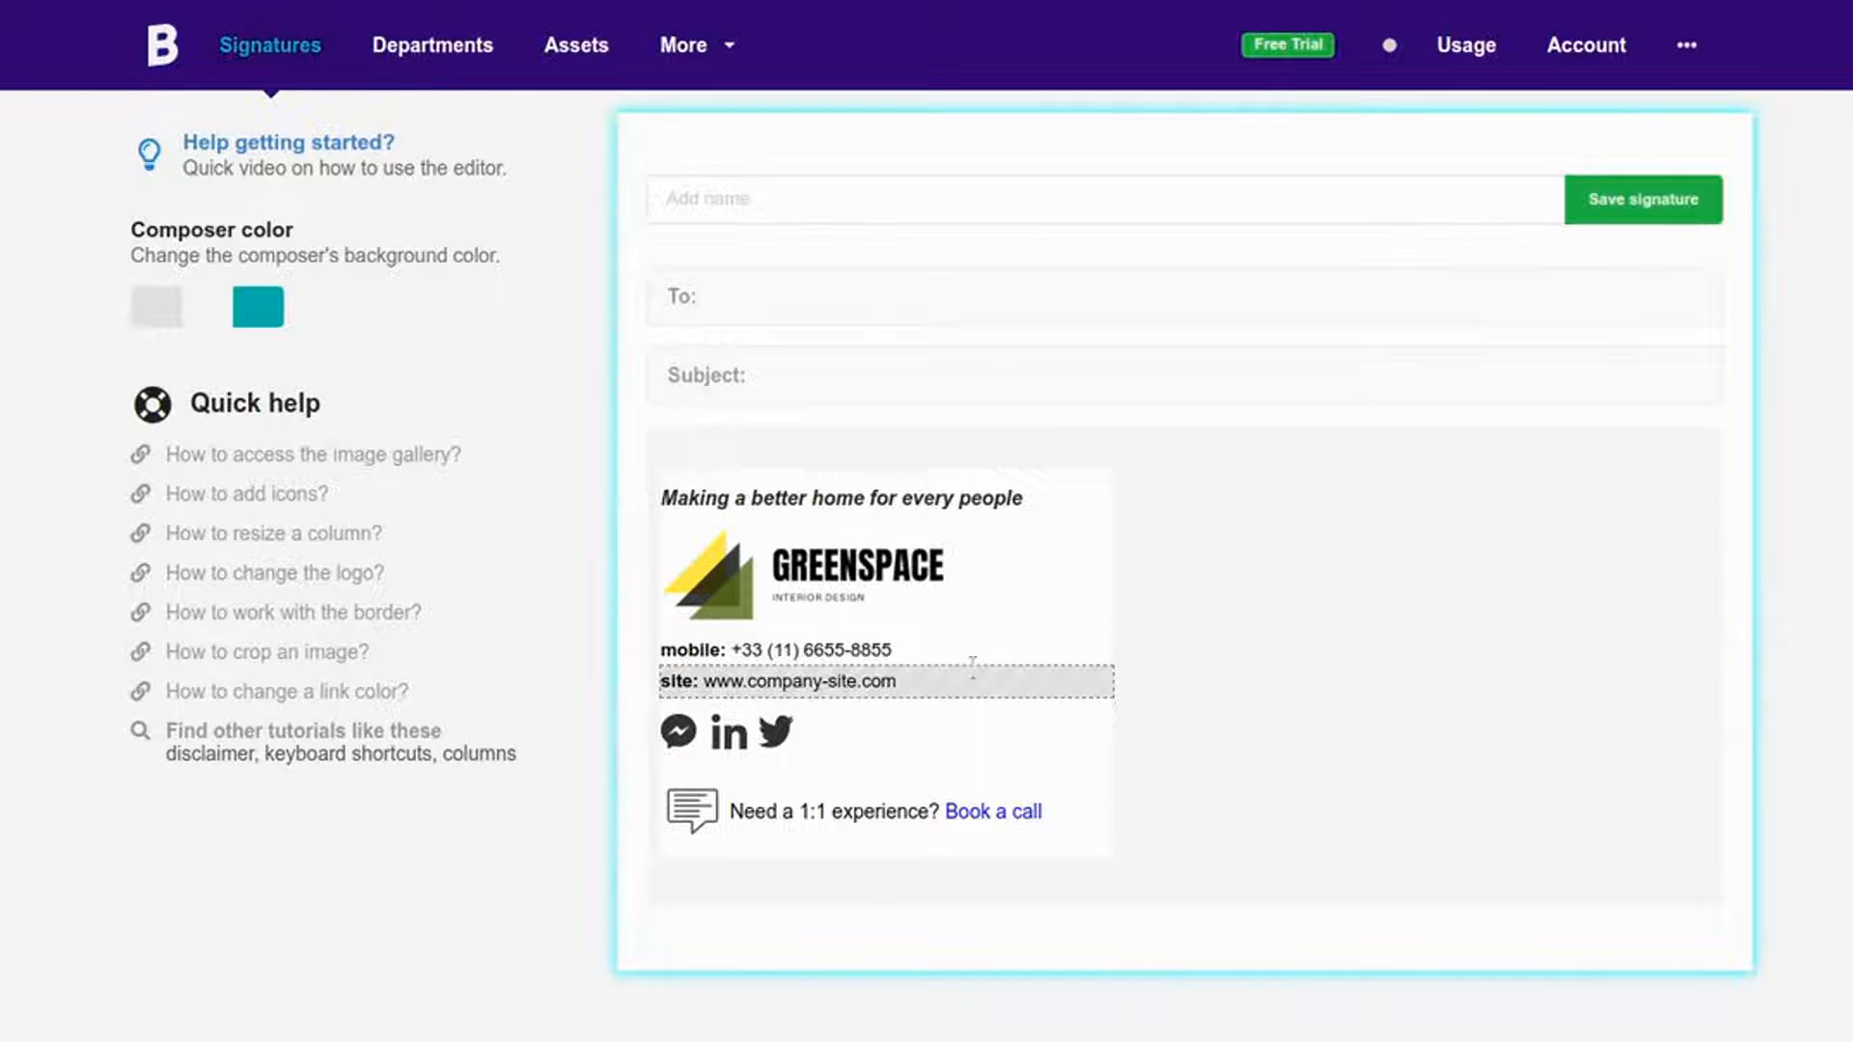
click(931, 653)
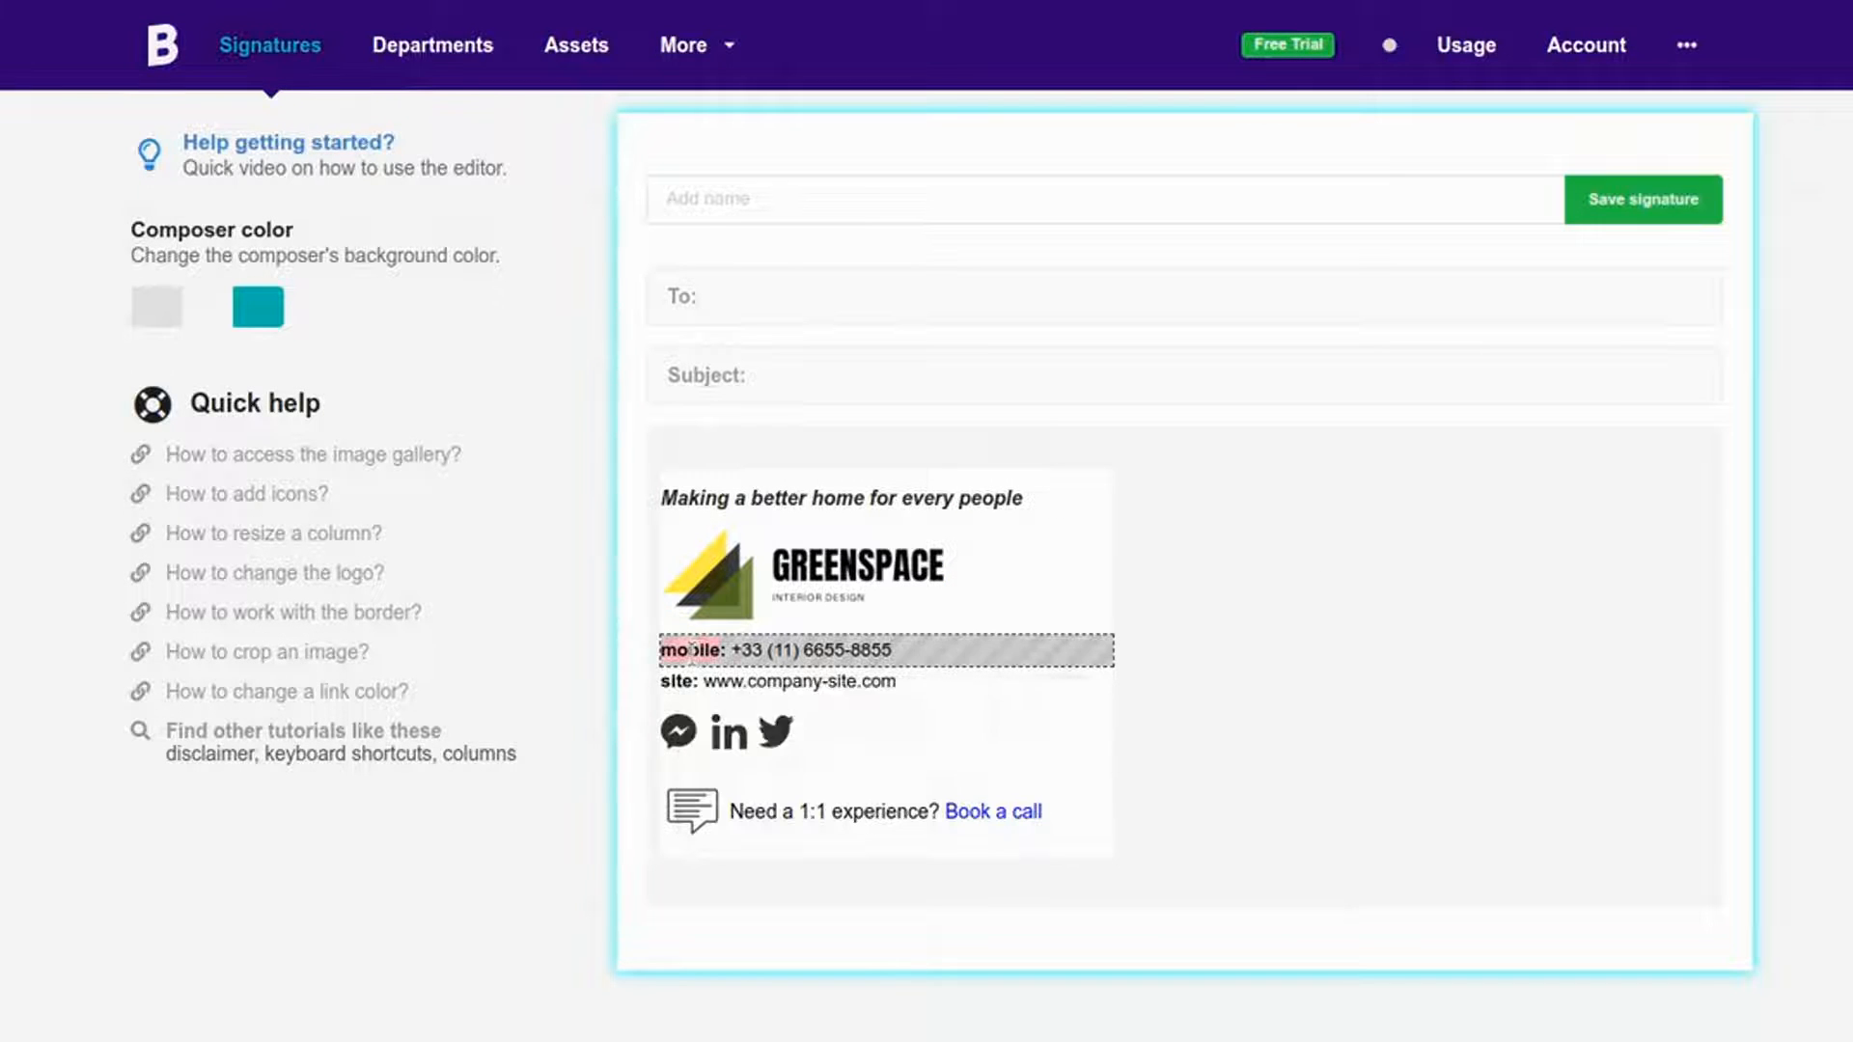
double_click(695, 648)
text(phone)
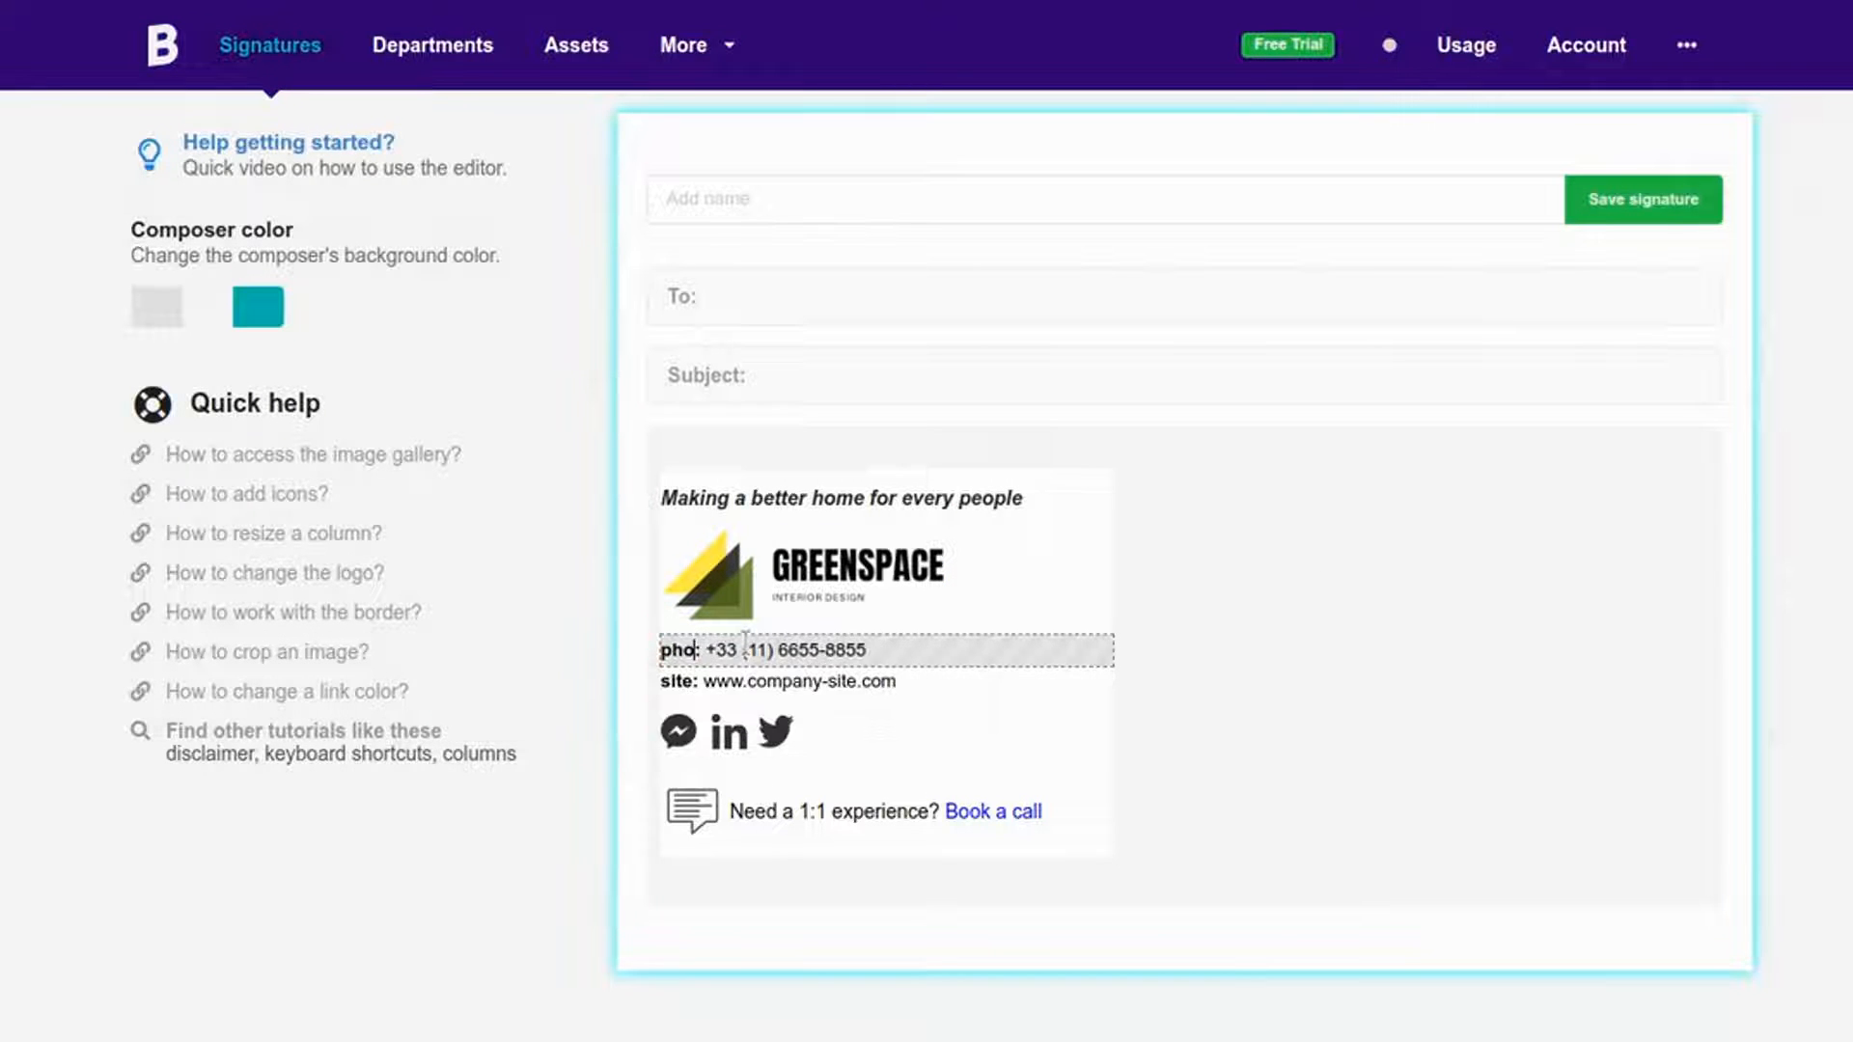
click(932, 681)
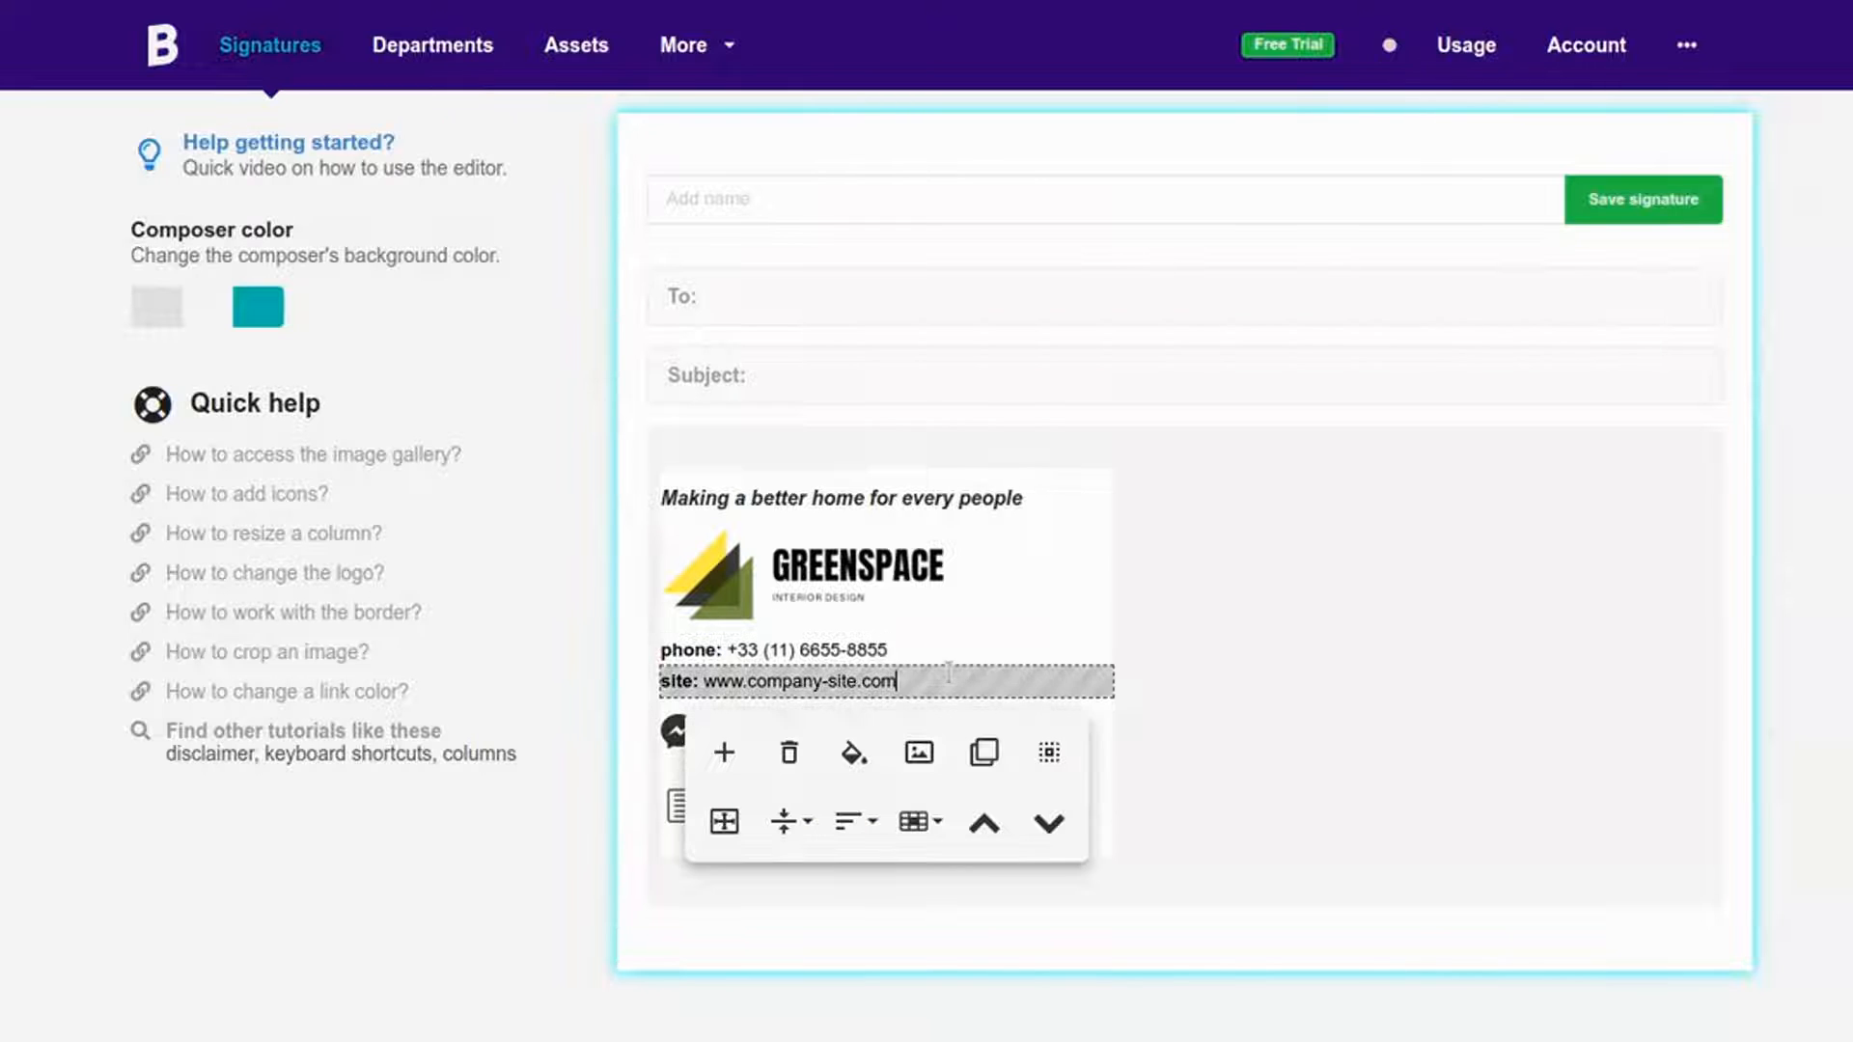
double_click(844, 681)
key(BackSpace)
key(BackSpace)
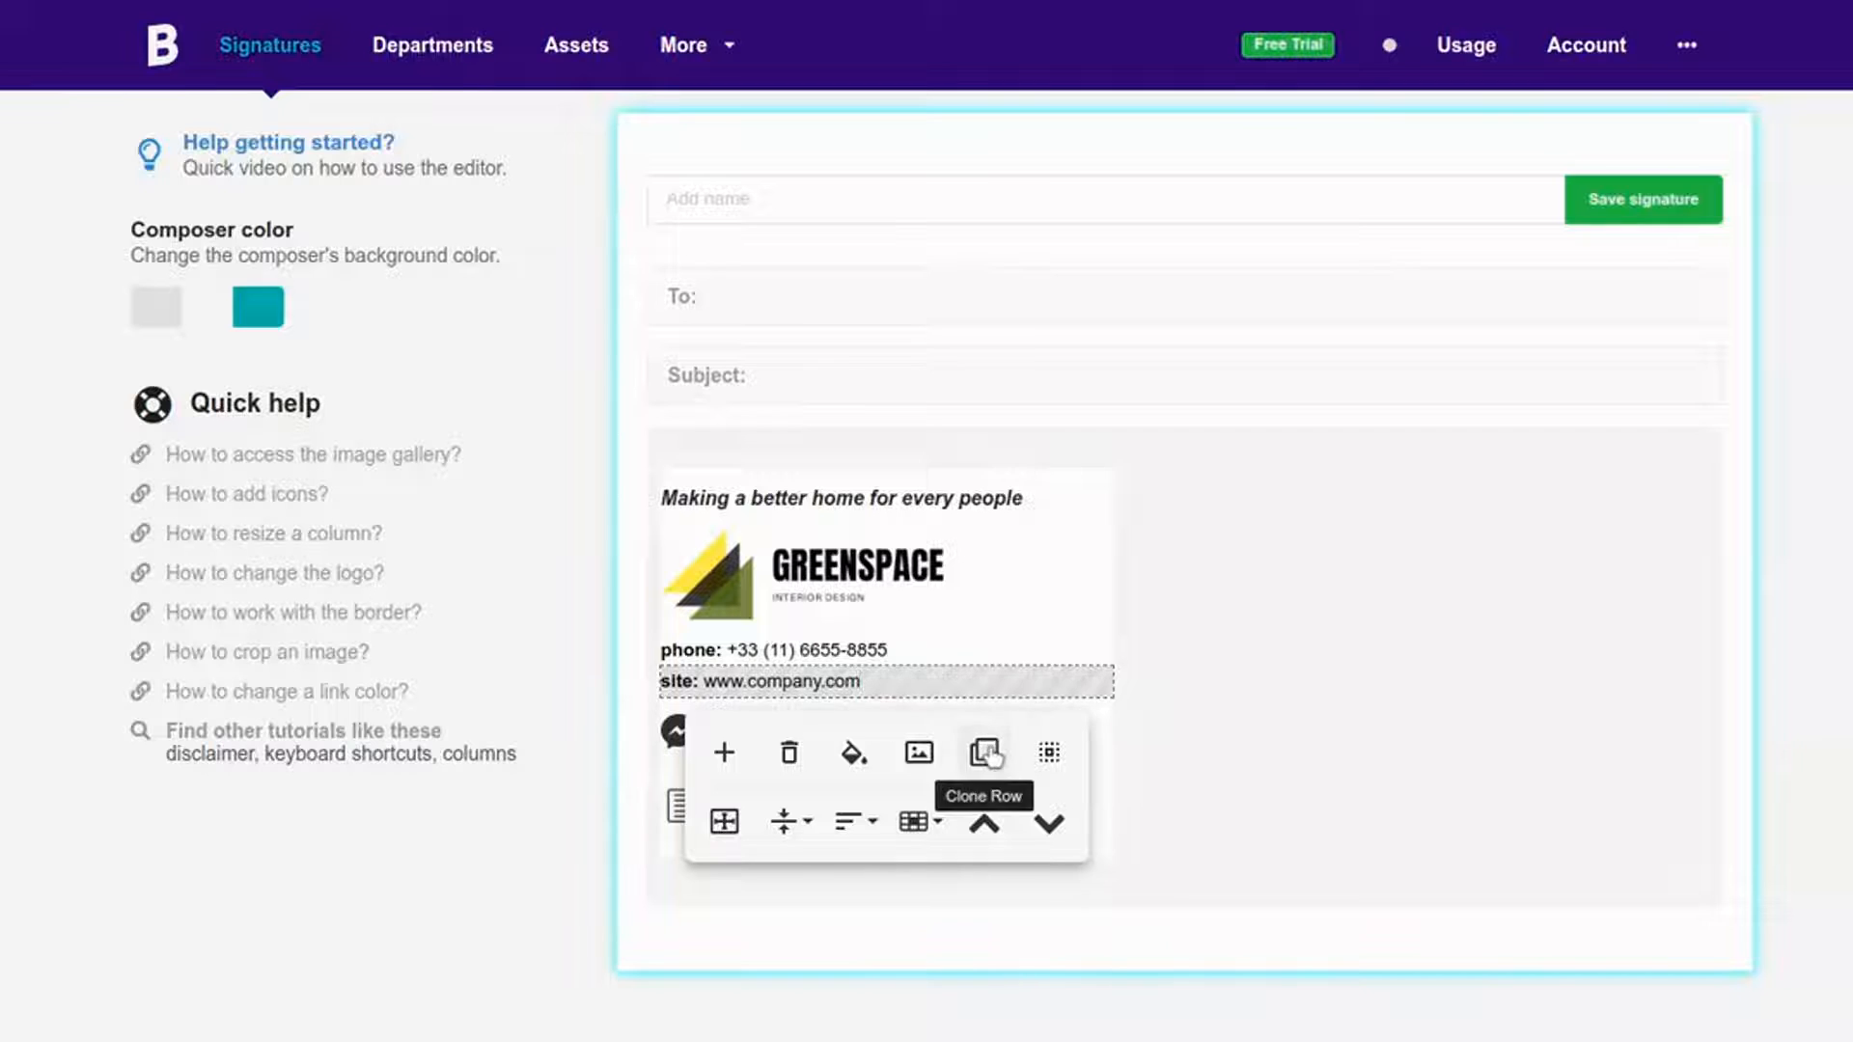
click(985, 749)
double_click(678, 712)
text(address: www.company.com)
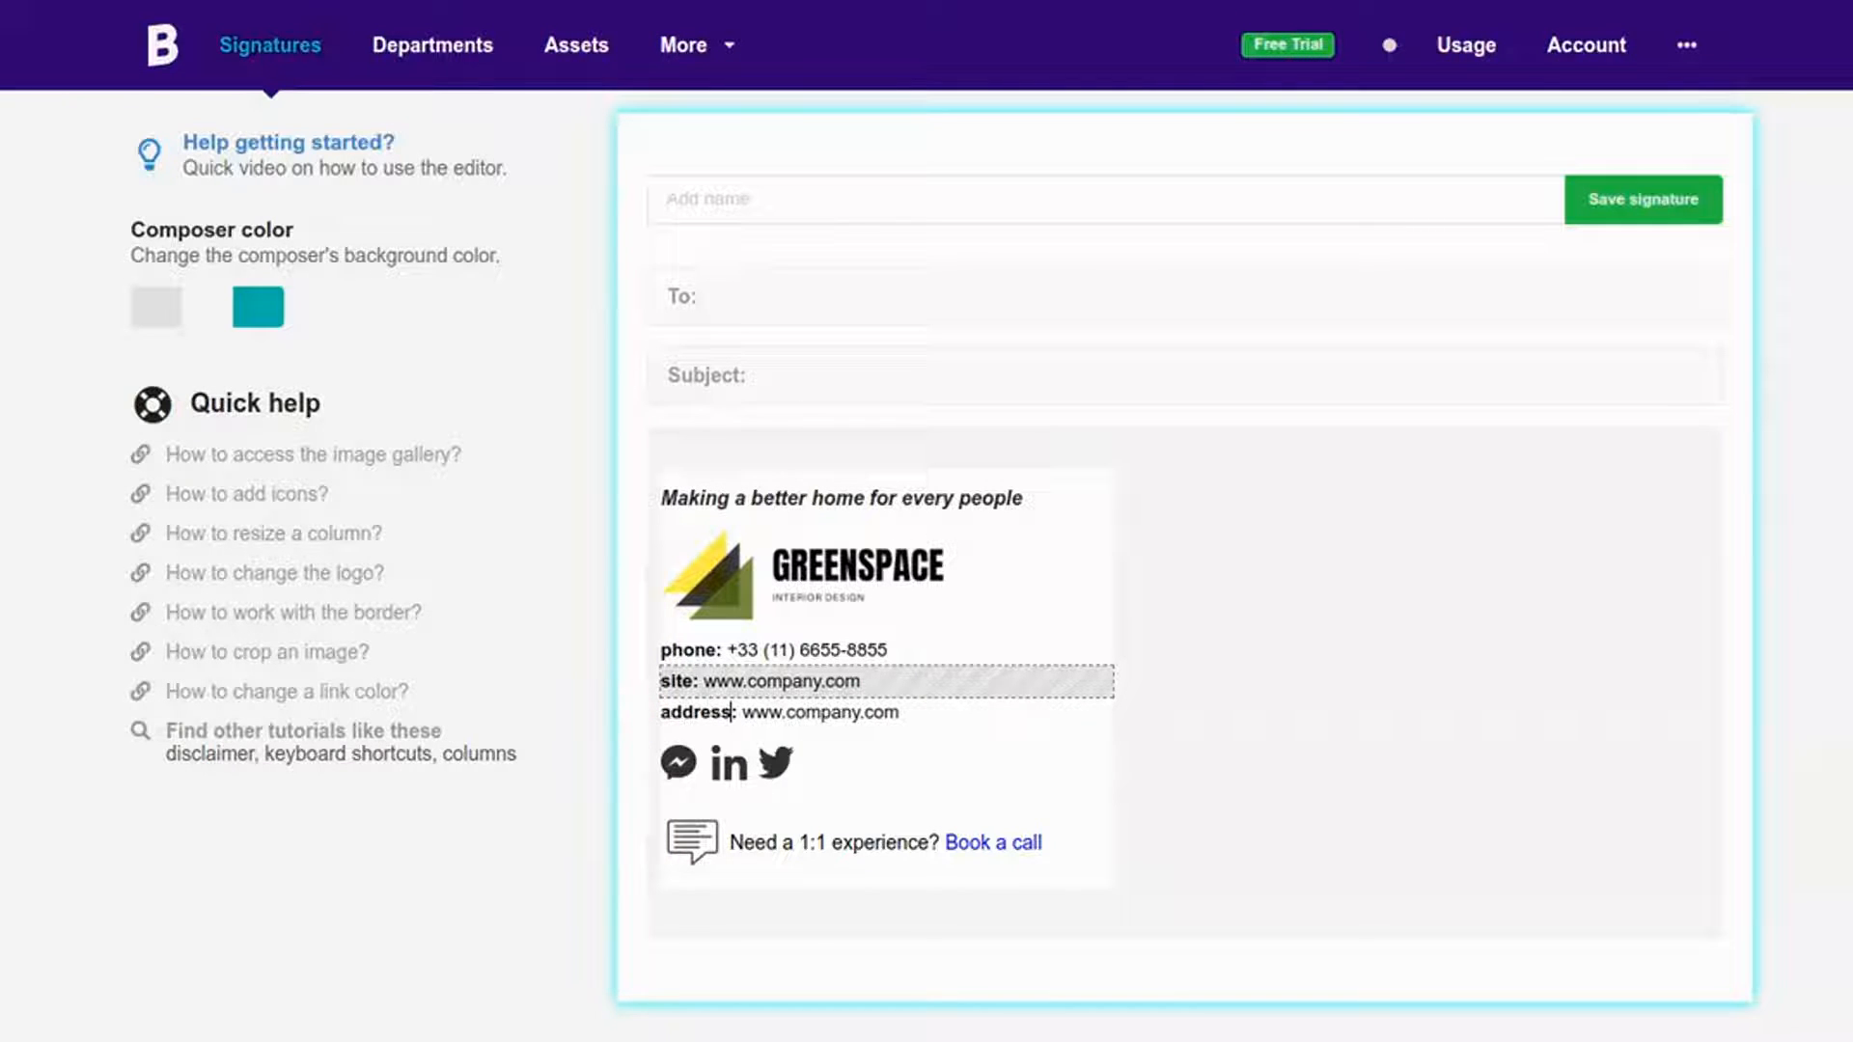
key(shift+End)
key(Delete)
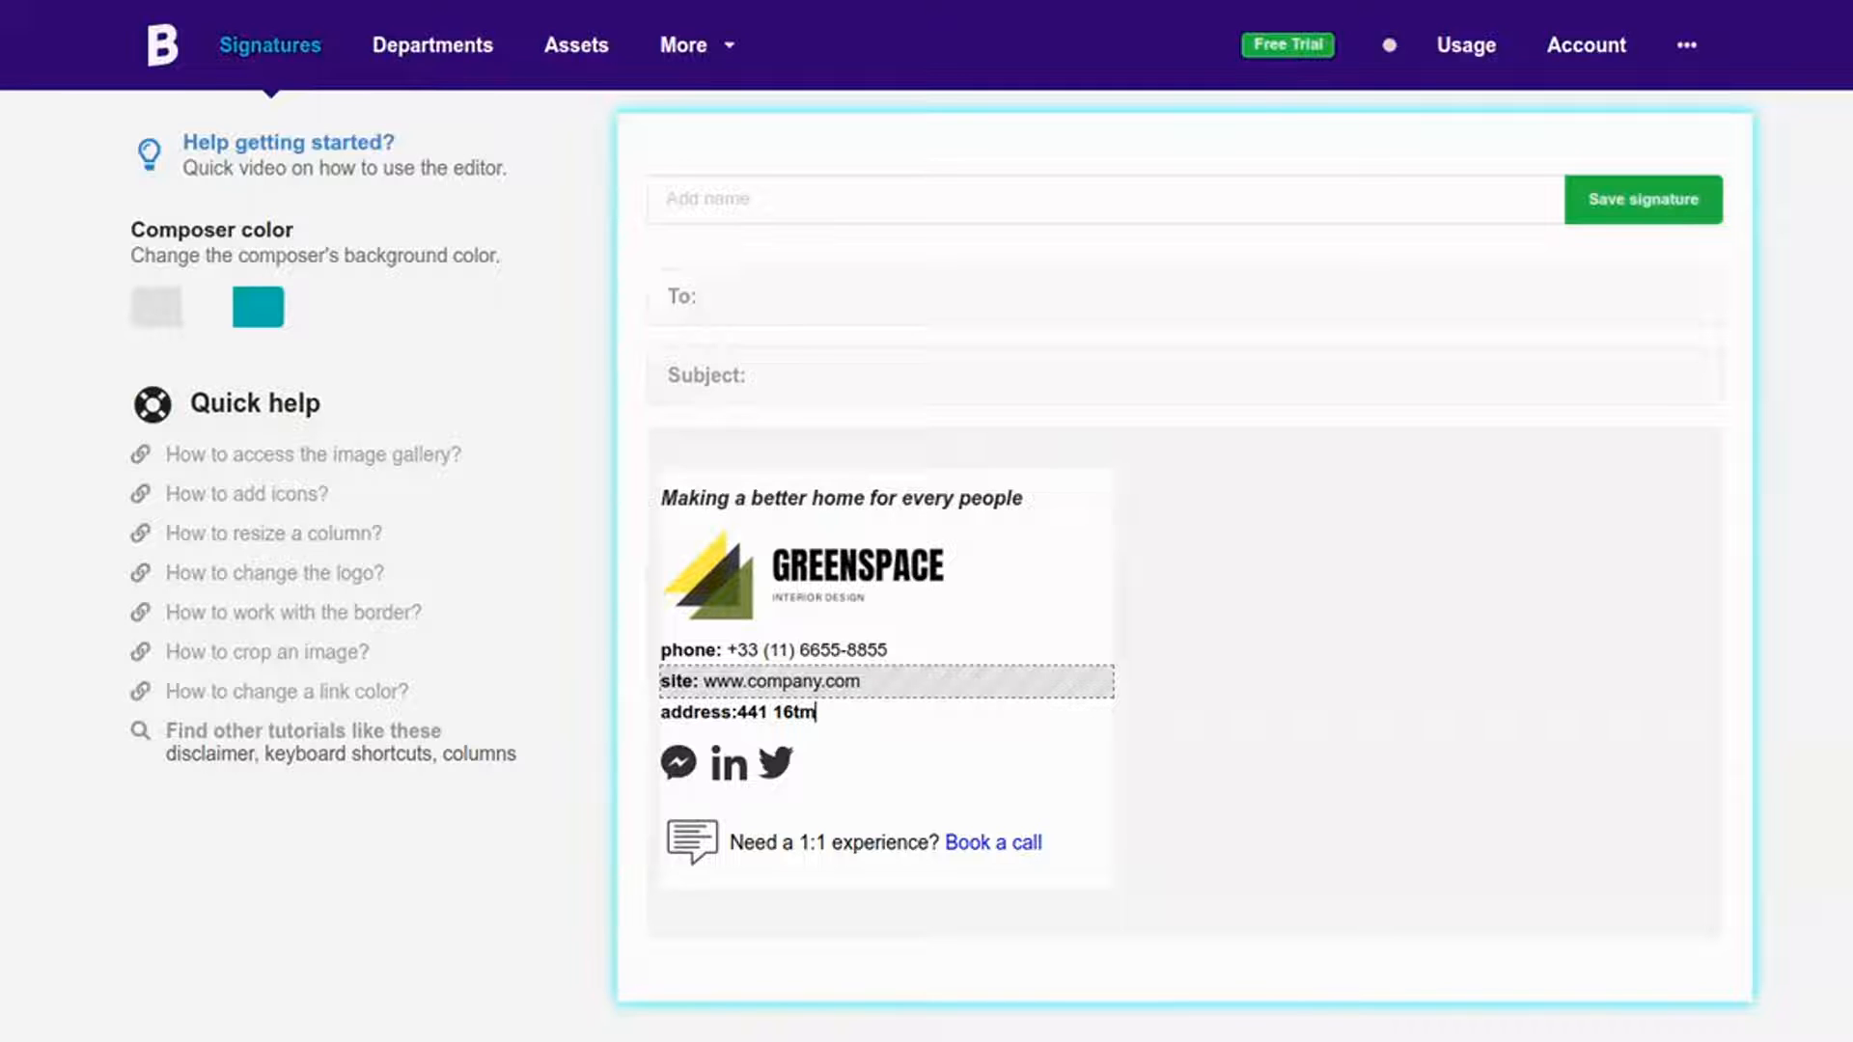
click(740, 711)
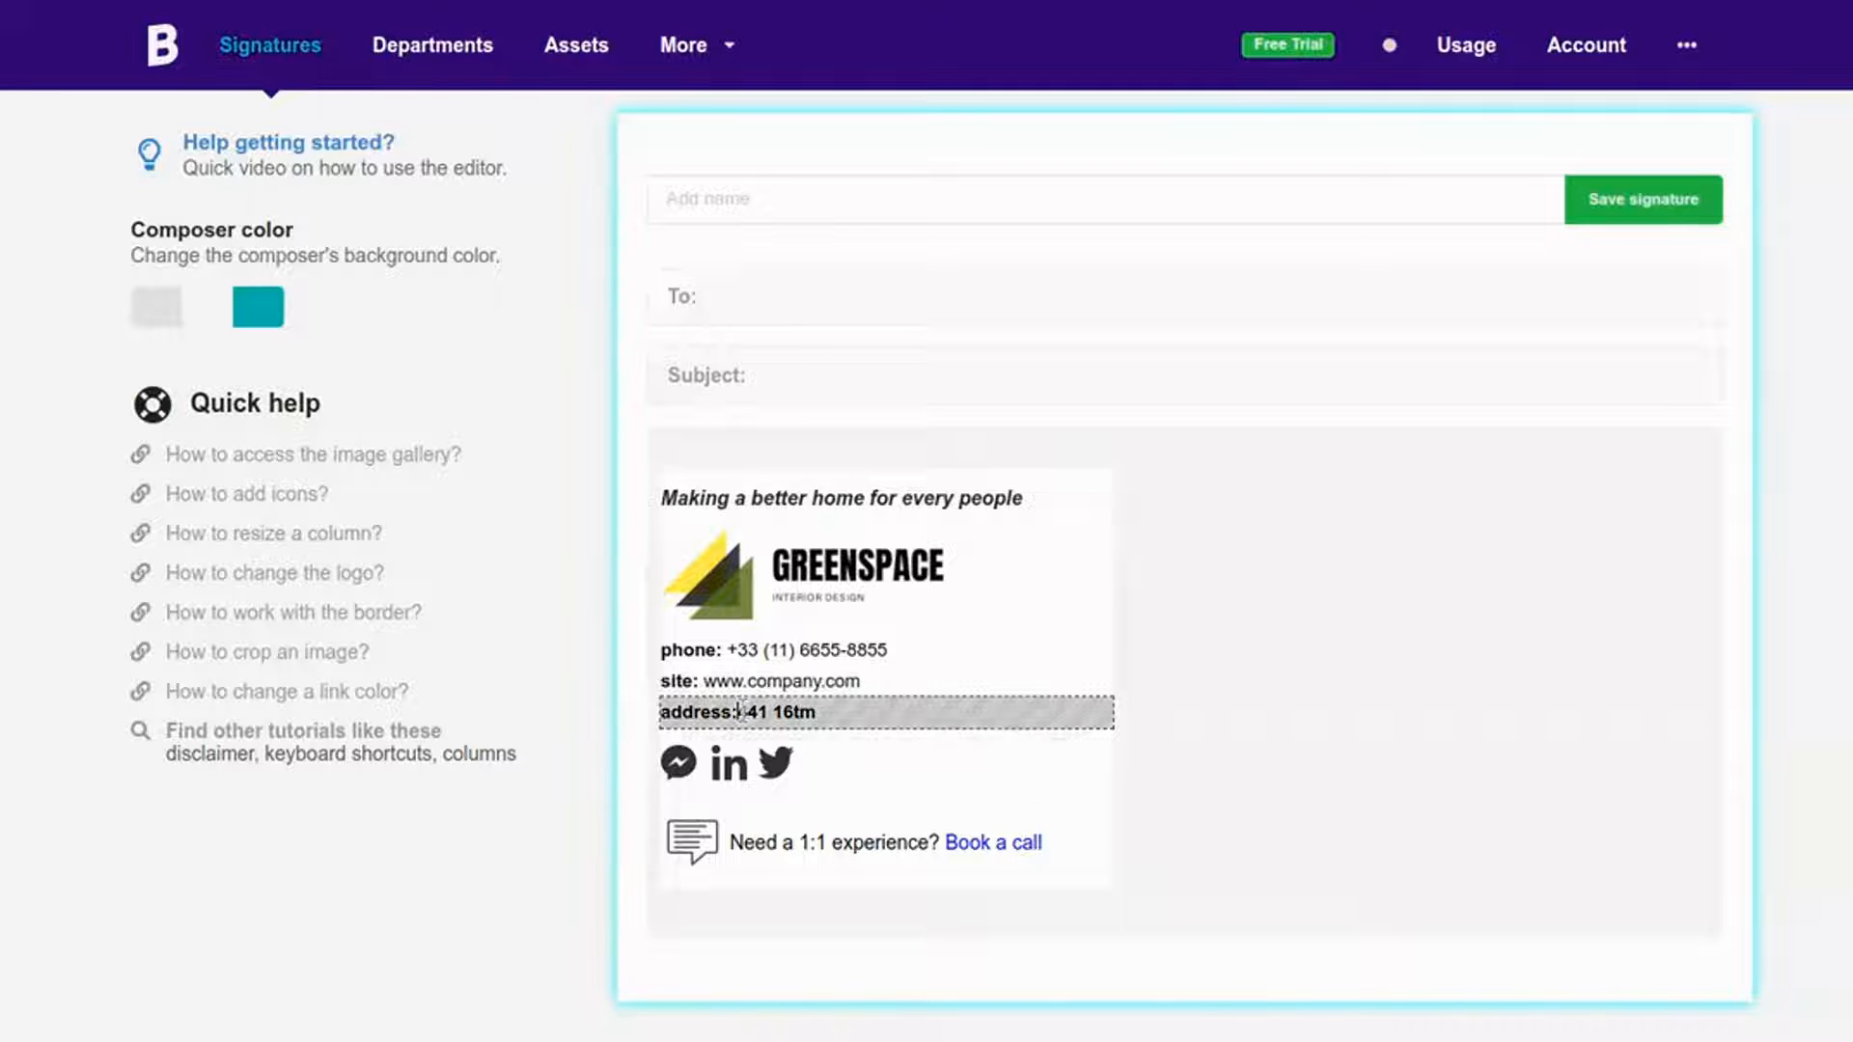
click(943, 695)
click(881, 705)
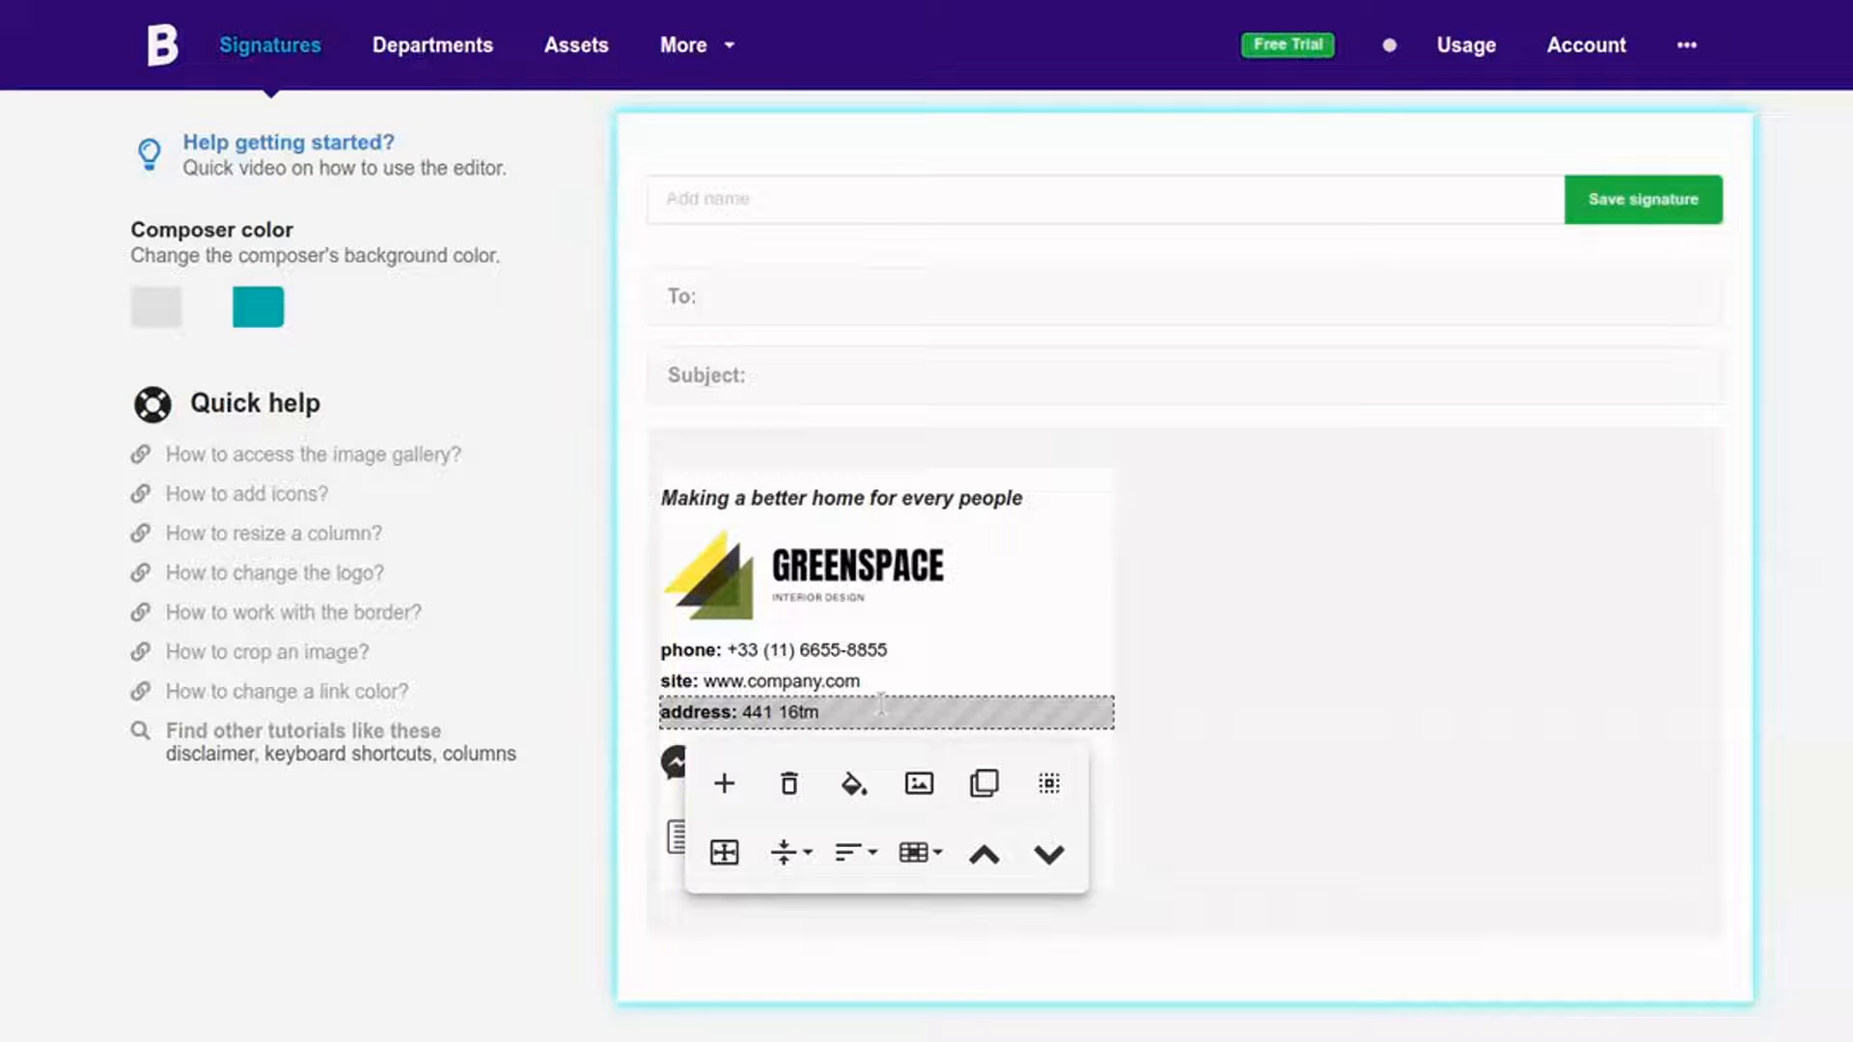
key(BackSpace)
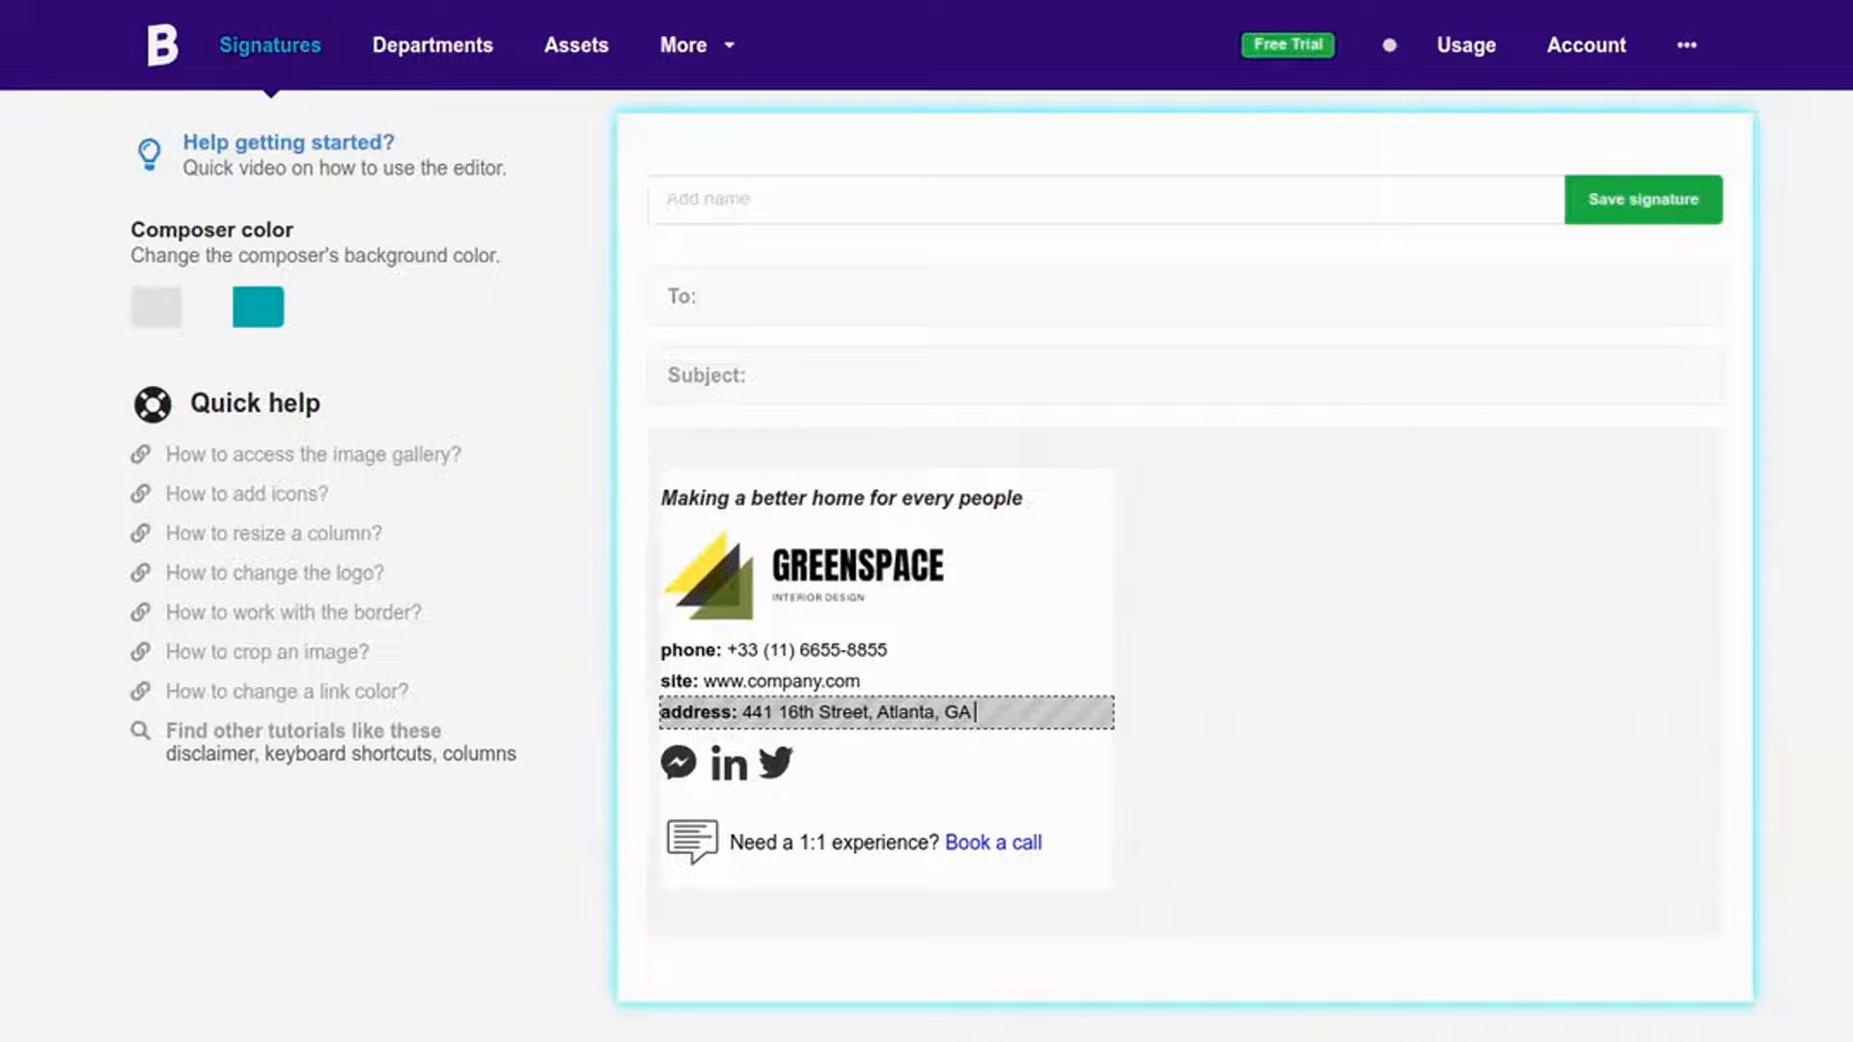
Step: Set the phone number text to font size 14
click(970, 652)
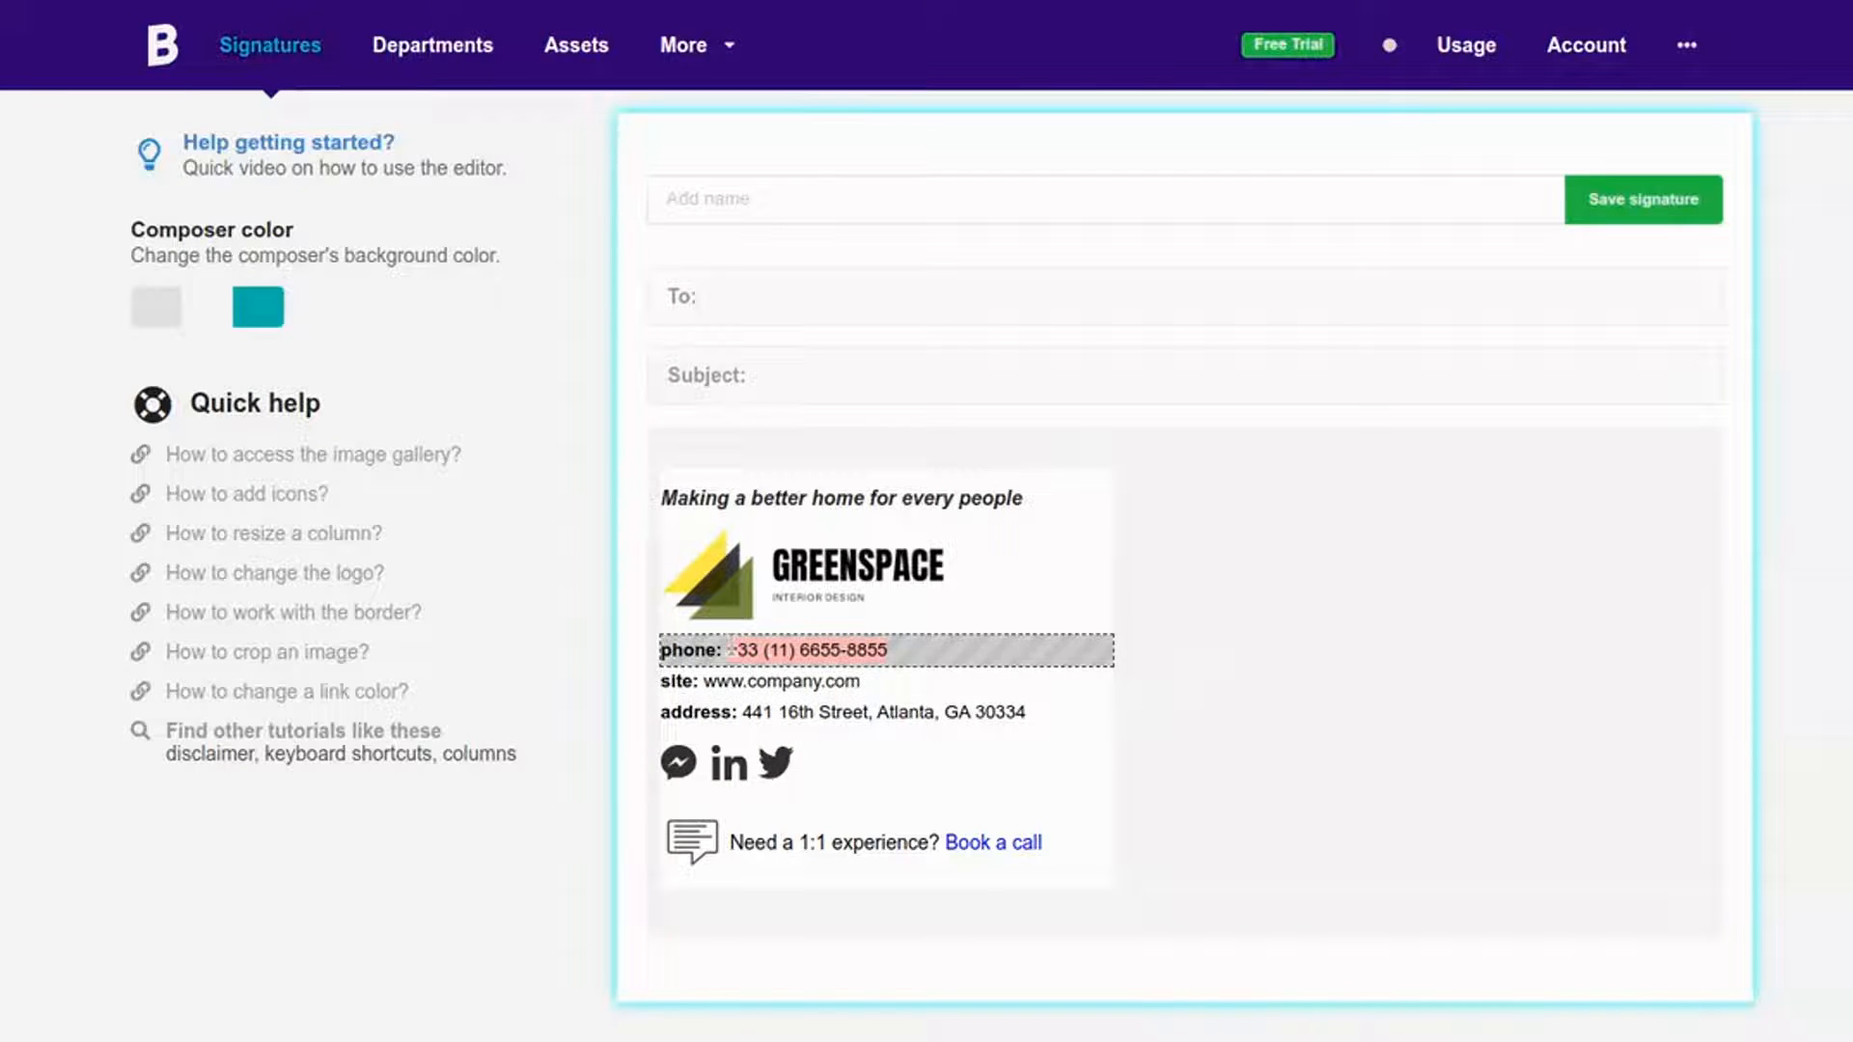
click(688, 702)
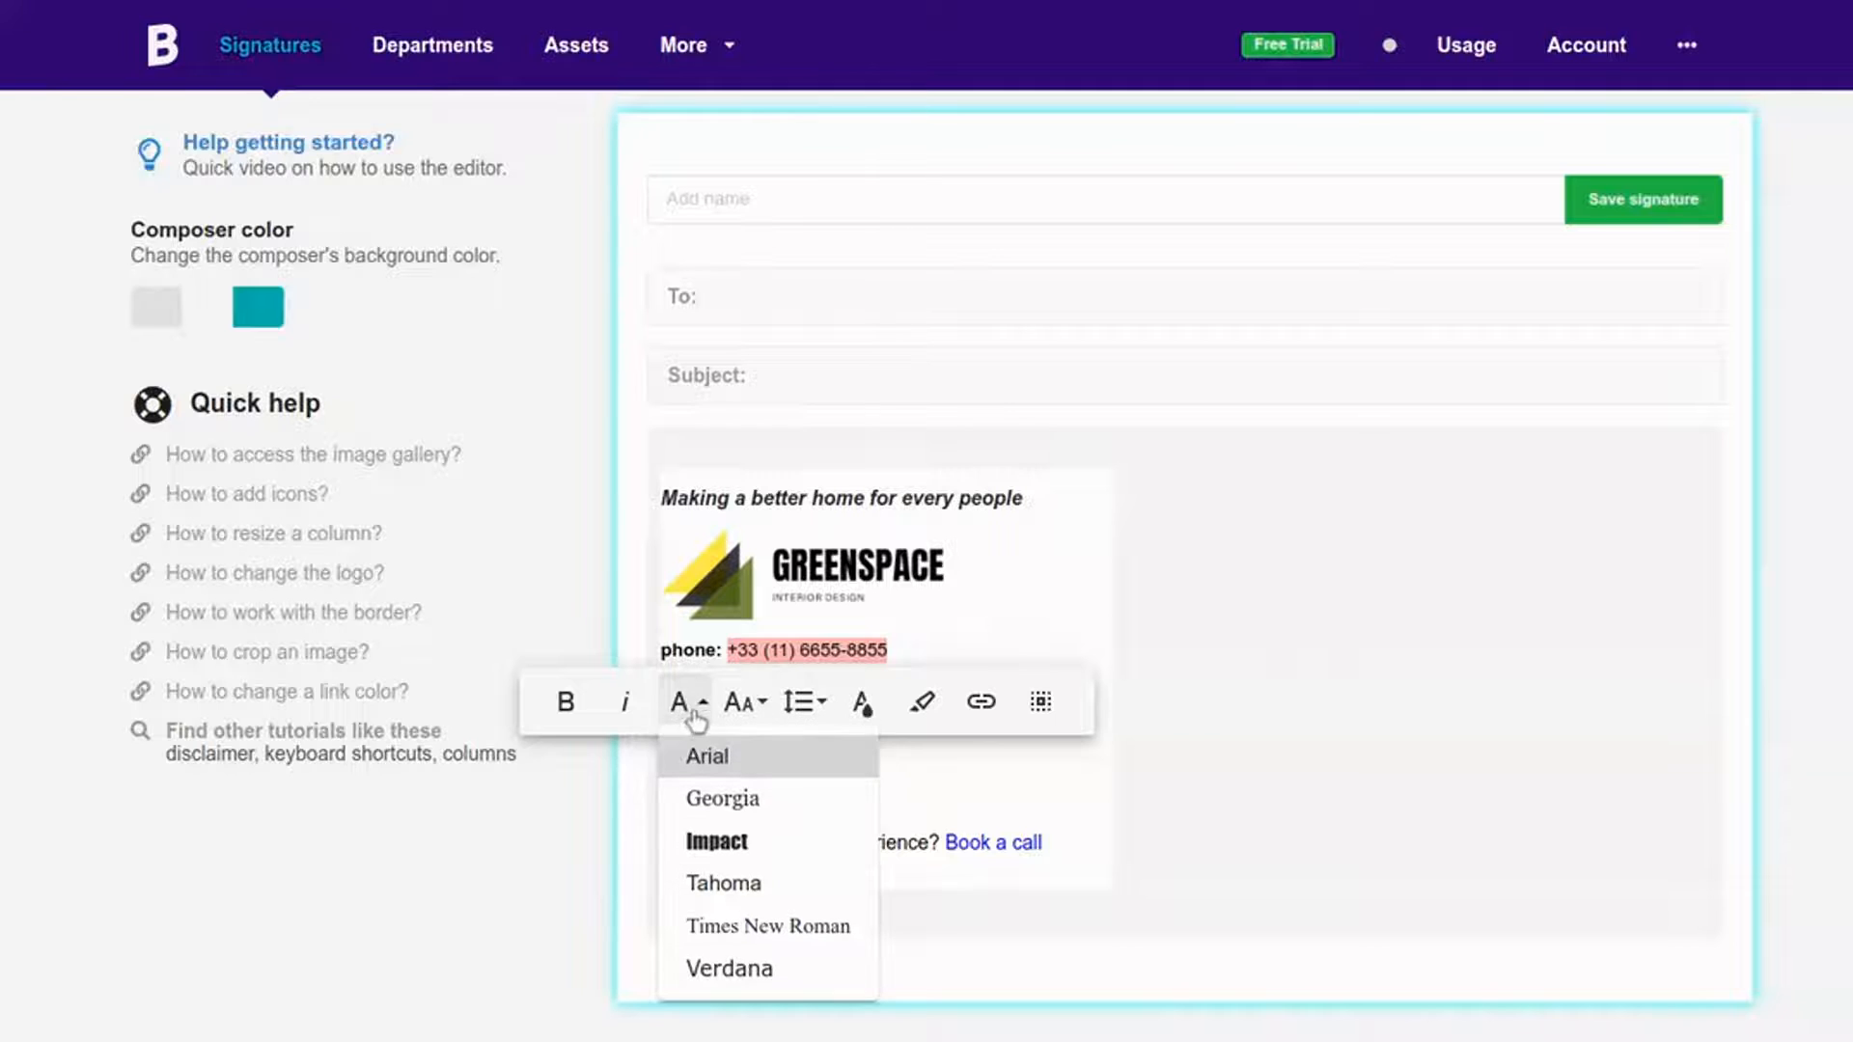
click(744, 702)
click(763, 782)
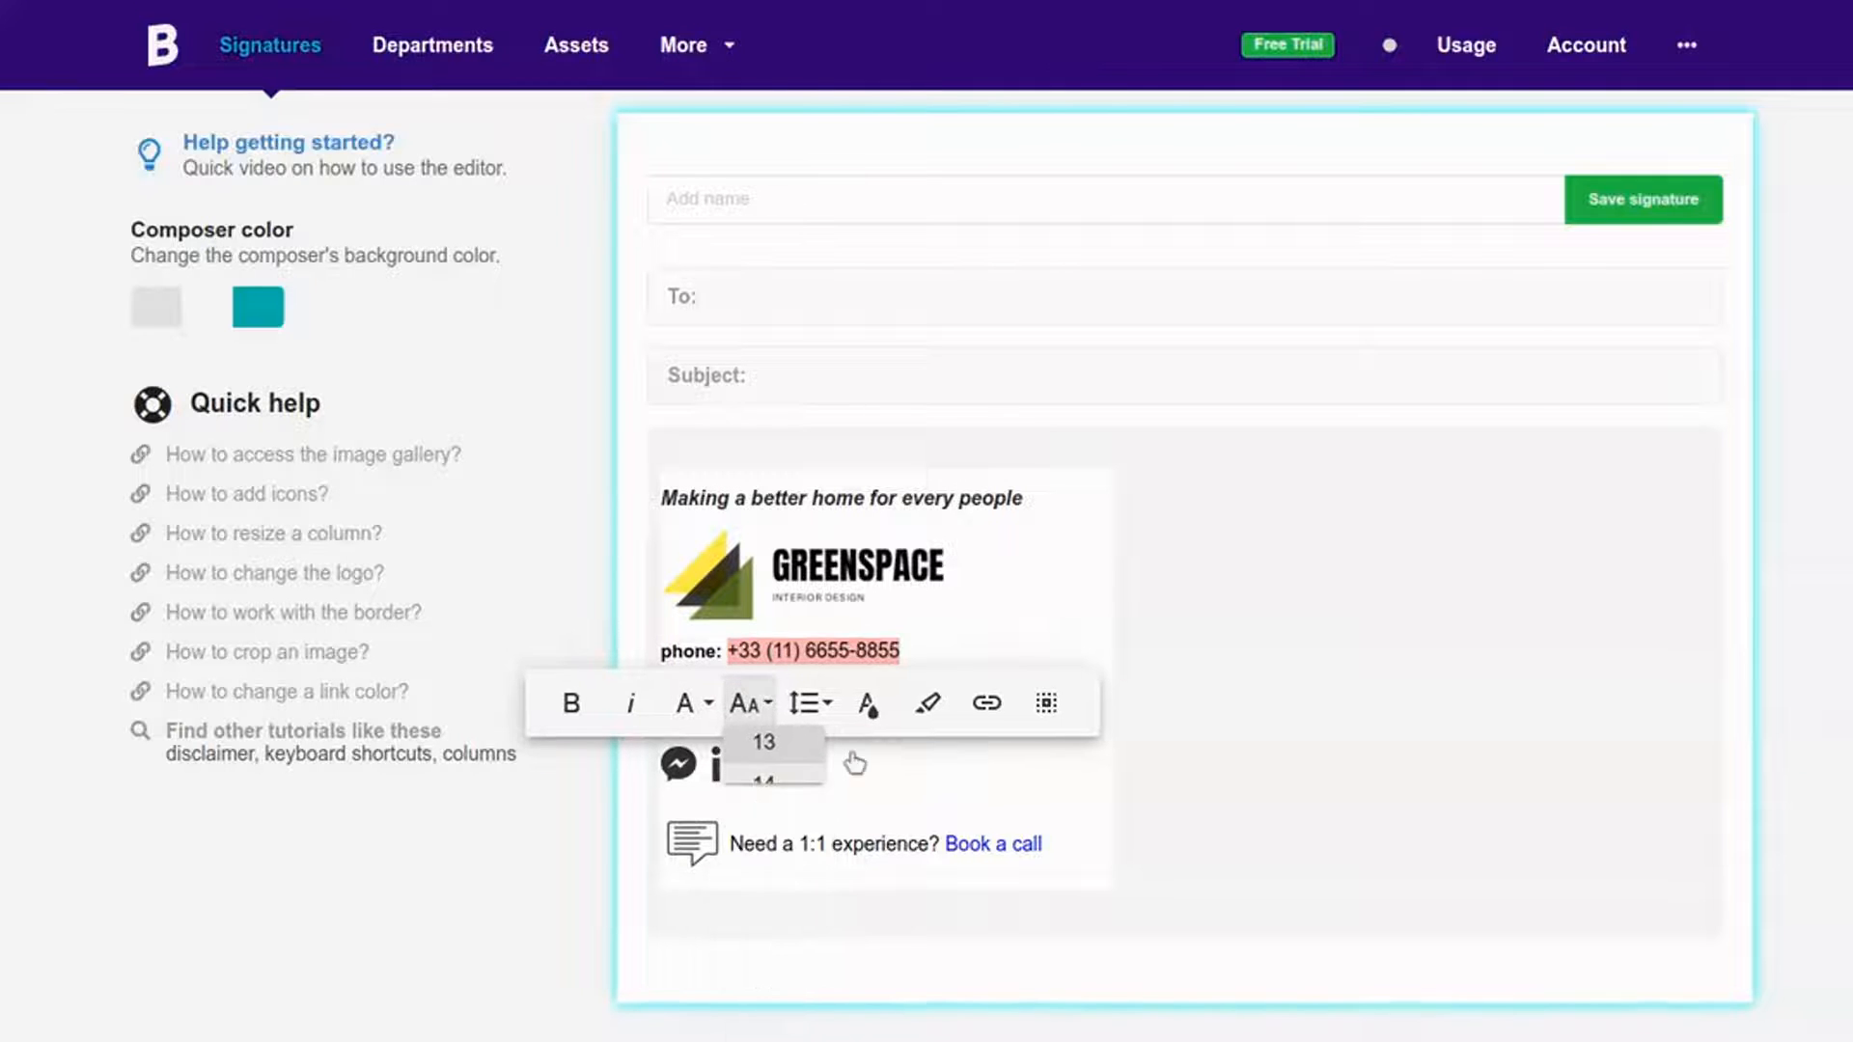
click(1172, 716)
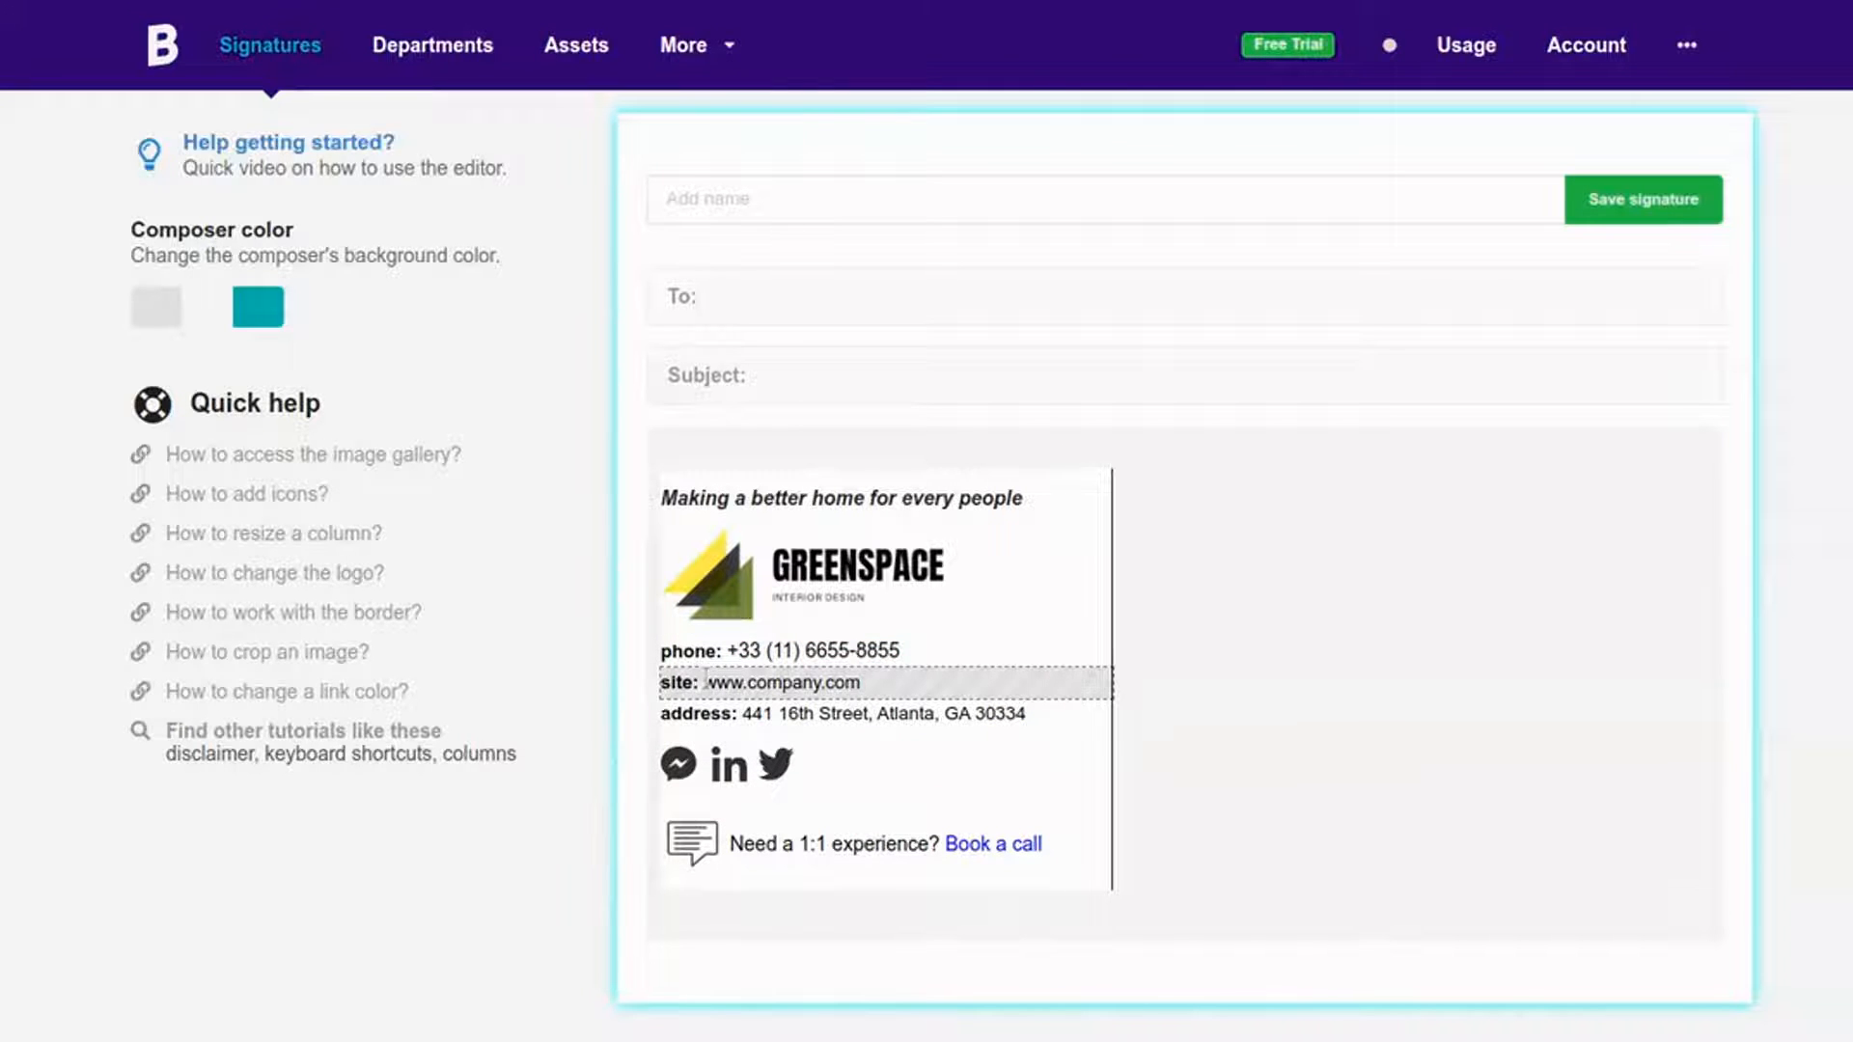
Step: Set the website URL to font size 14 and give the street address a larger size
drag(706, 681, 842, 683)
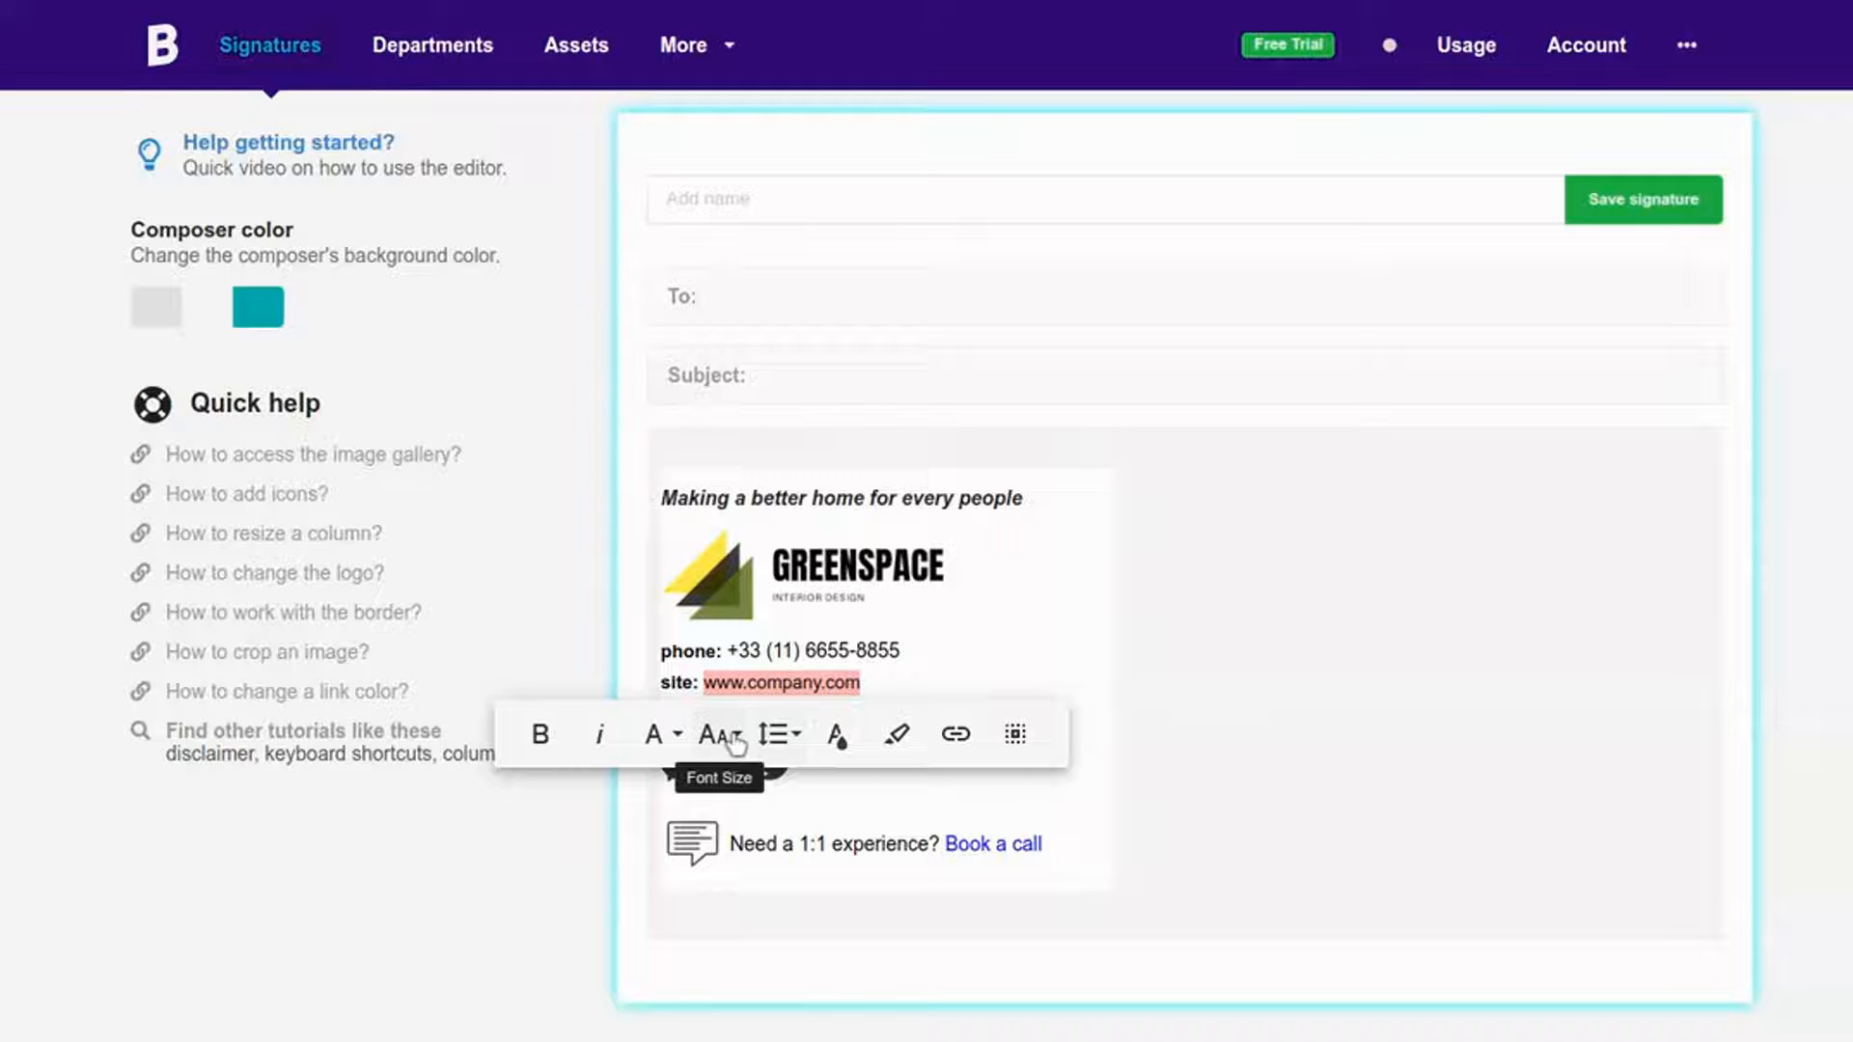
click(719, 733)
click(733, 816)
click(1156, 714)
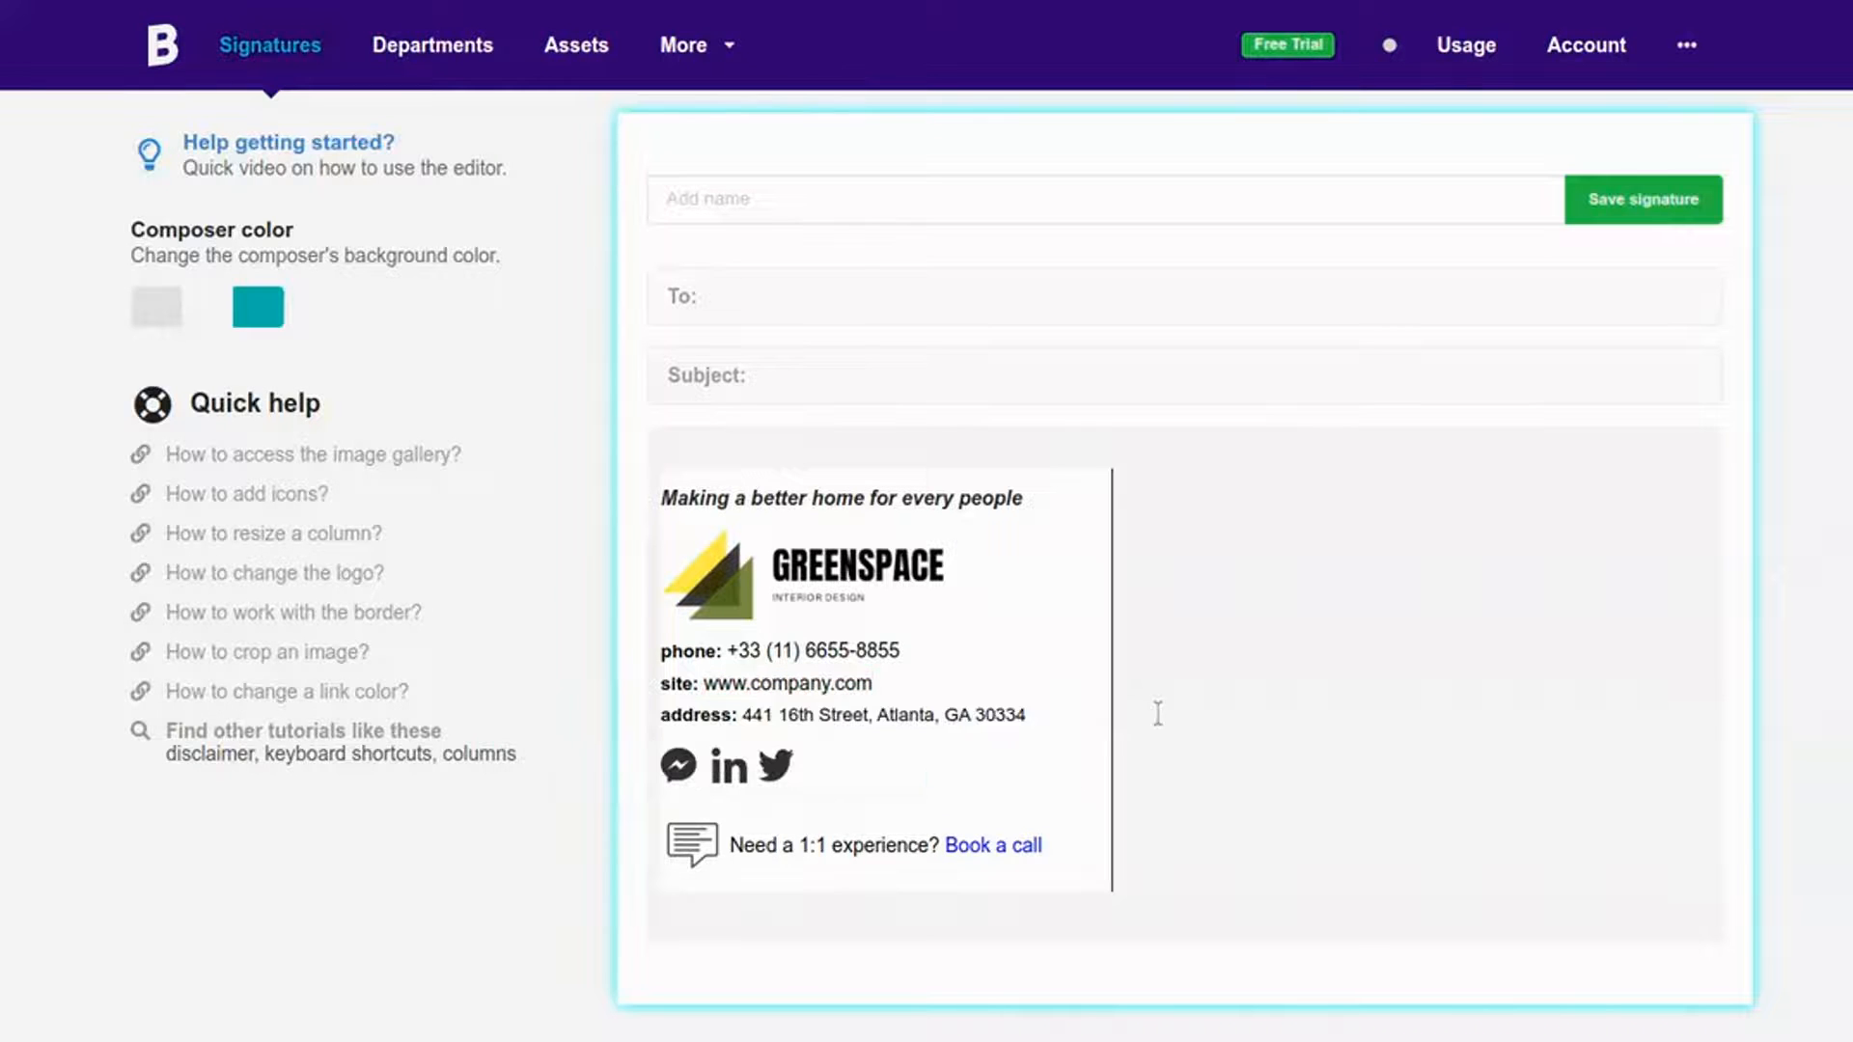
drag(745, 715, 1027, 719)
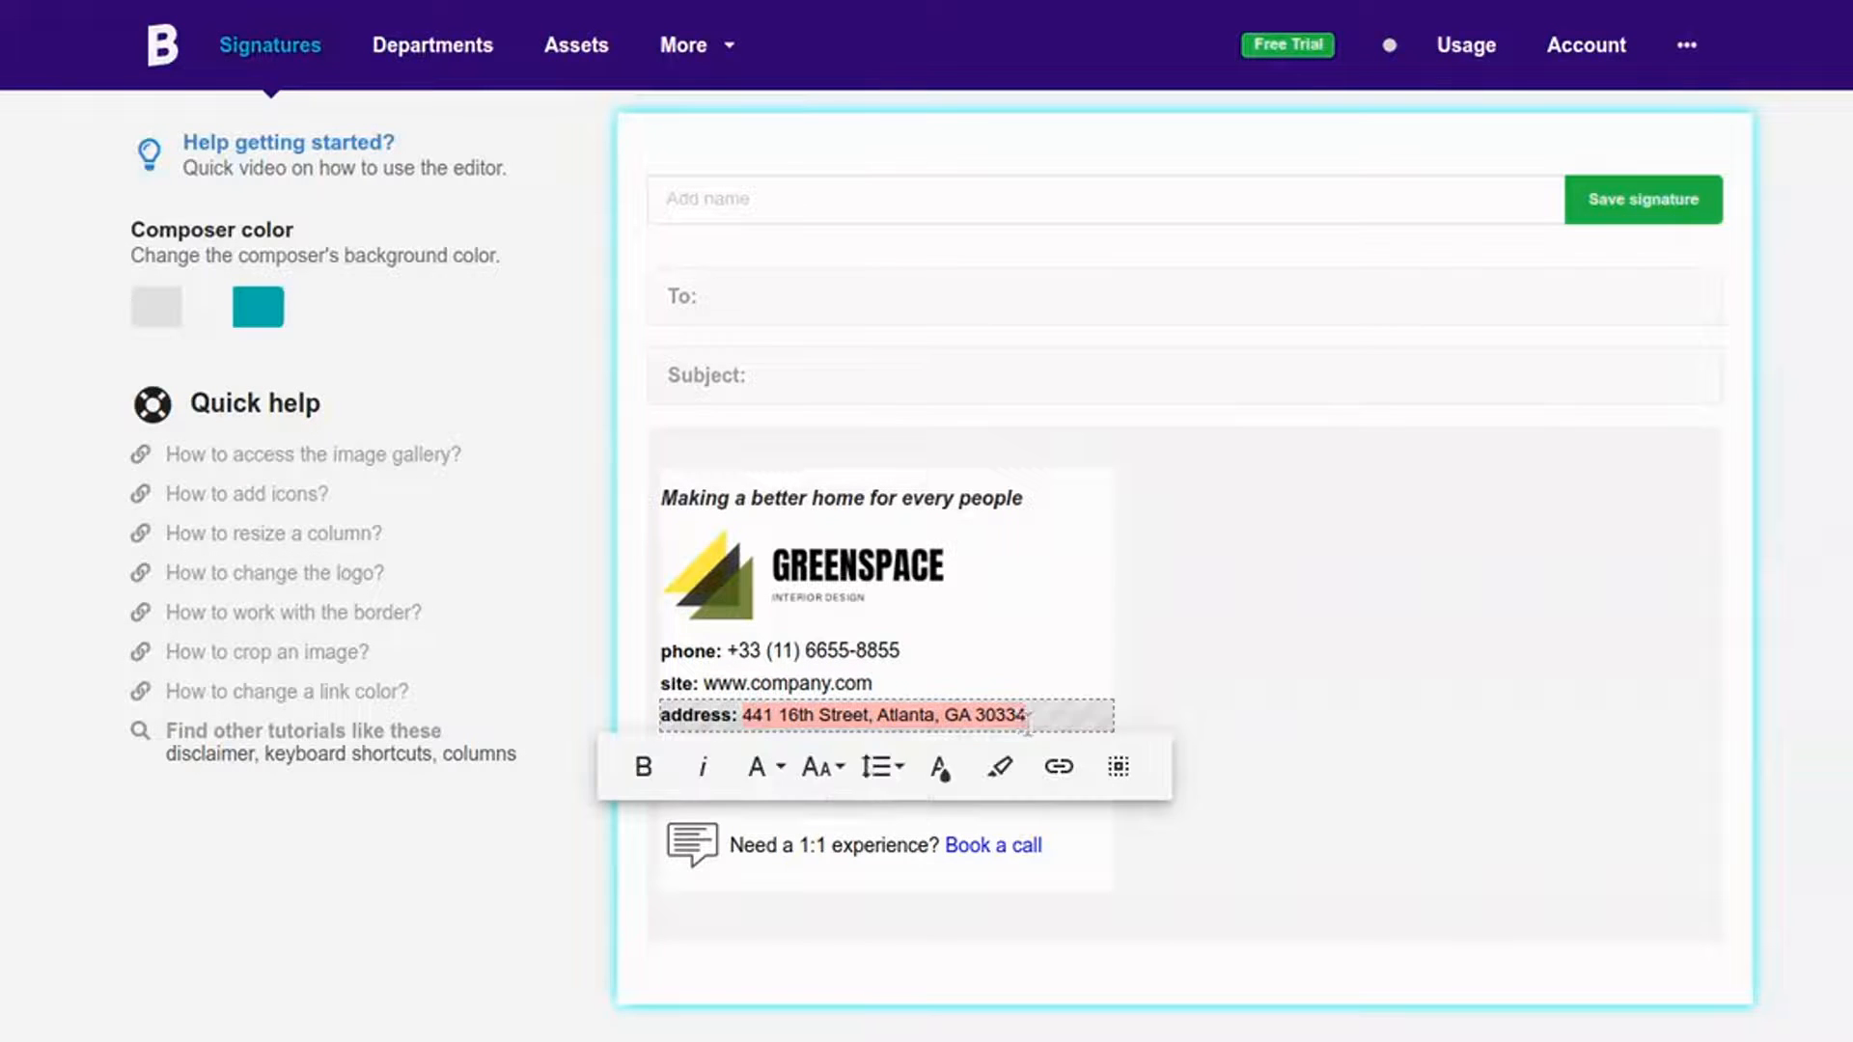
click(780, 769)
click(820, 767)
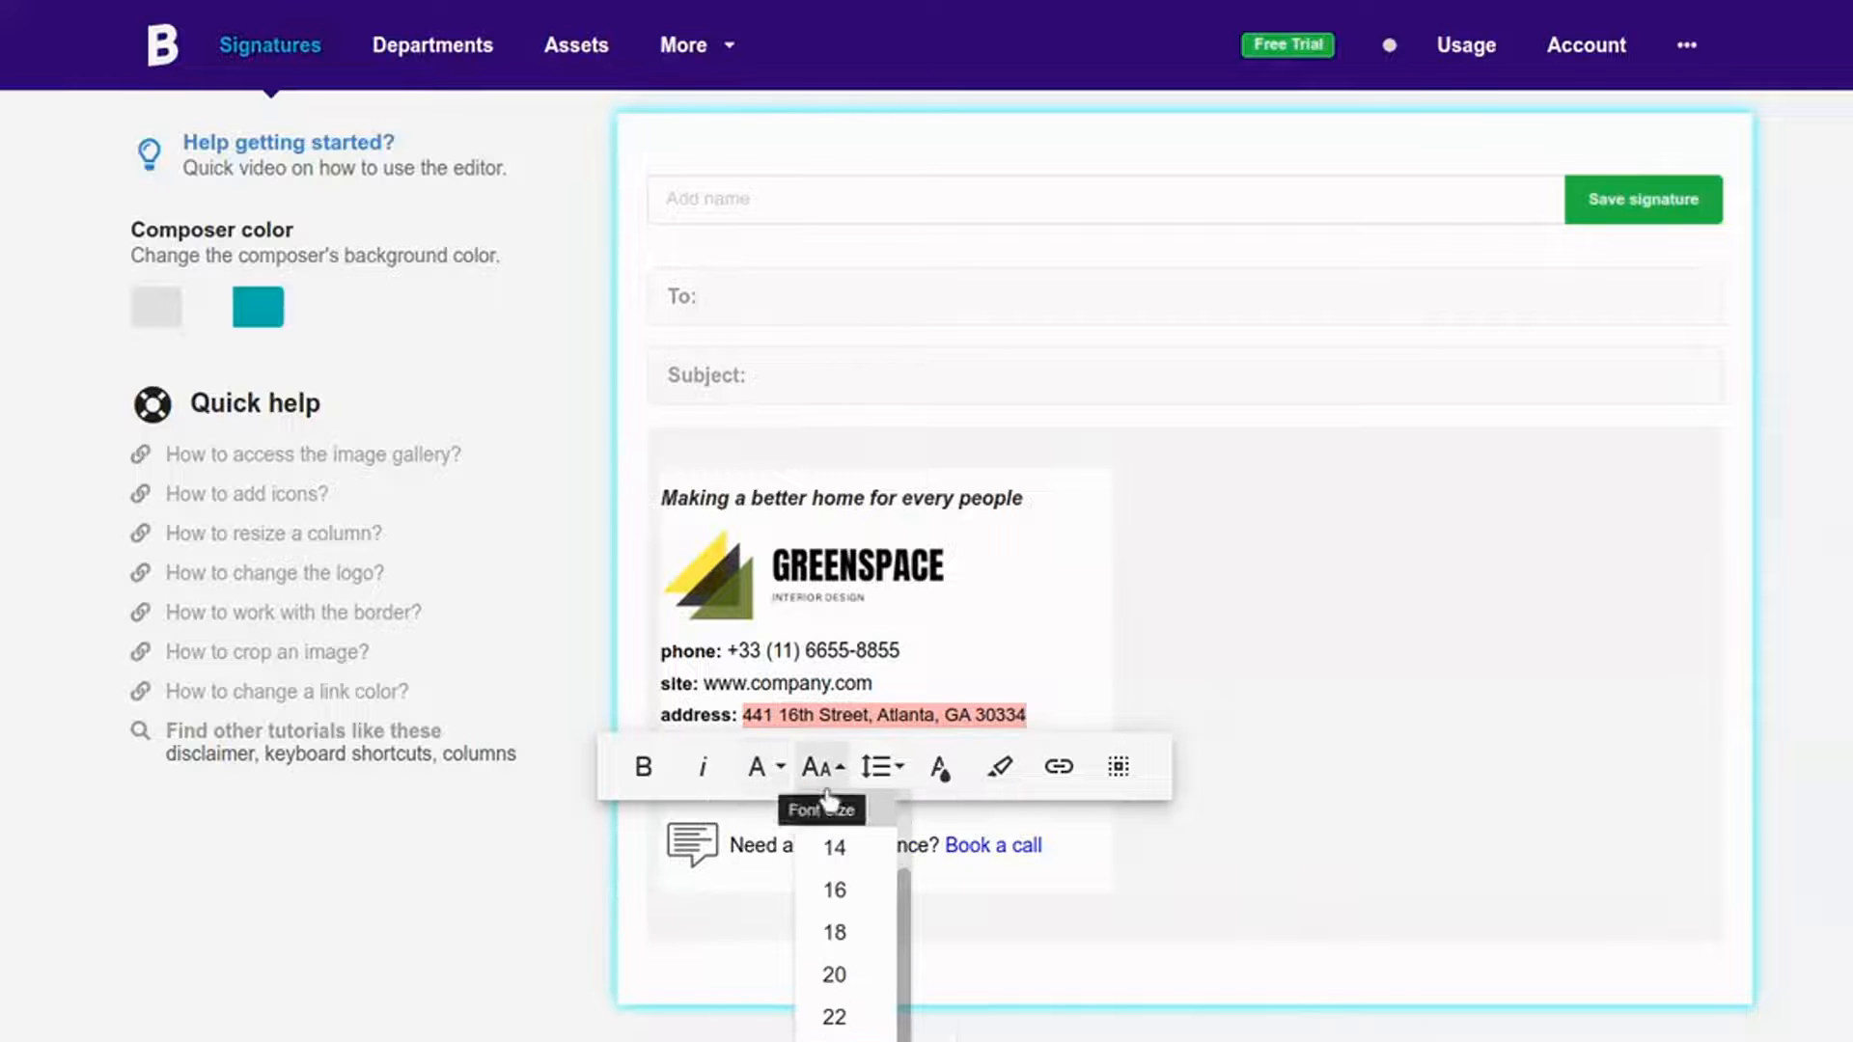
click(827, 848)
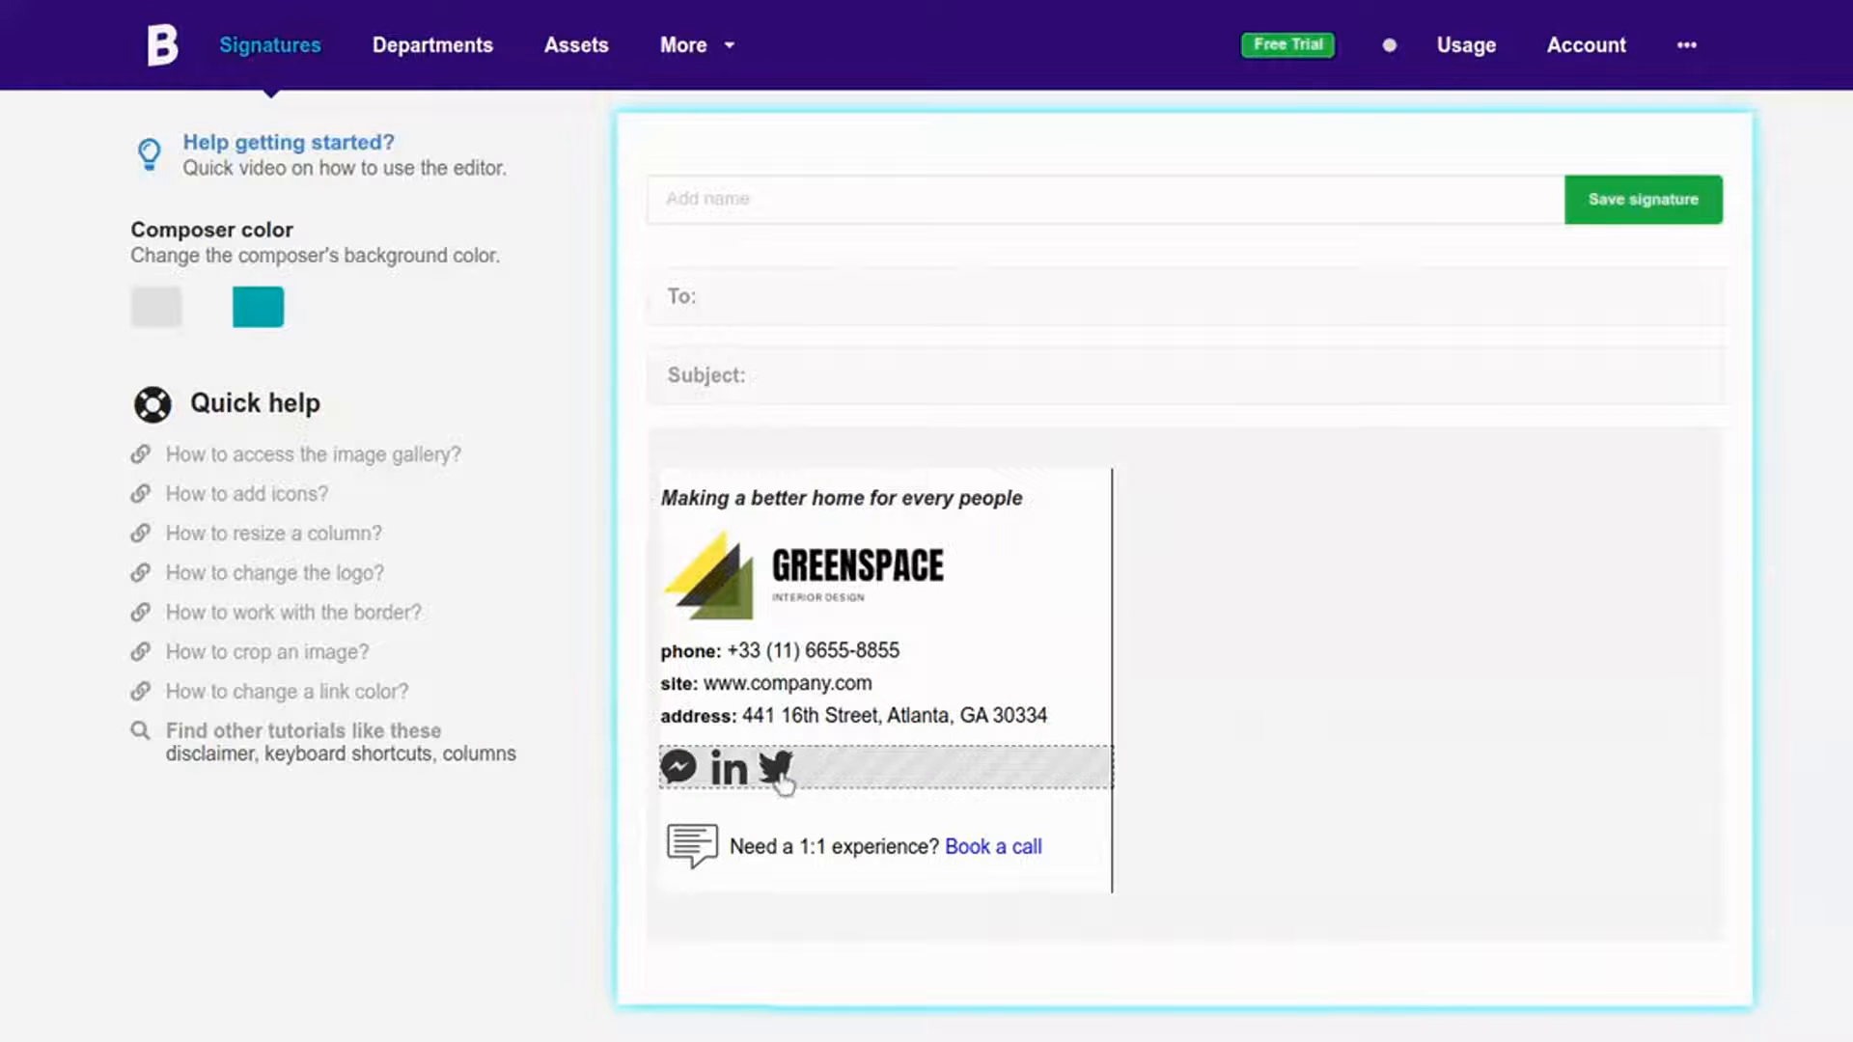
Step: Delete the 'Need a 1:1 experience' row and insert a Disclaimer block under the social icons
click(774, 830)
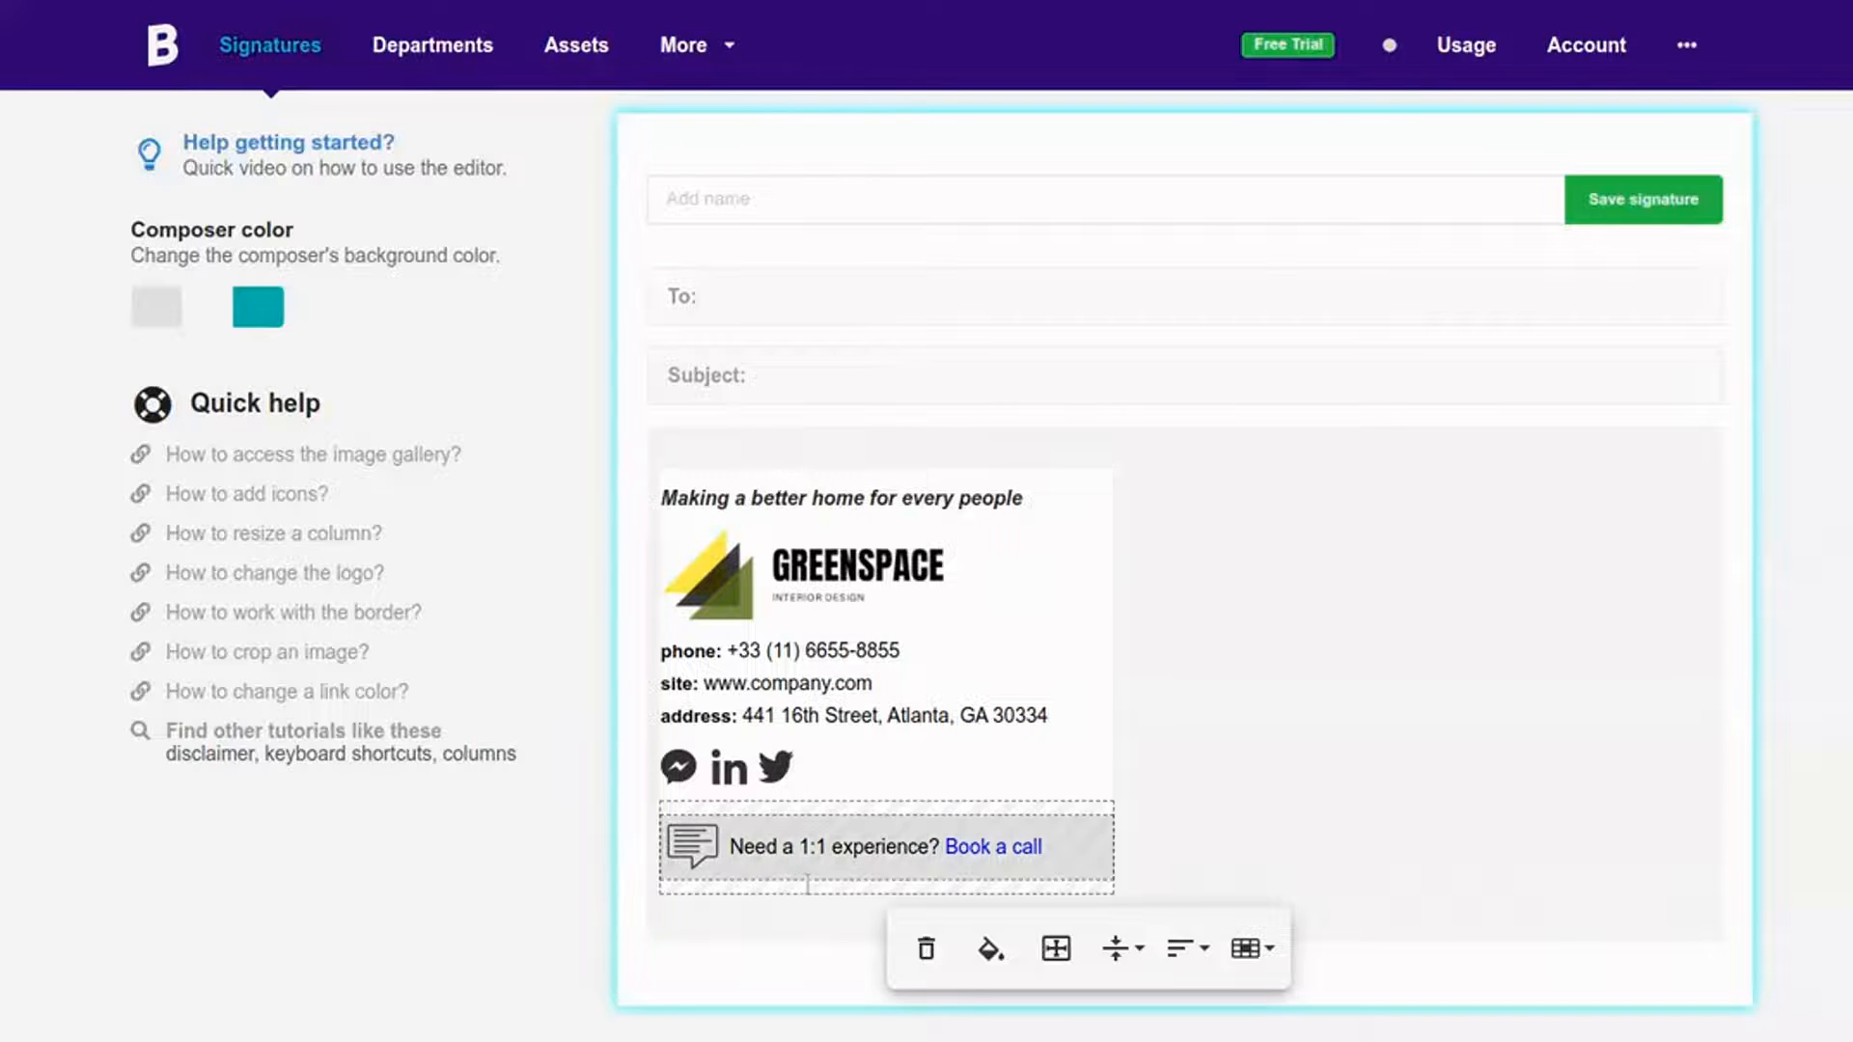
click(926, 949)
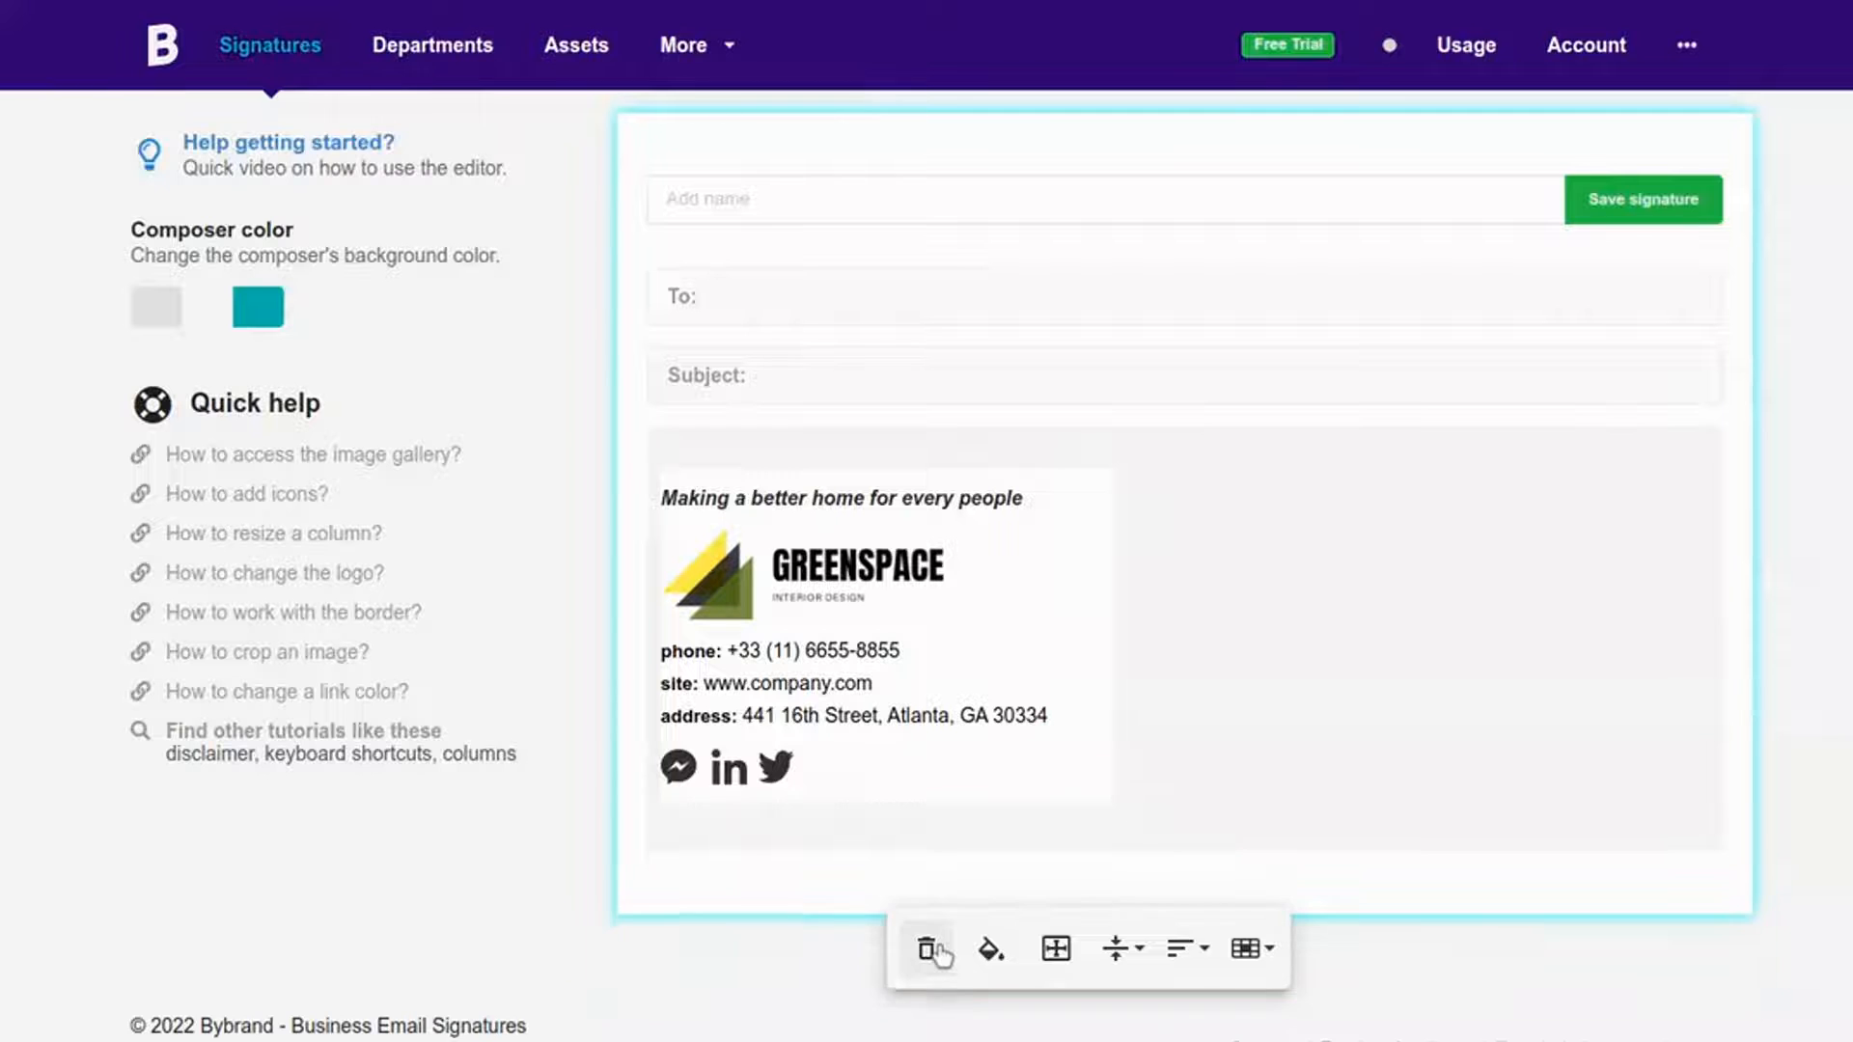
click(842, 772)
click(724, 843)
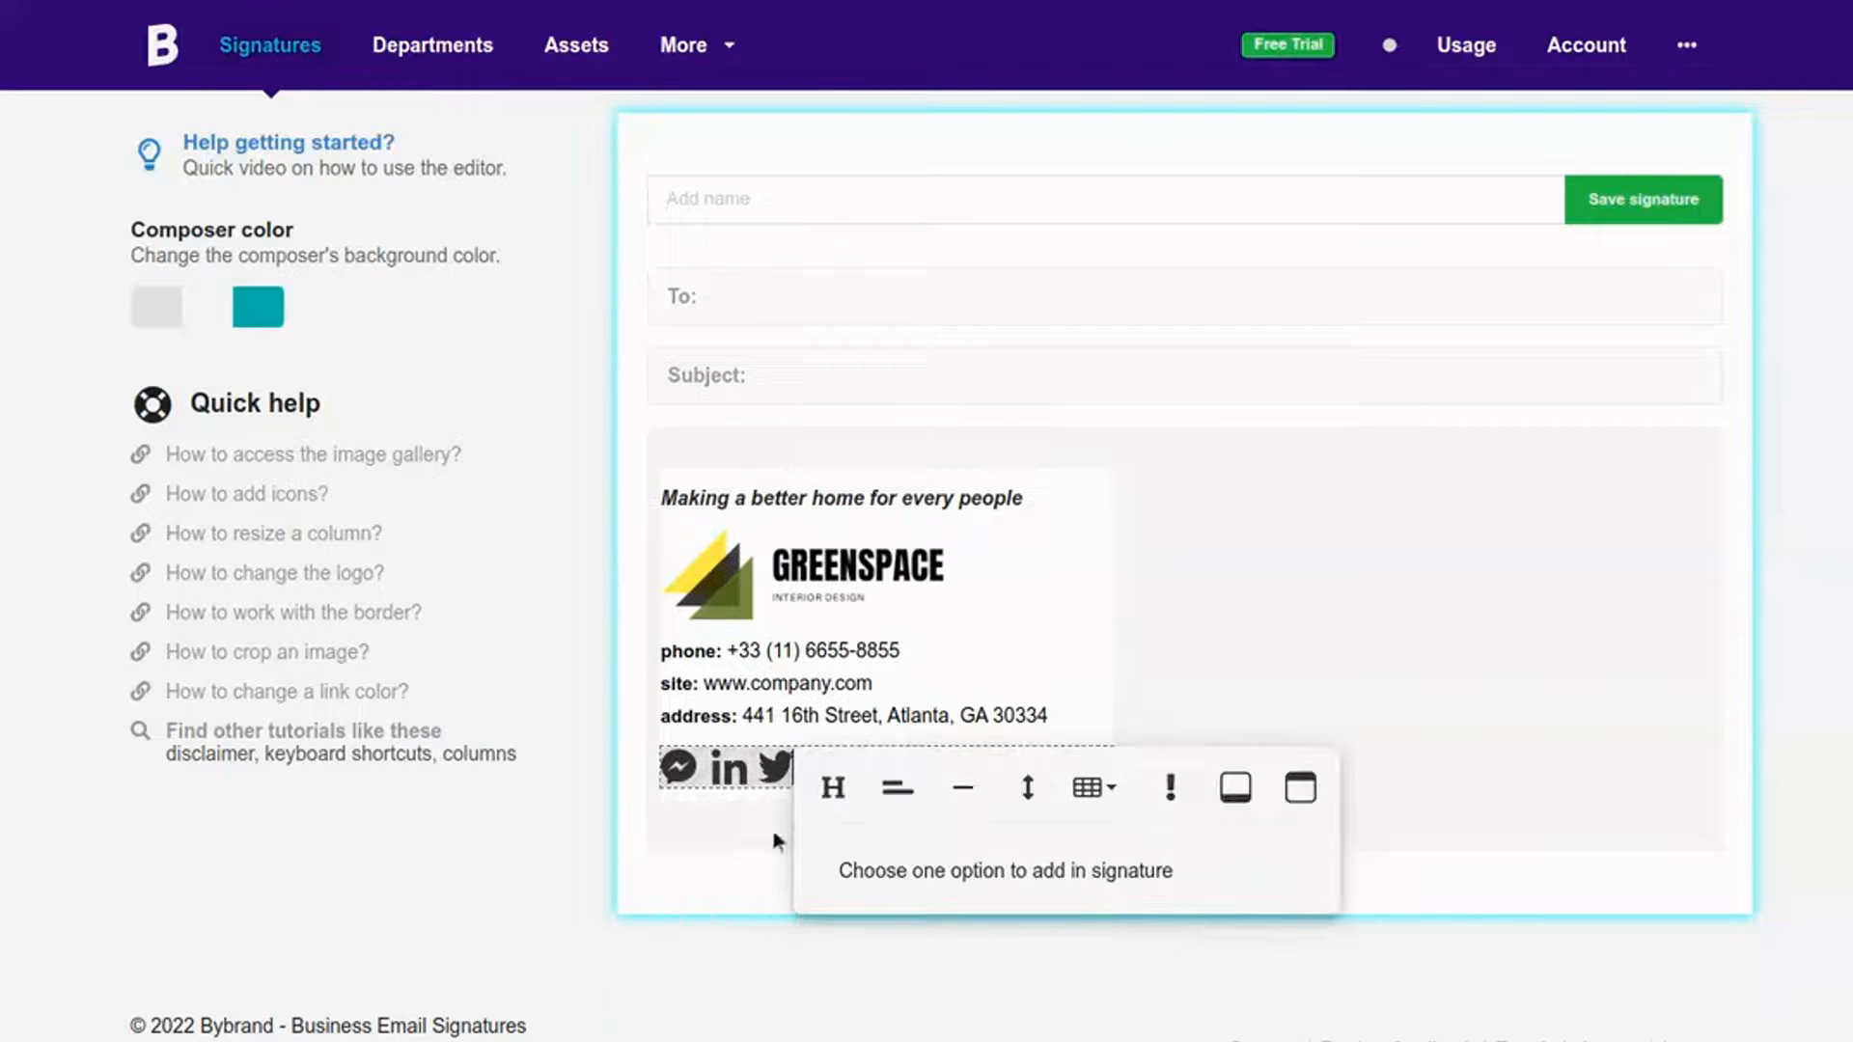
click(1176, 784)
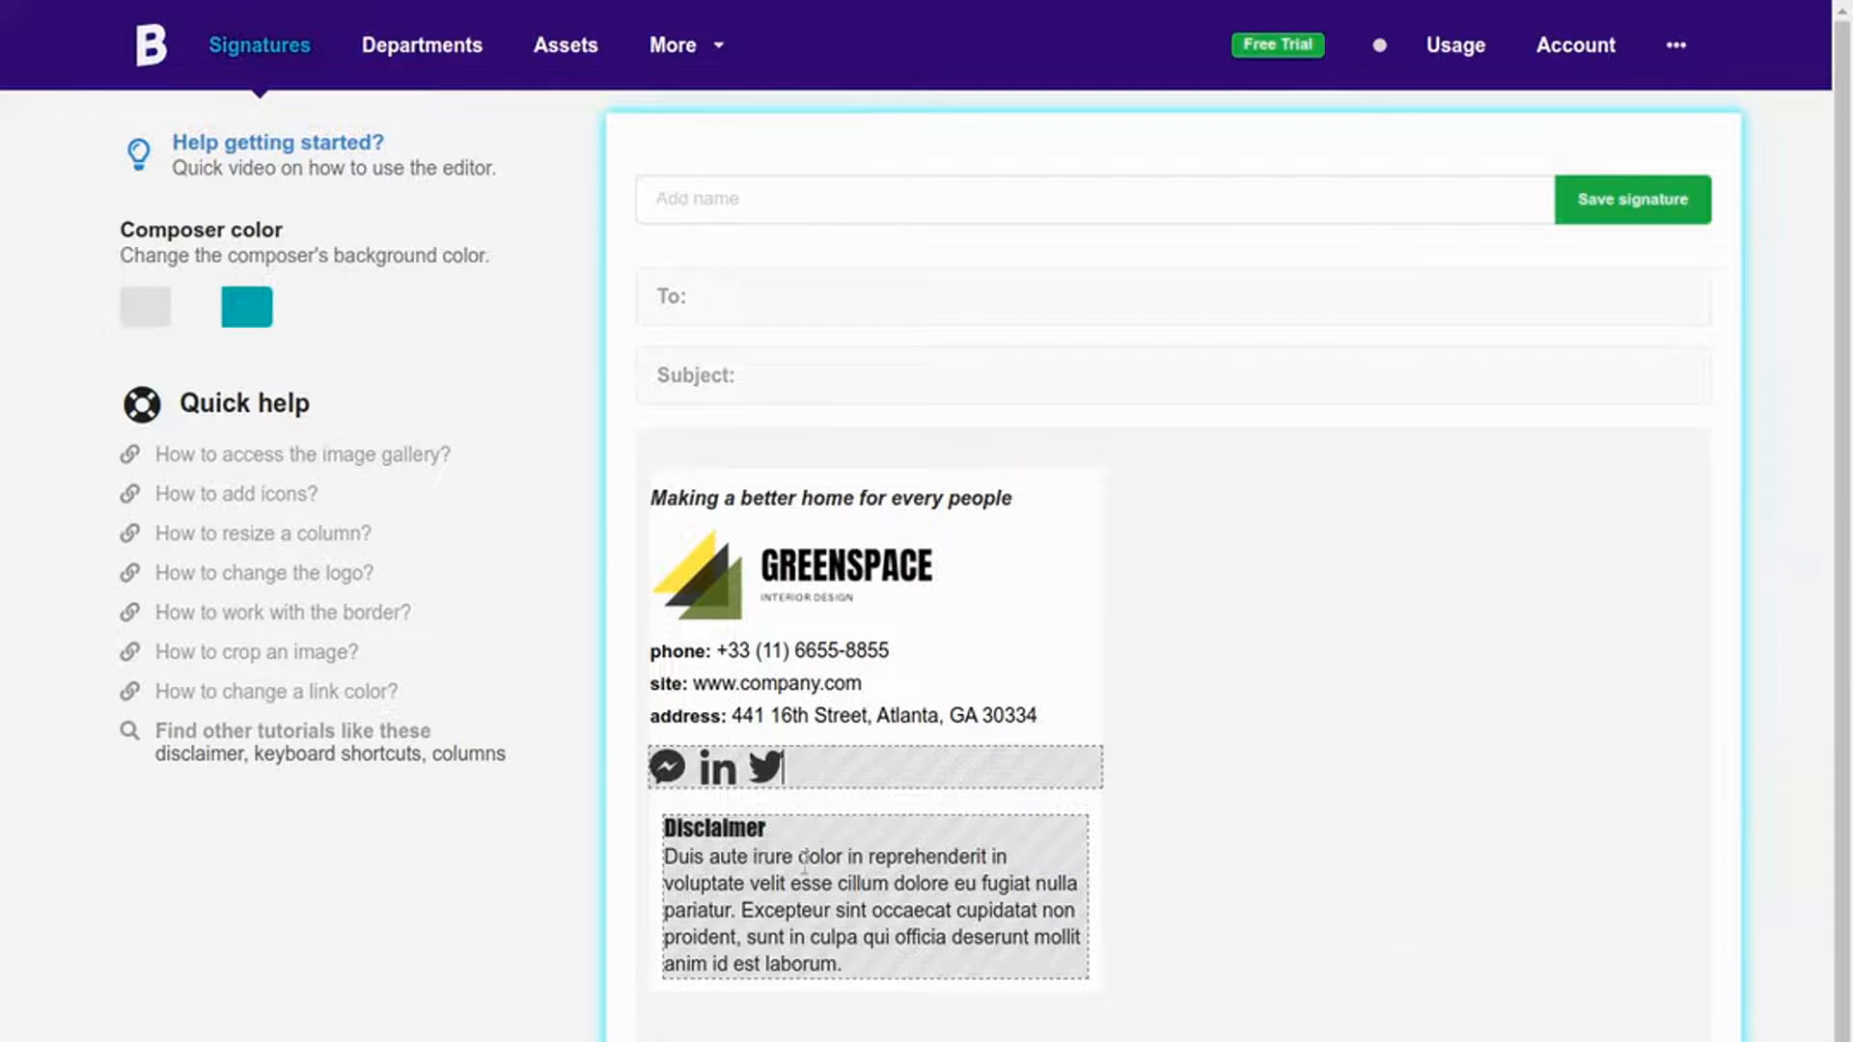
click(827, 857)
click(1260, 775)
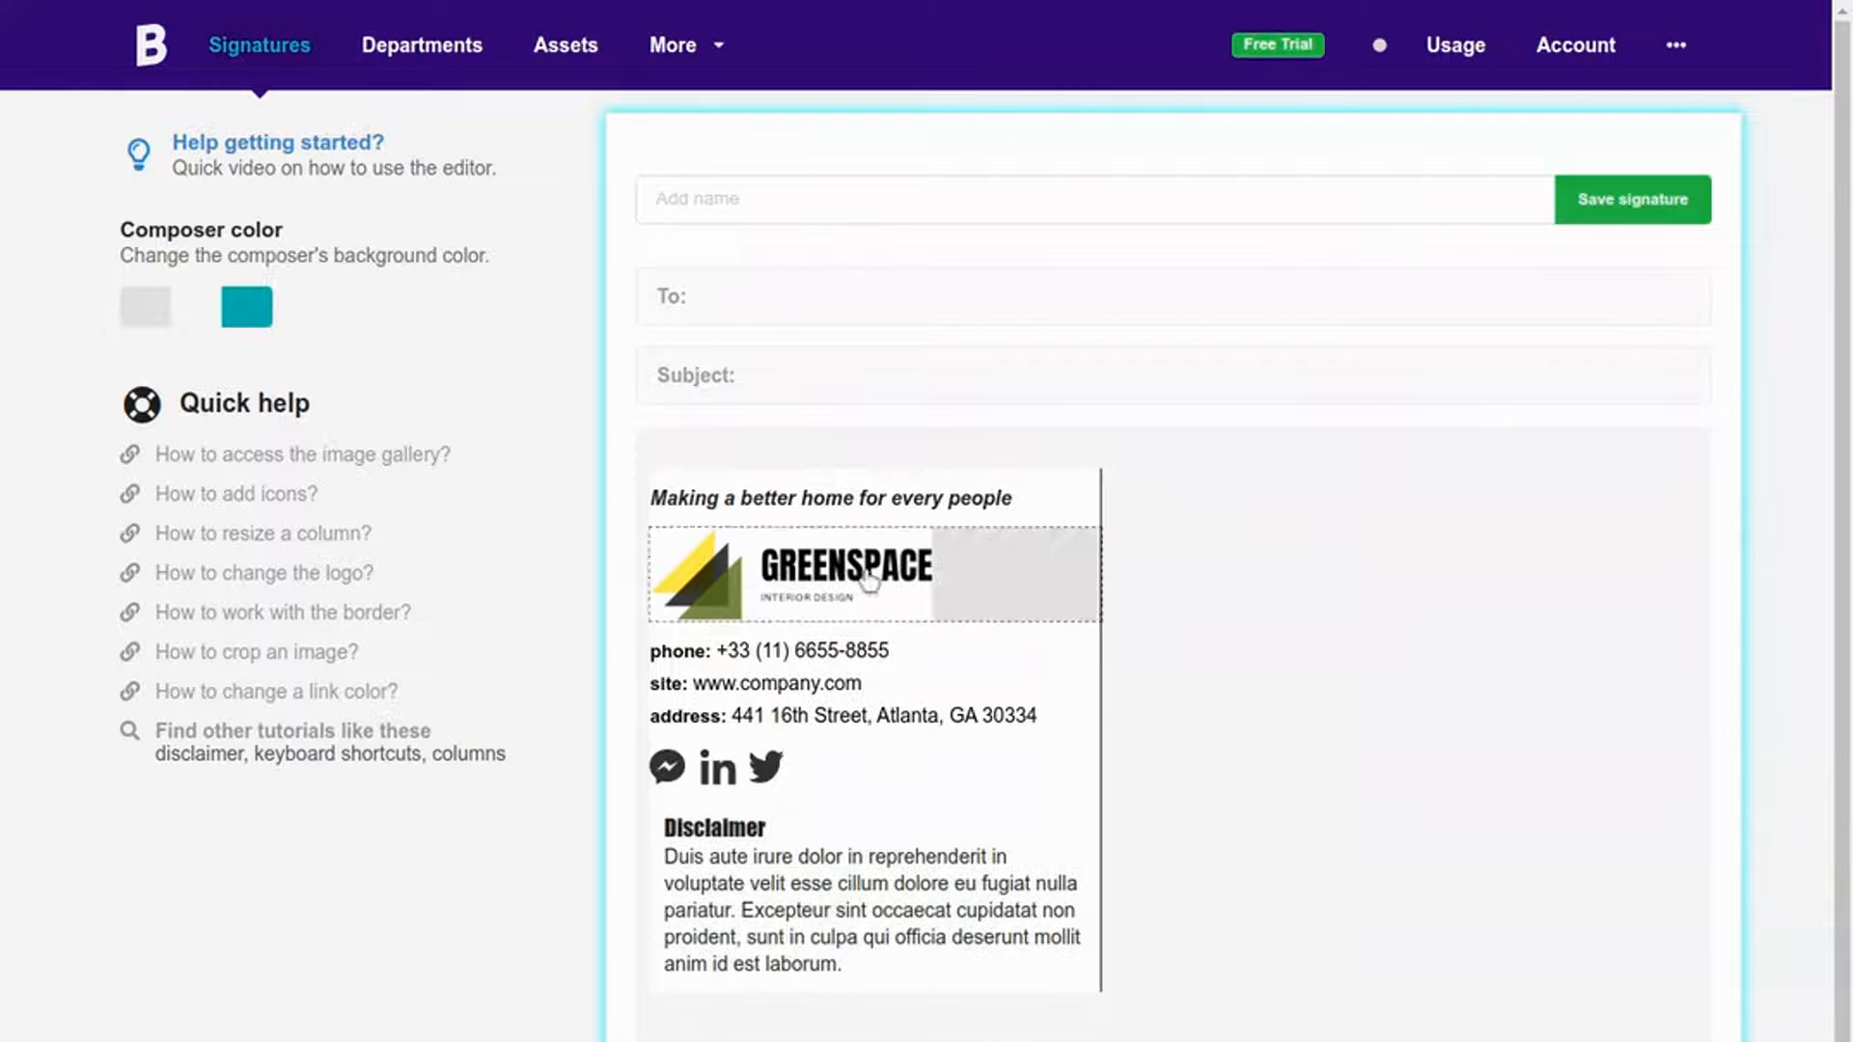
click(805, 192)
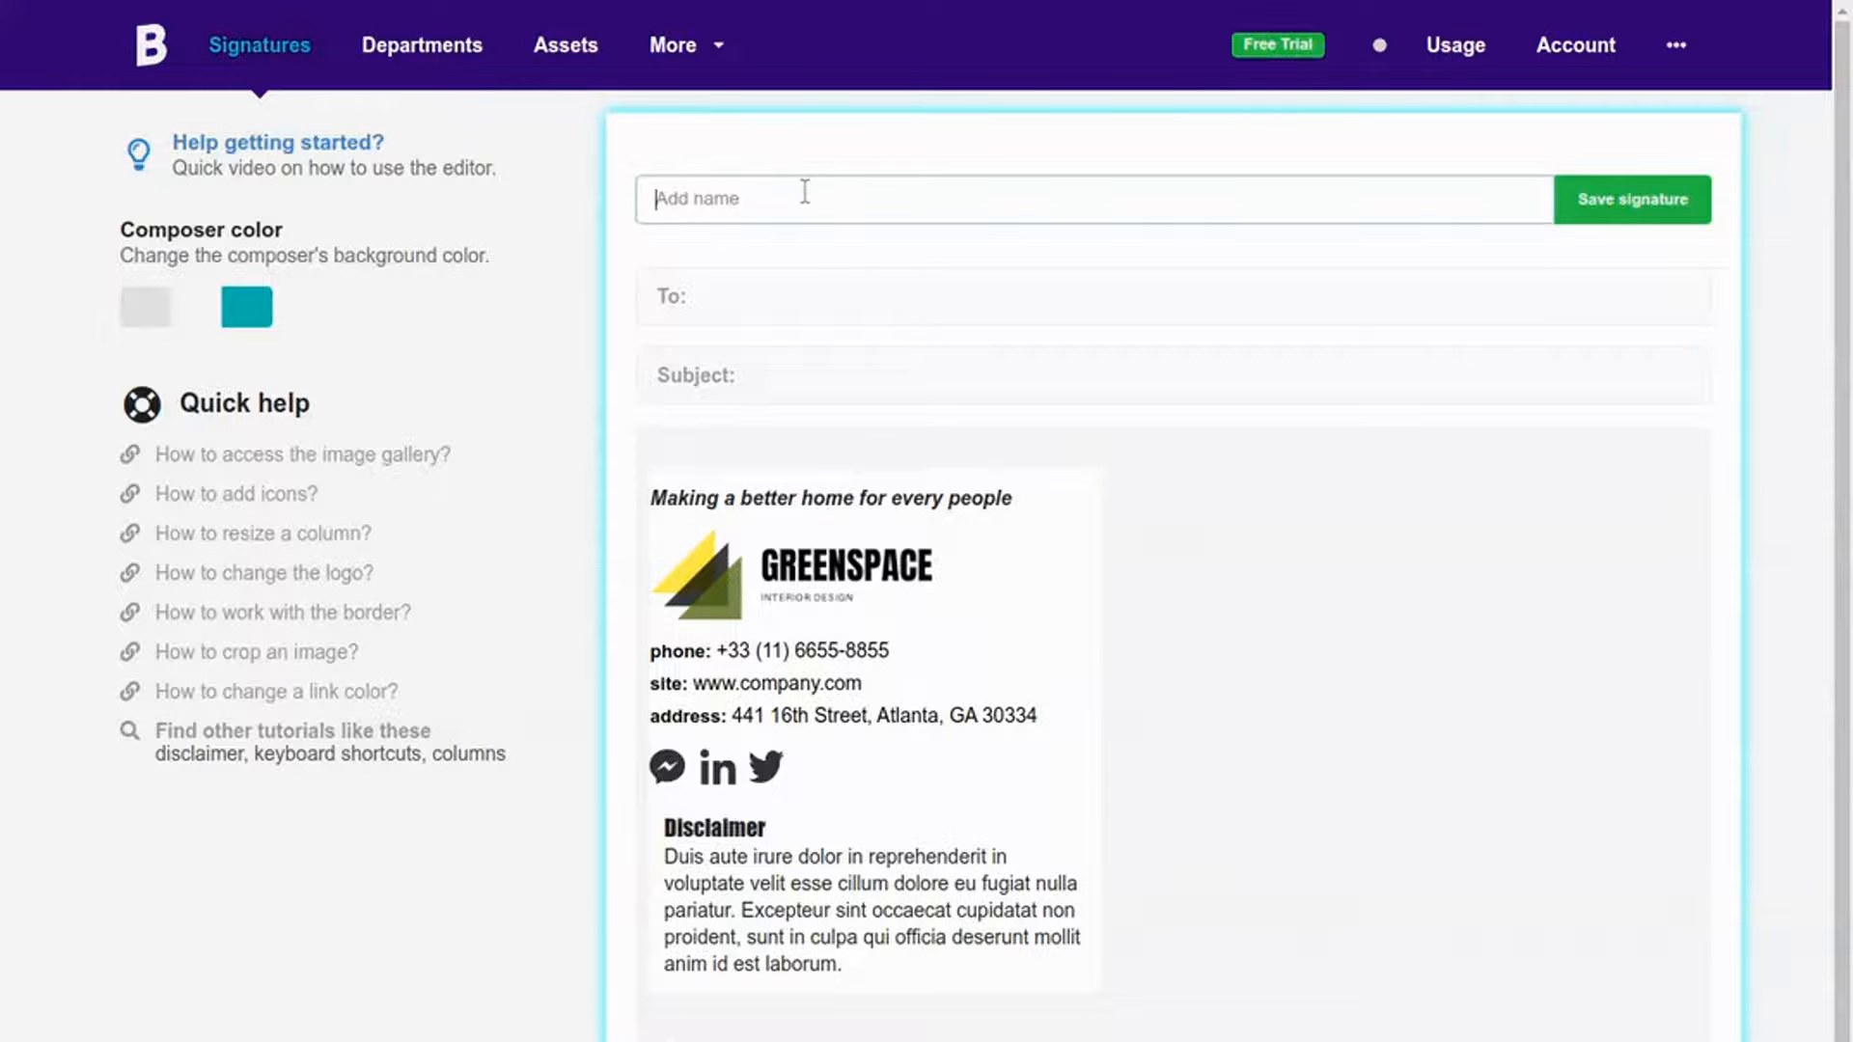
Step: Name the signature 'Company-wide signature' and save it
text(Company-wide signature)
click(1631, 199)
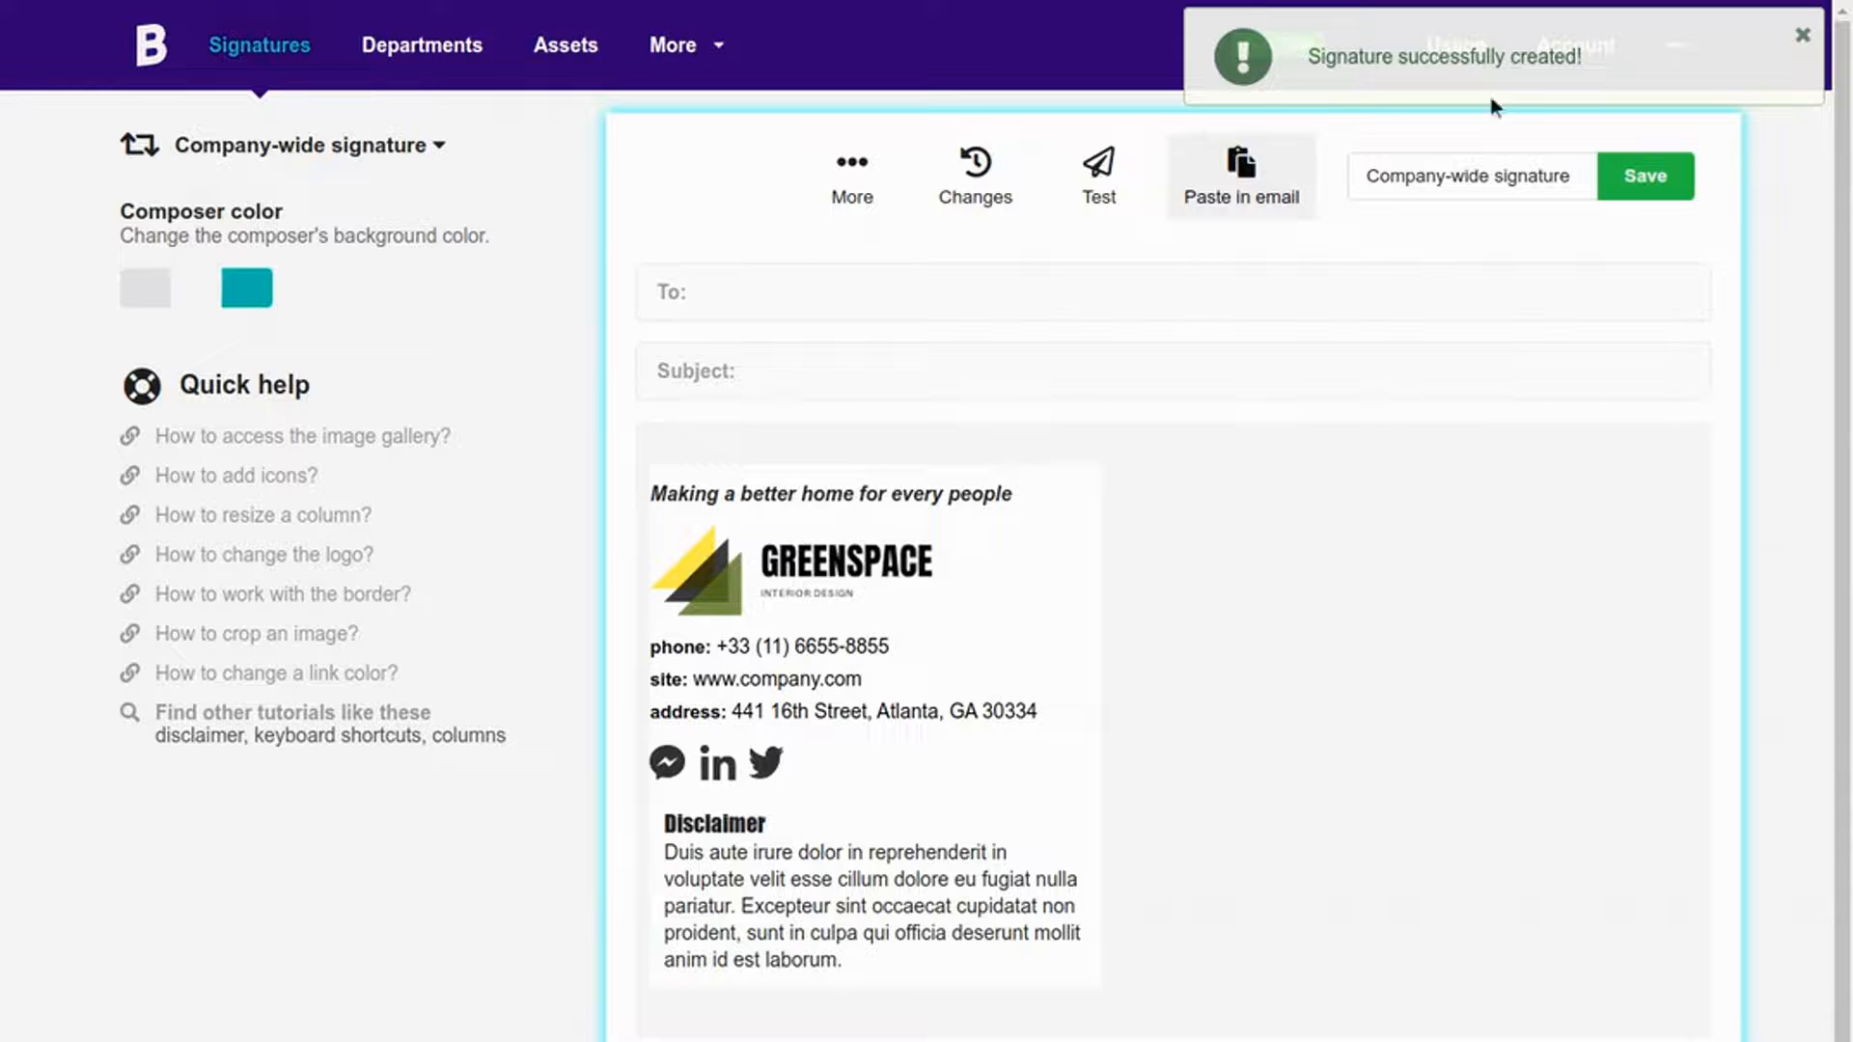
click(857, 465)
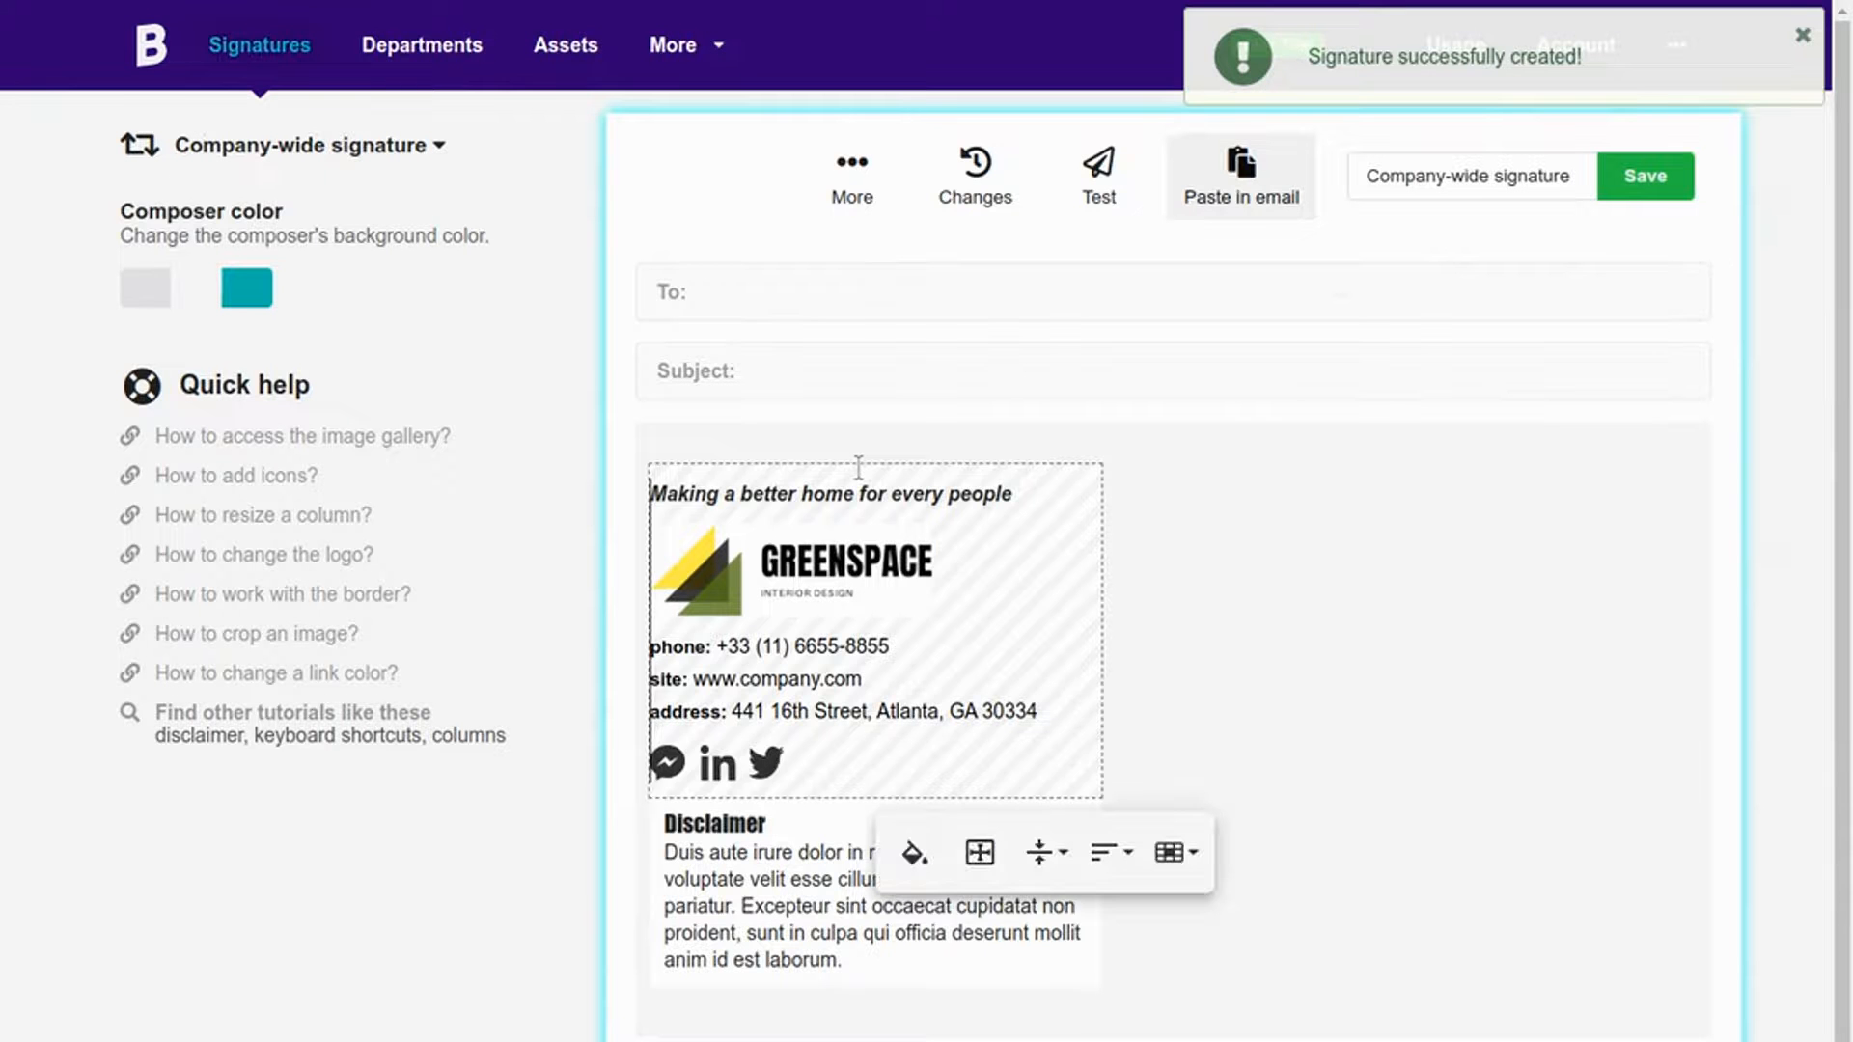
click(979, 852)
click(802, 810)
Step: Set the Disclaimer cell's right and left padding to 0px
click(714, 800)
click(1044, 1023)
click(952, 645)
key(Delete)
click(1226, 666)
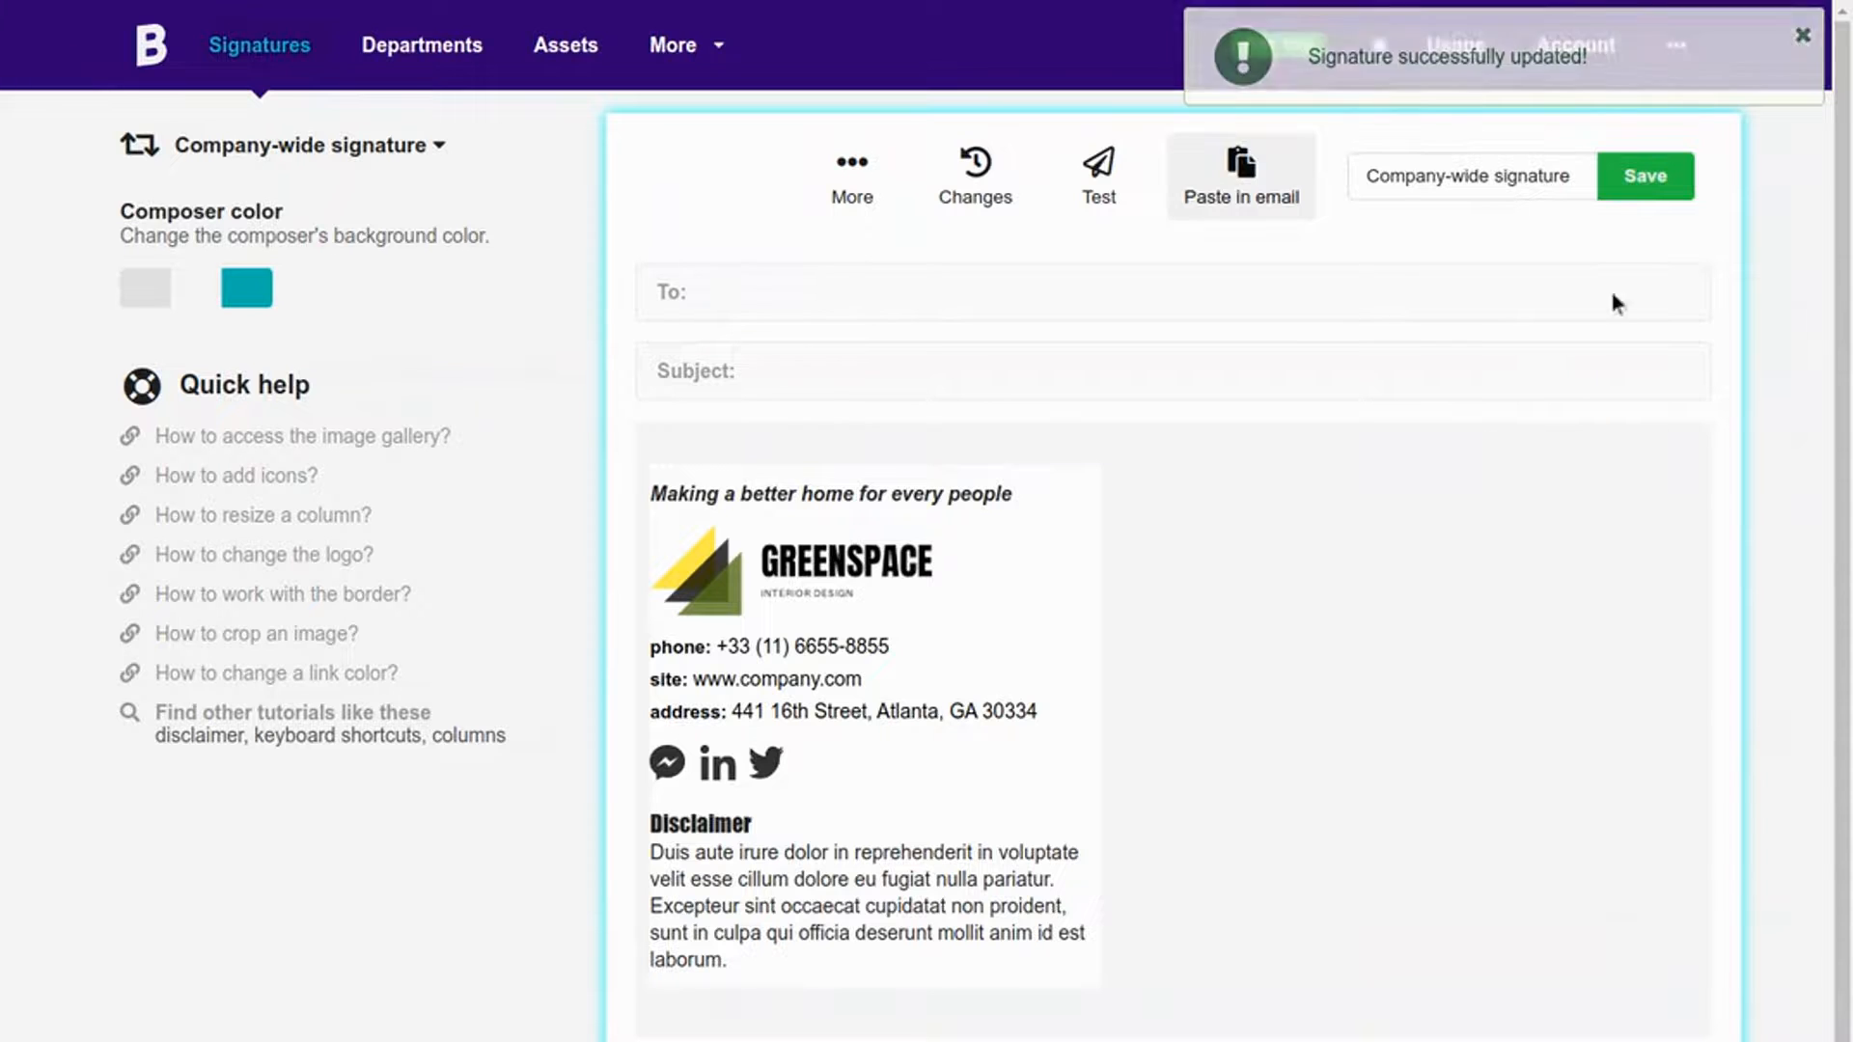
click(765, 762)
click(668, 804)
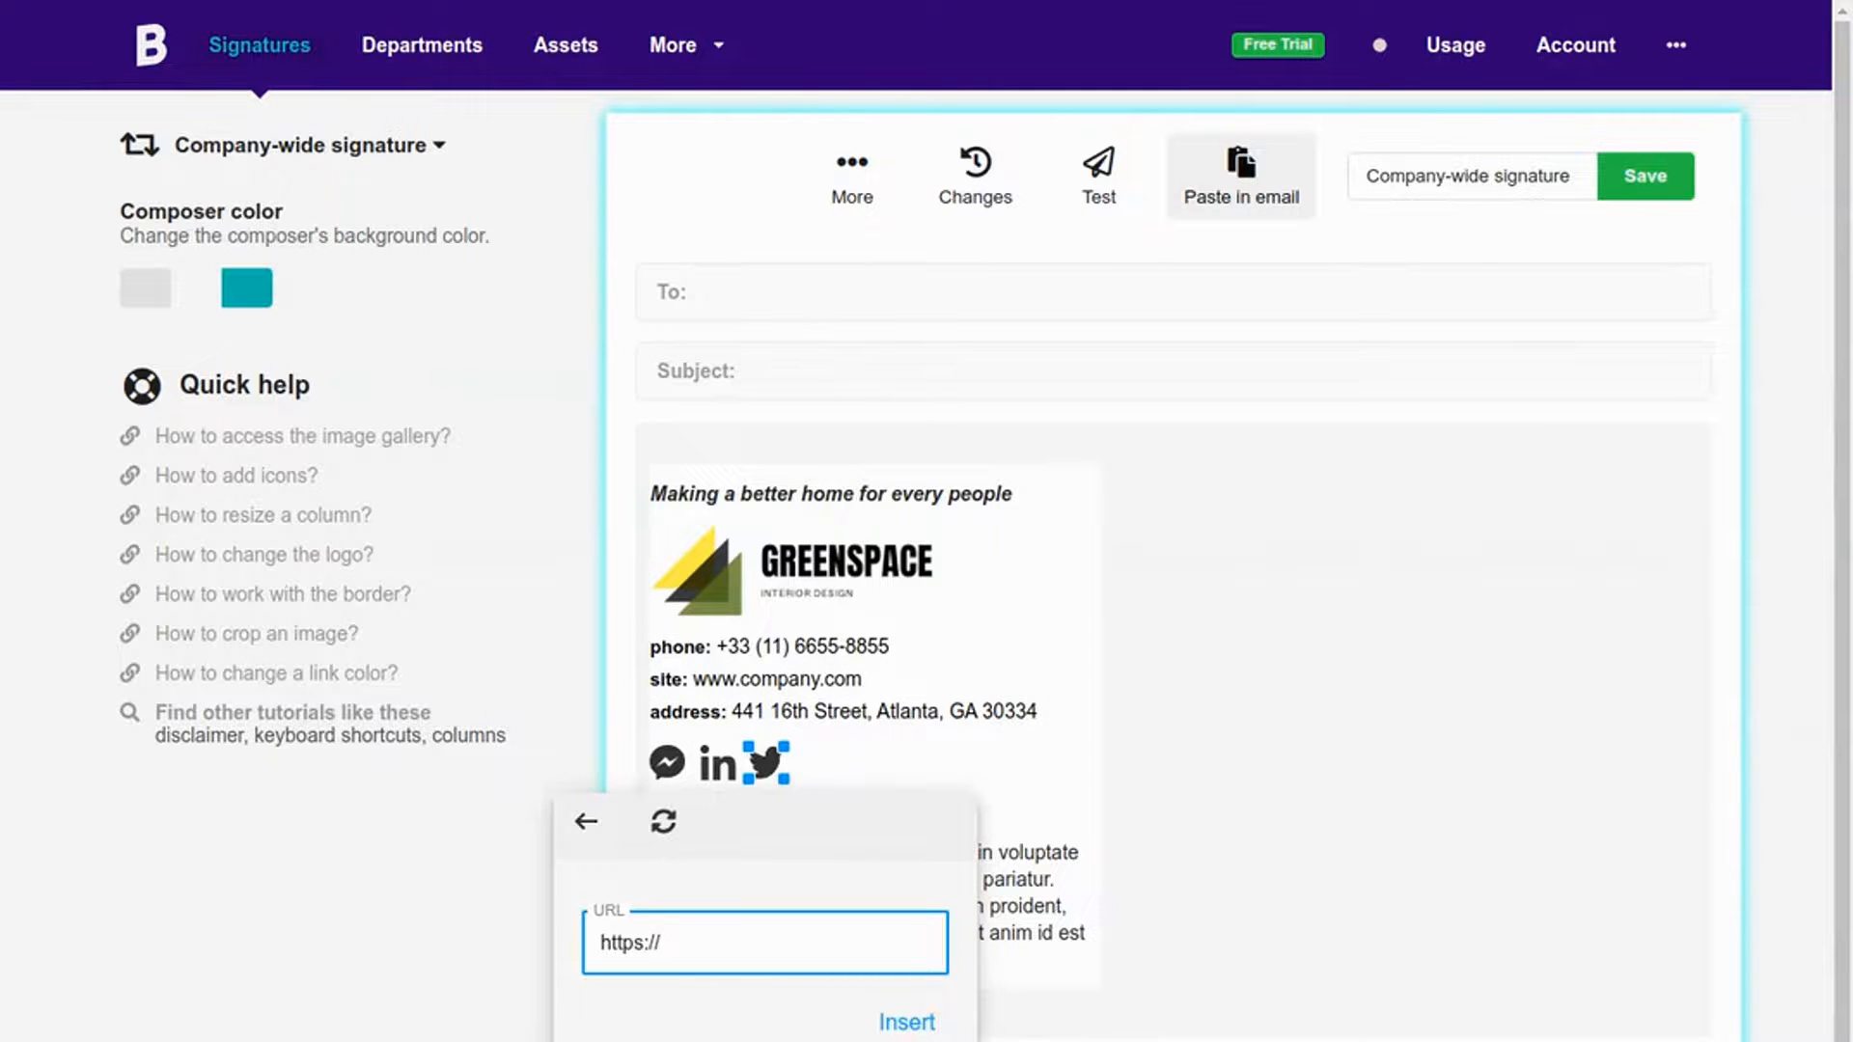
text(https://twitter.com/greenspace)
click(916, 1022)
click(717, 762)
click(621, 800)
text(https://linkedin)
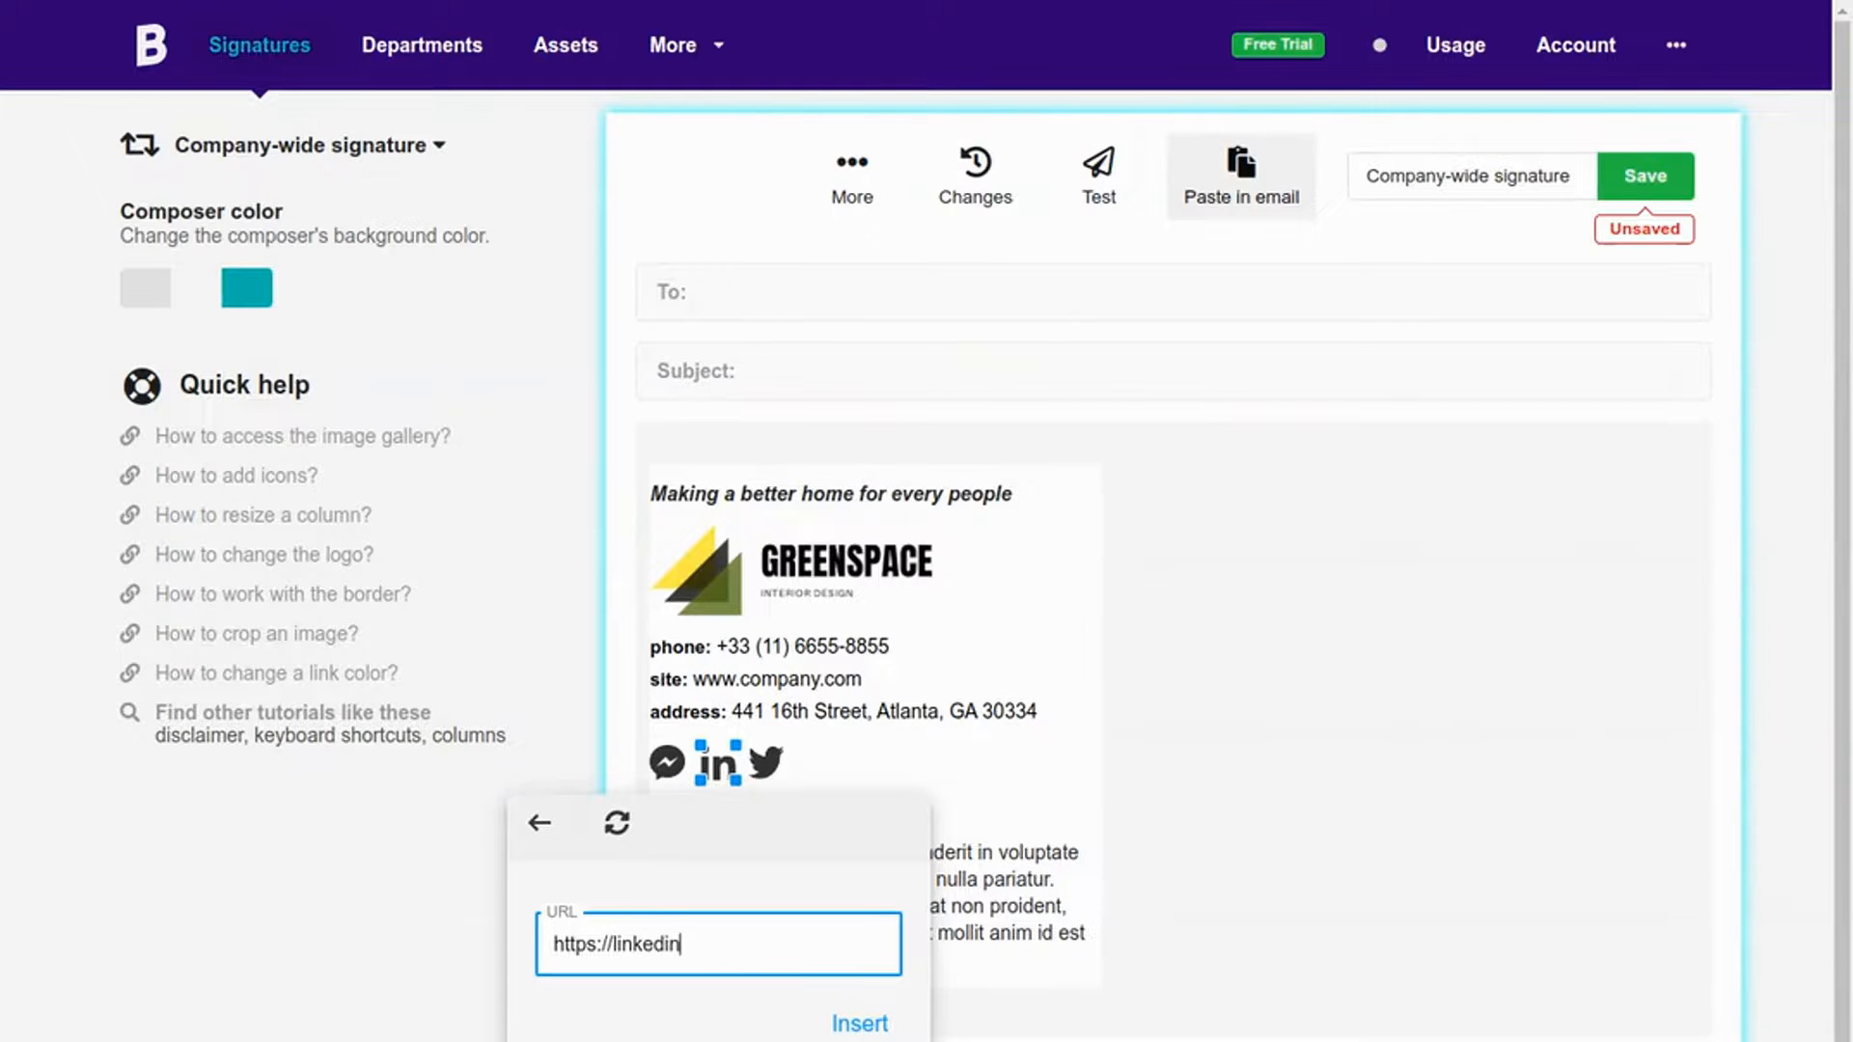
text(.com/compaby/)
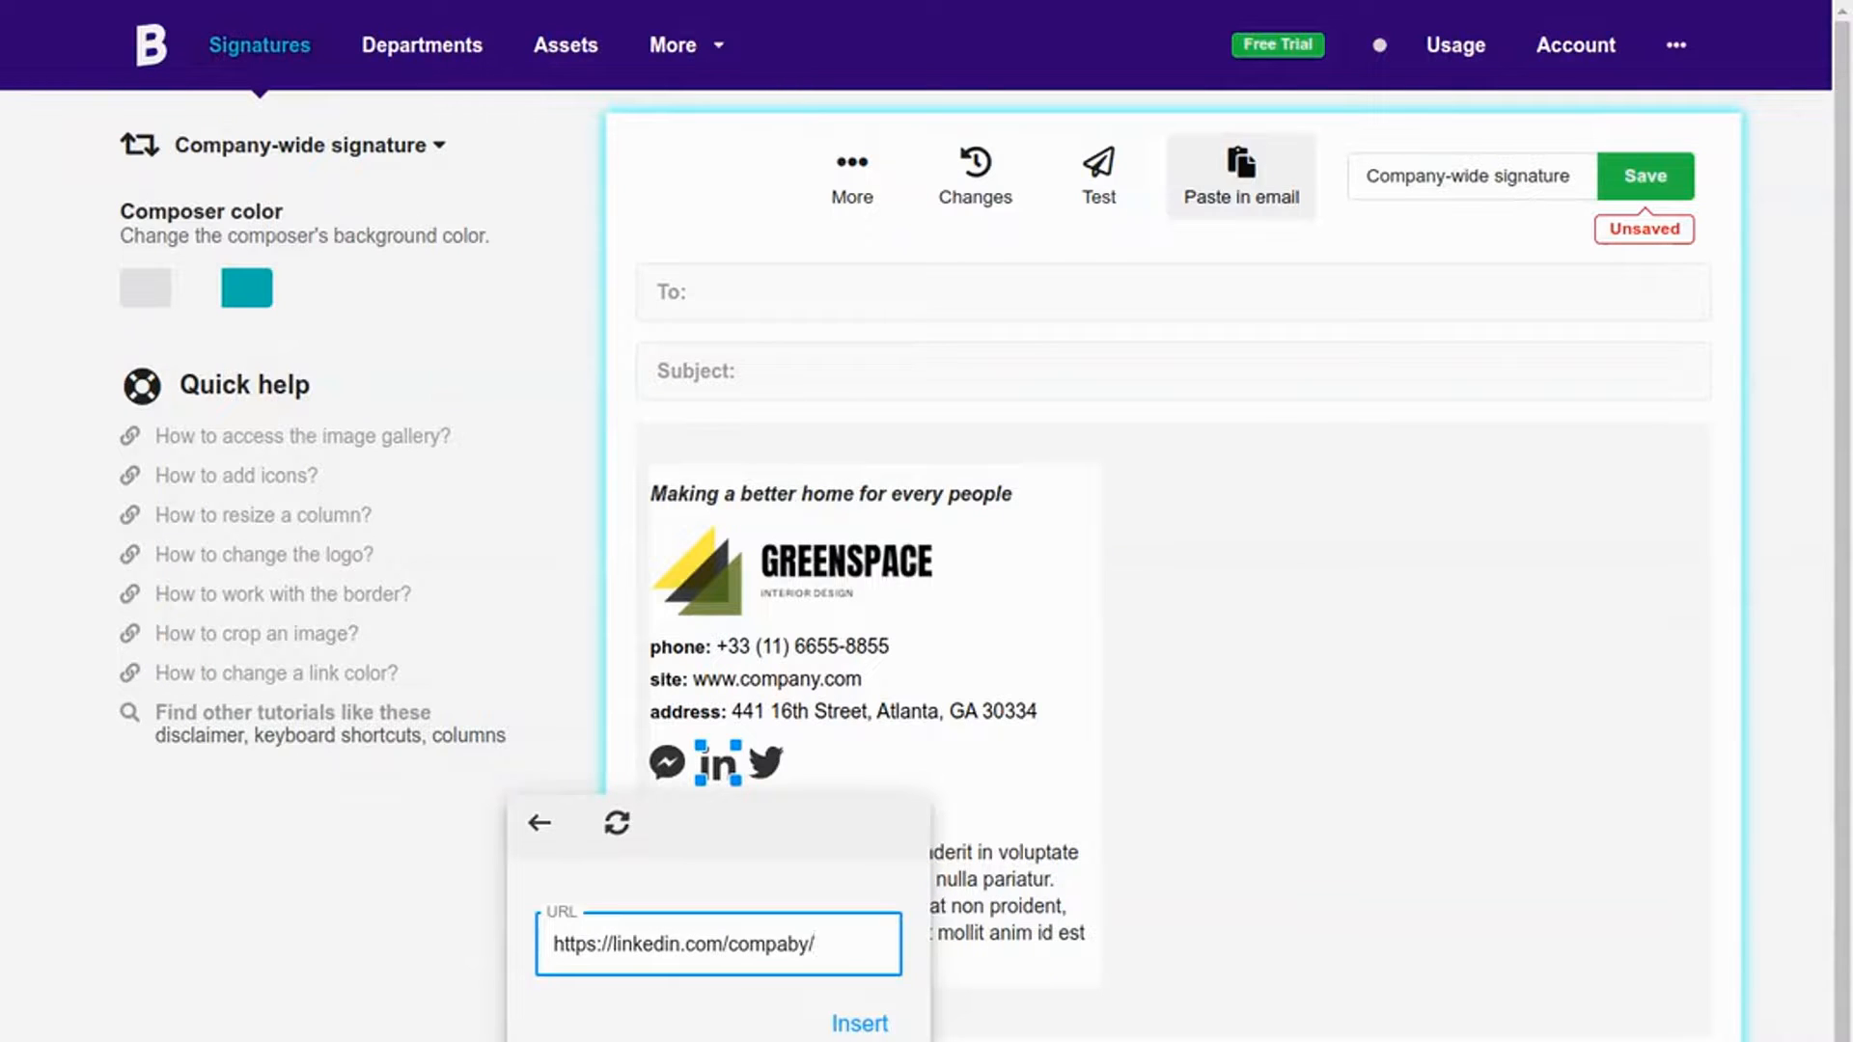
text(greenspace)
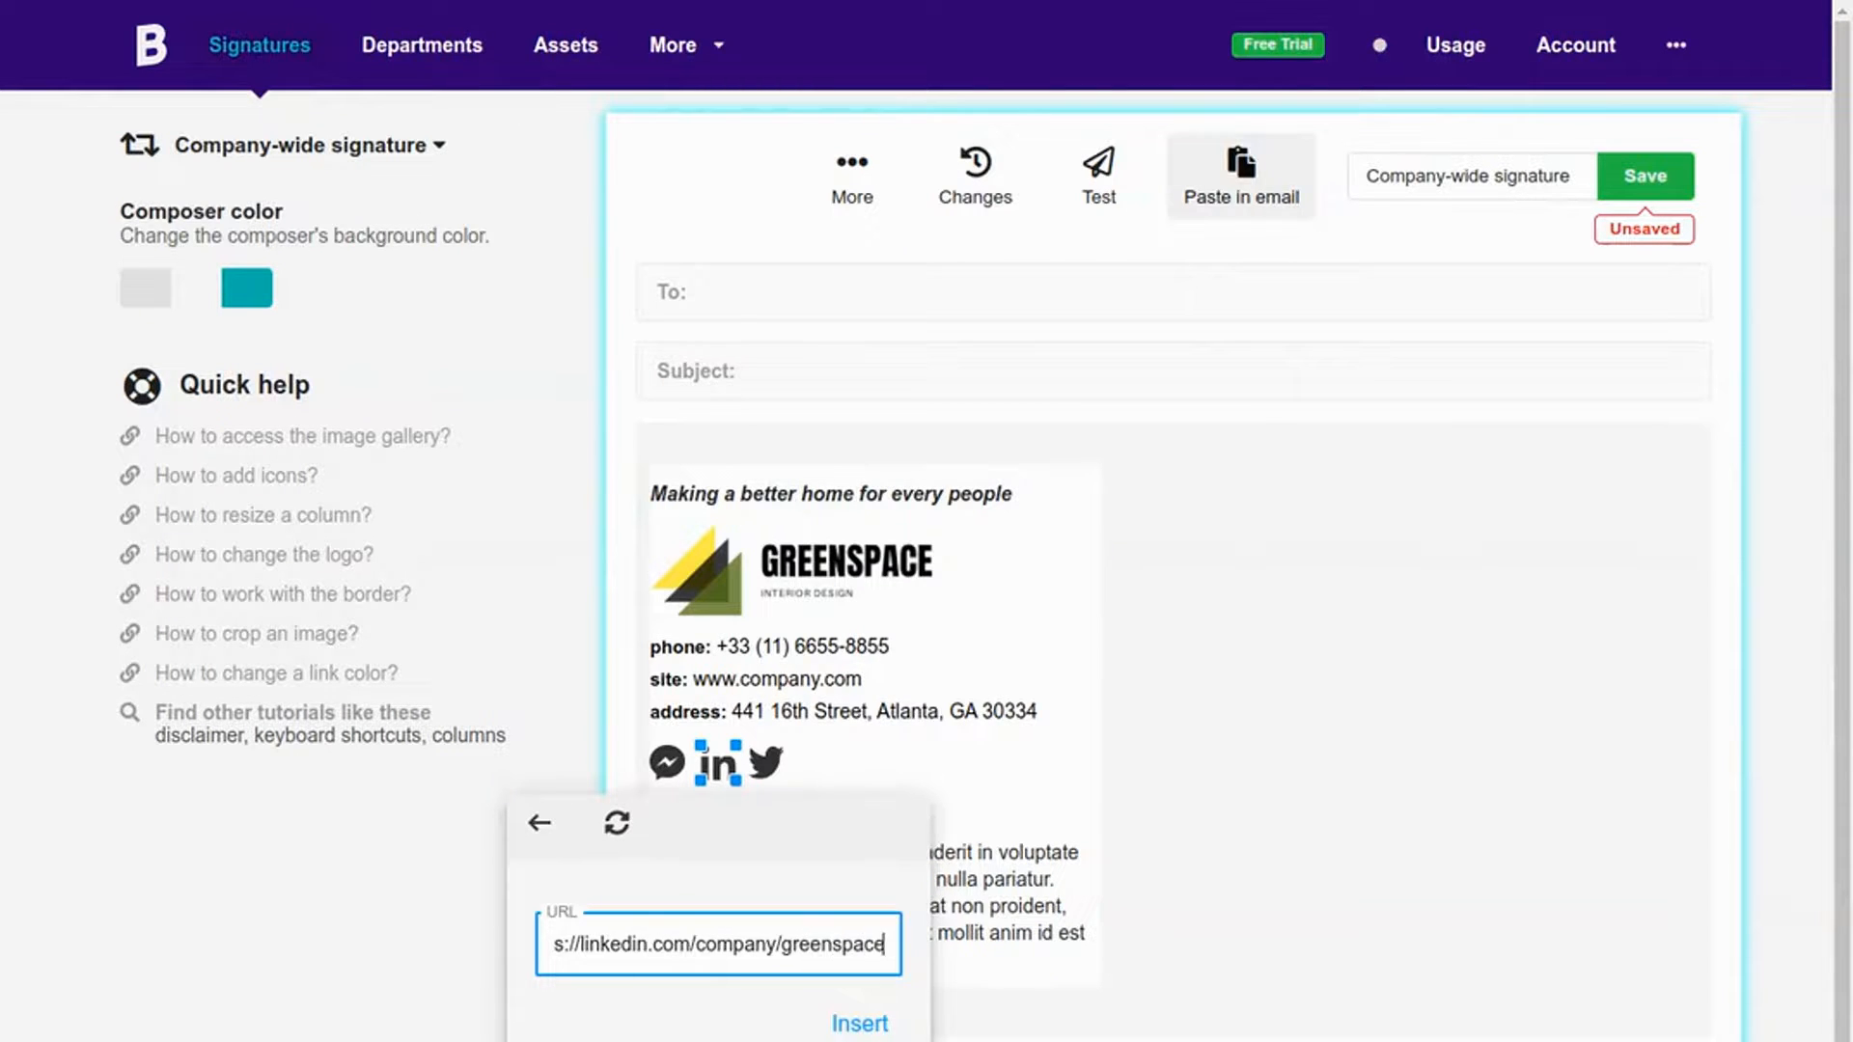
click(859, 1023)
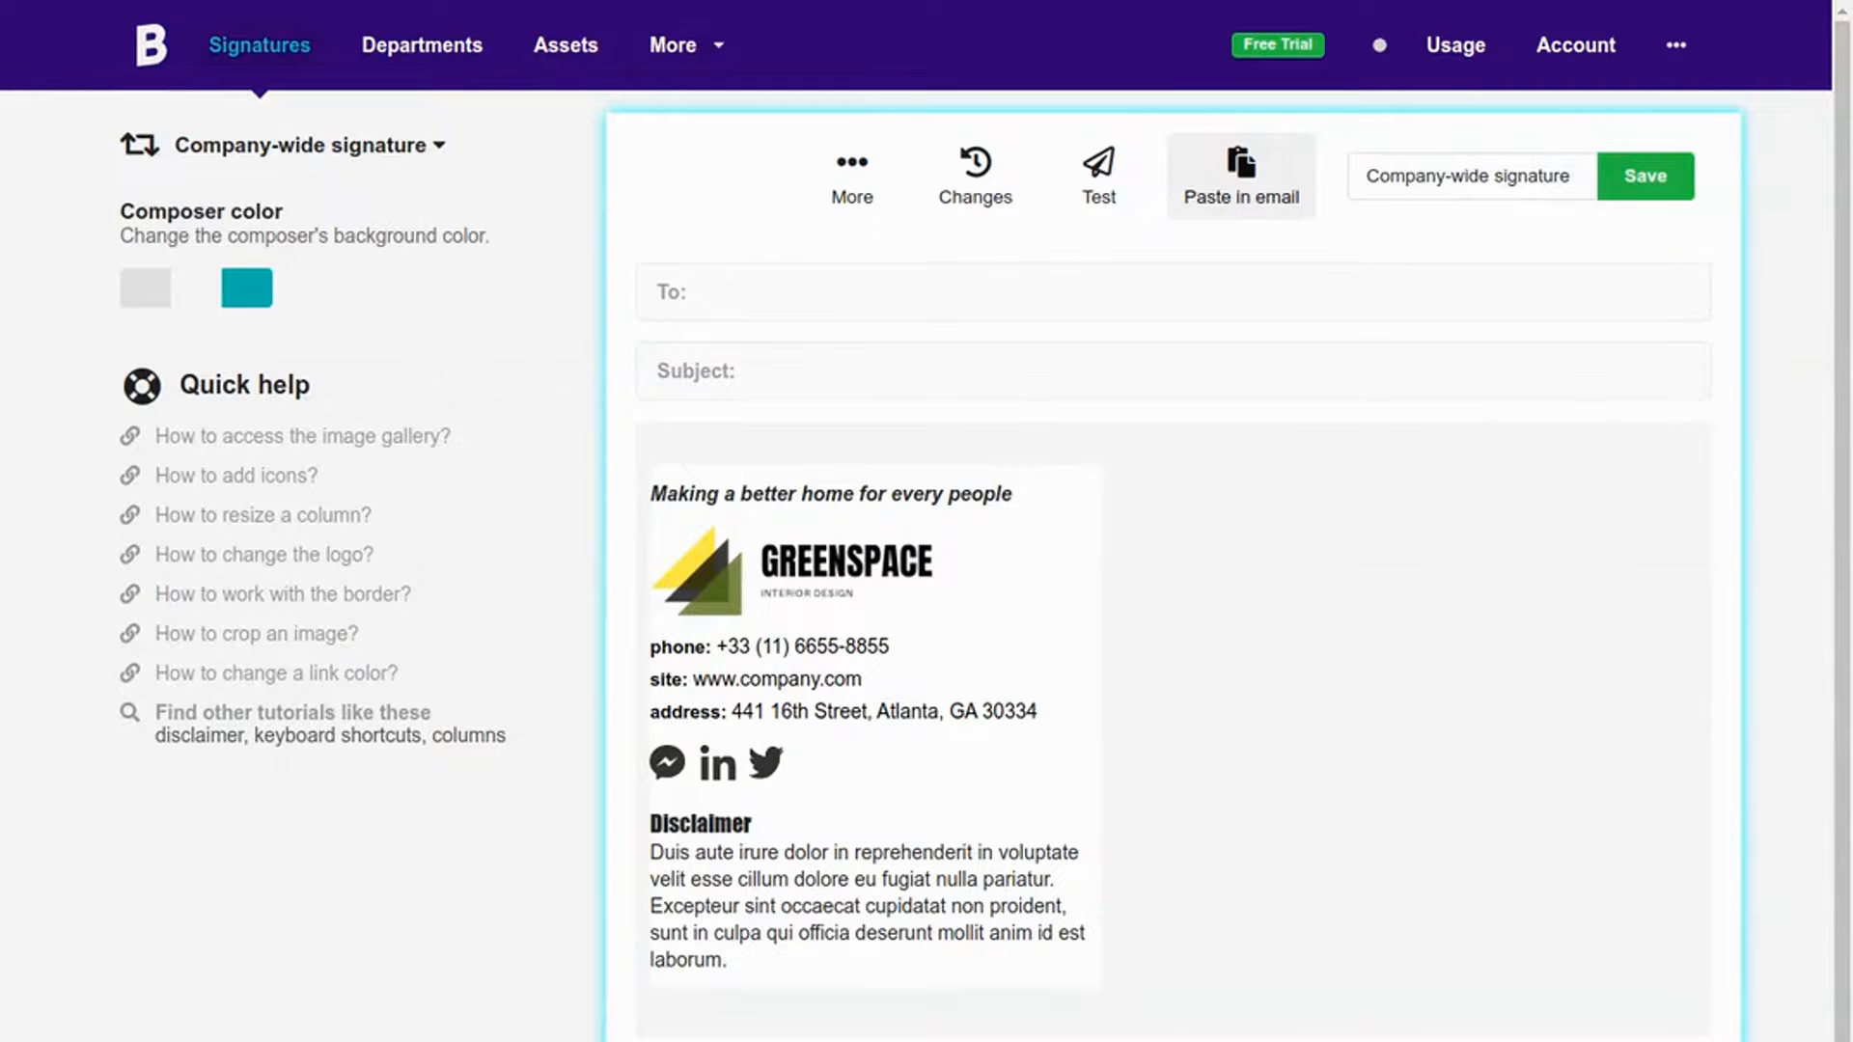
Step: Add quotation marks at both ends of the tagline
click(1050, 494)
text(")
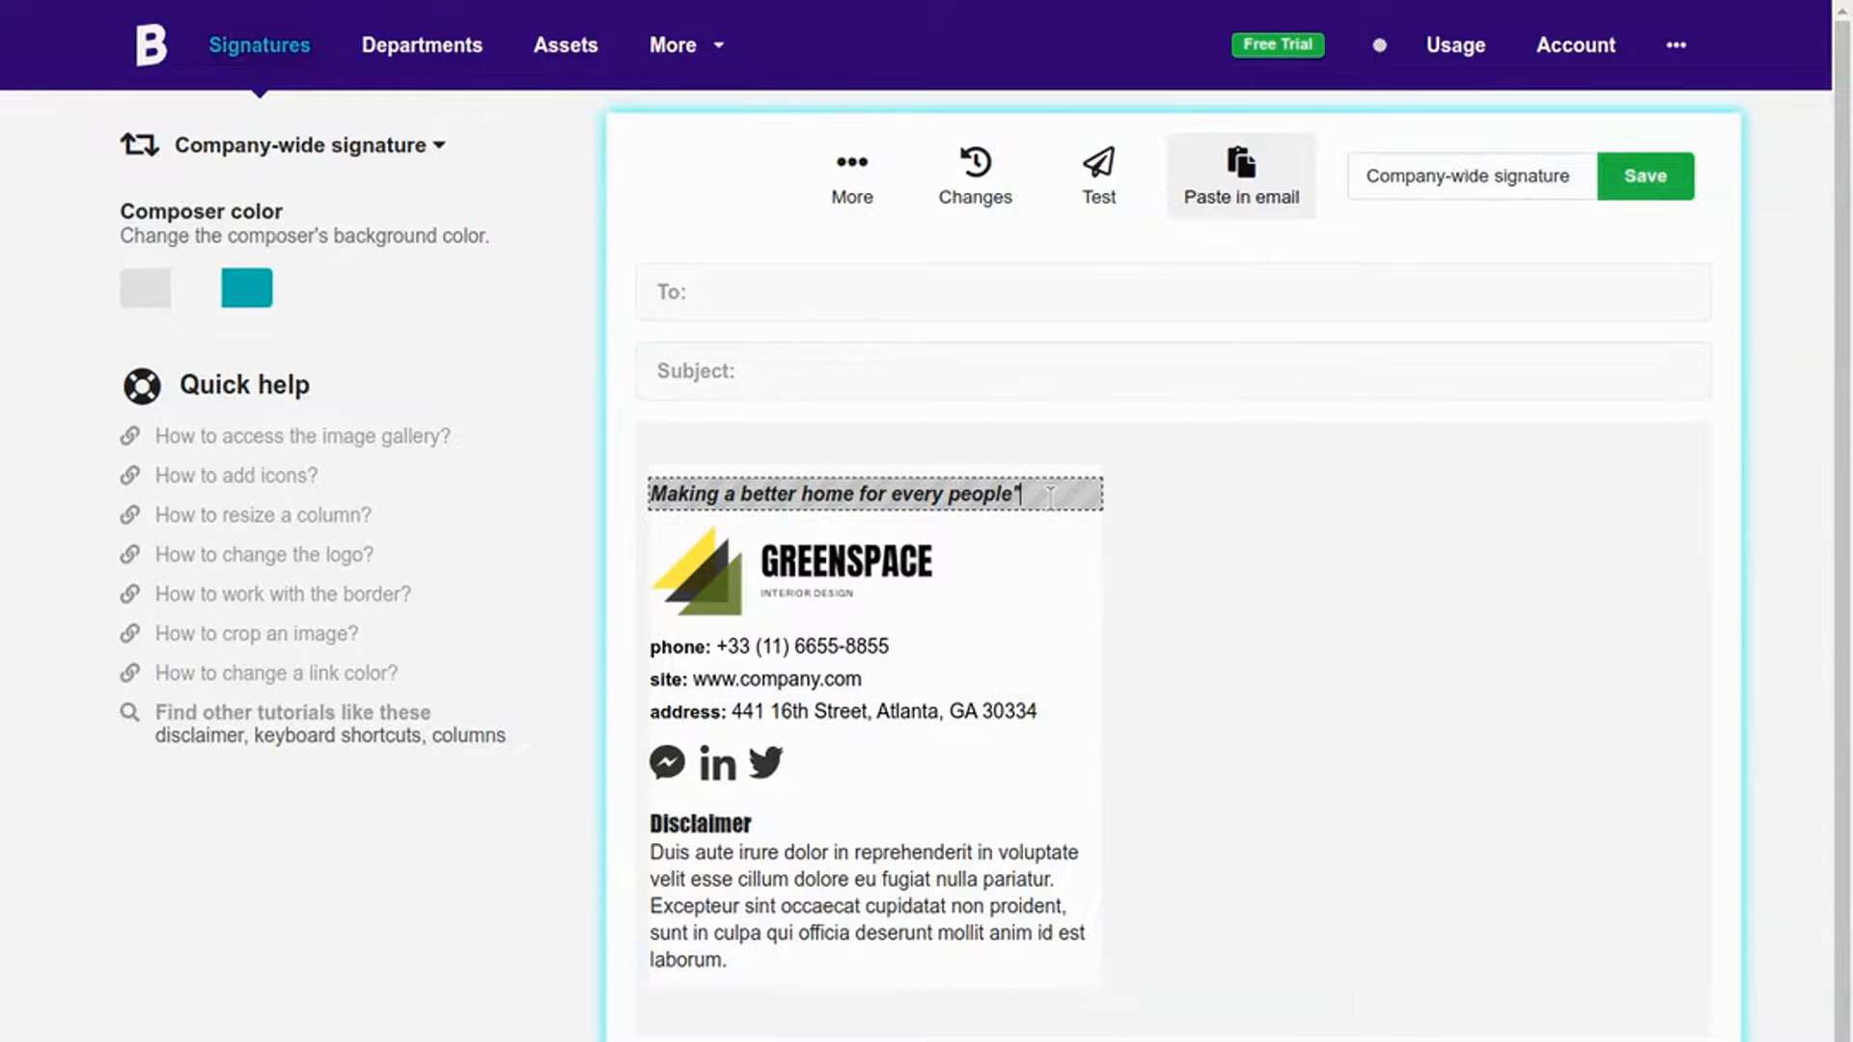
key(Home)
text(")
click(1303, 512)
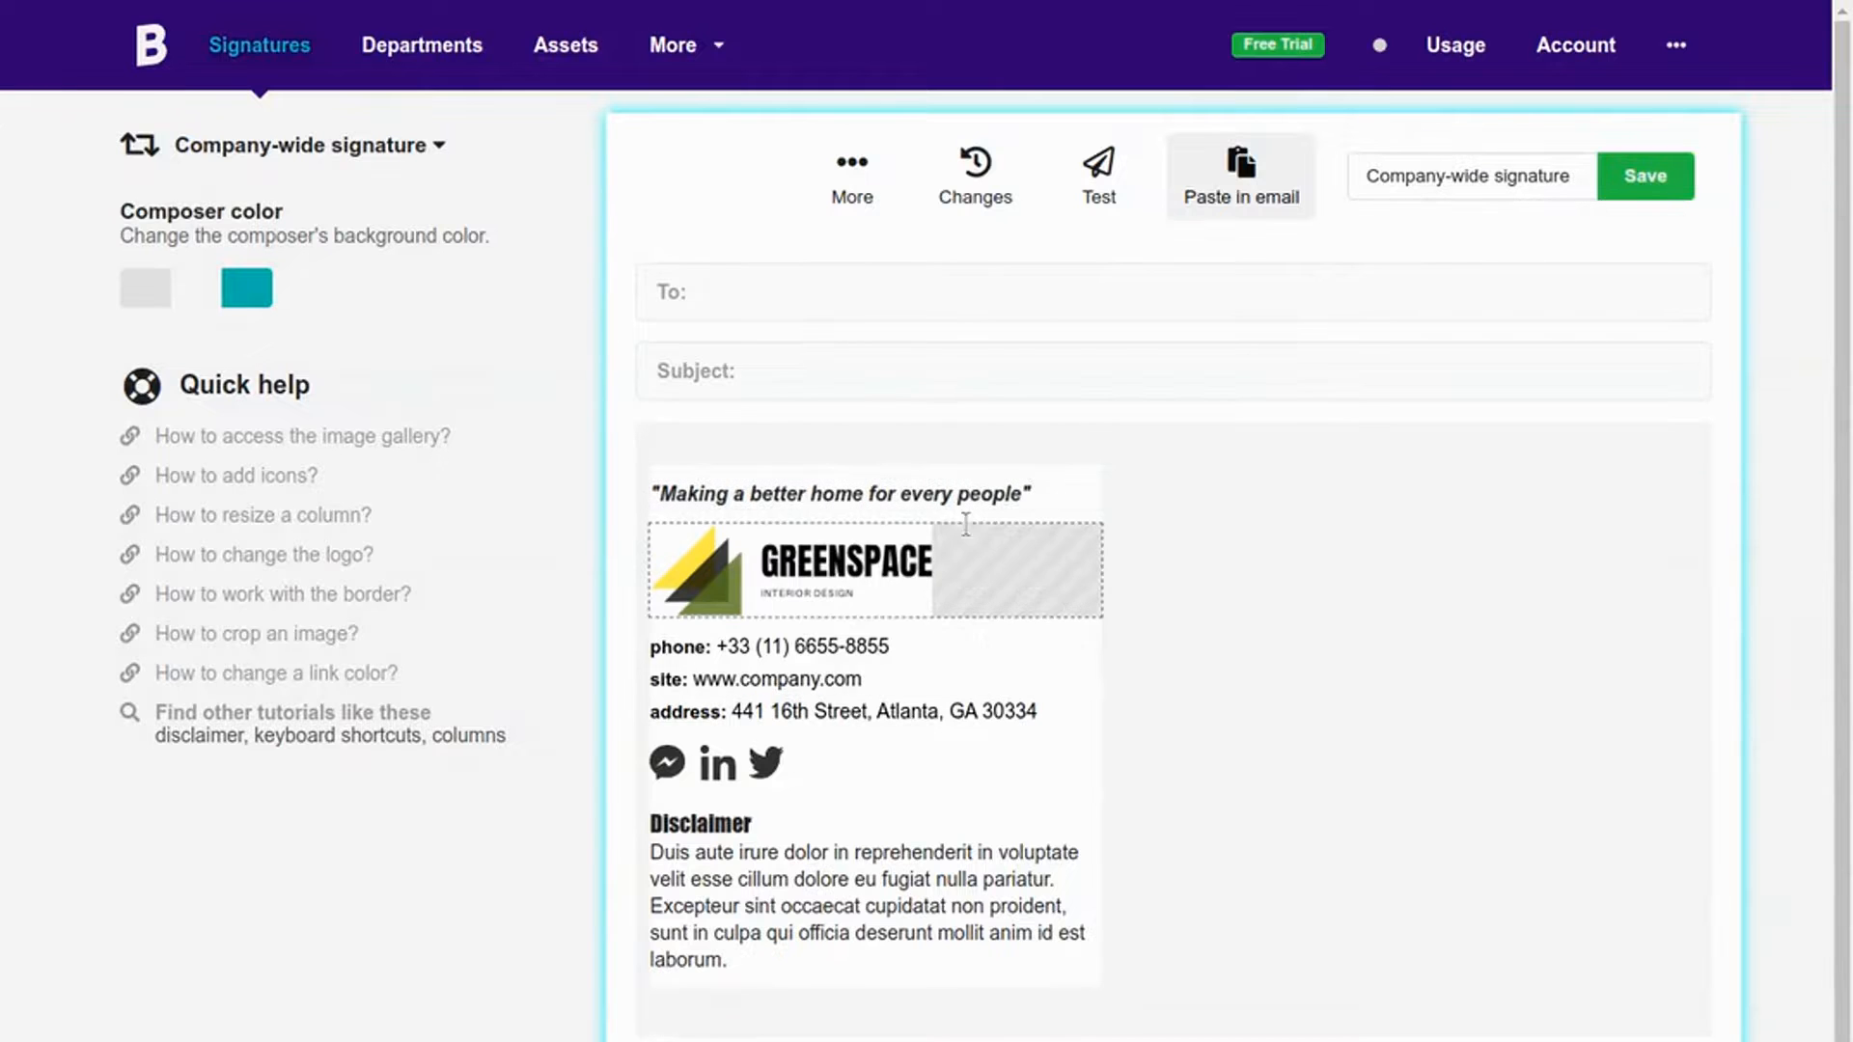
Step: Choose a new font size for the tagline and save the signature
click(1050, 494)
drag(1050, 494, 651, 494)
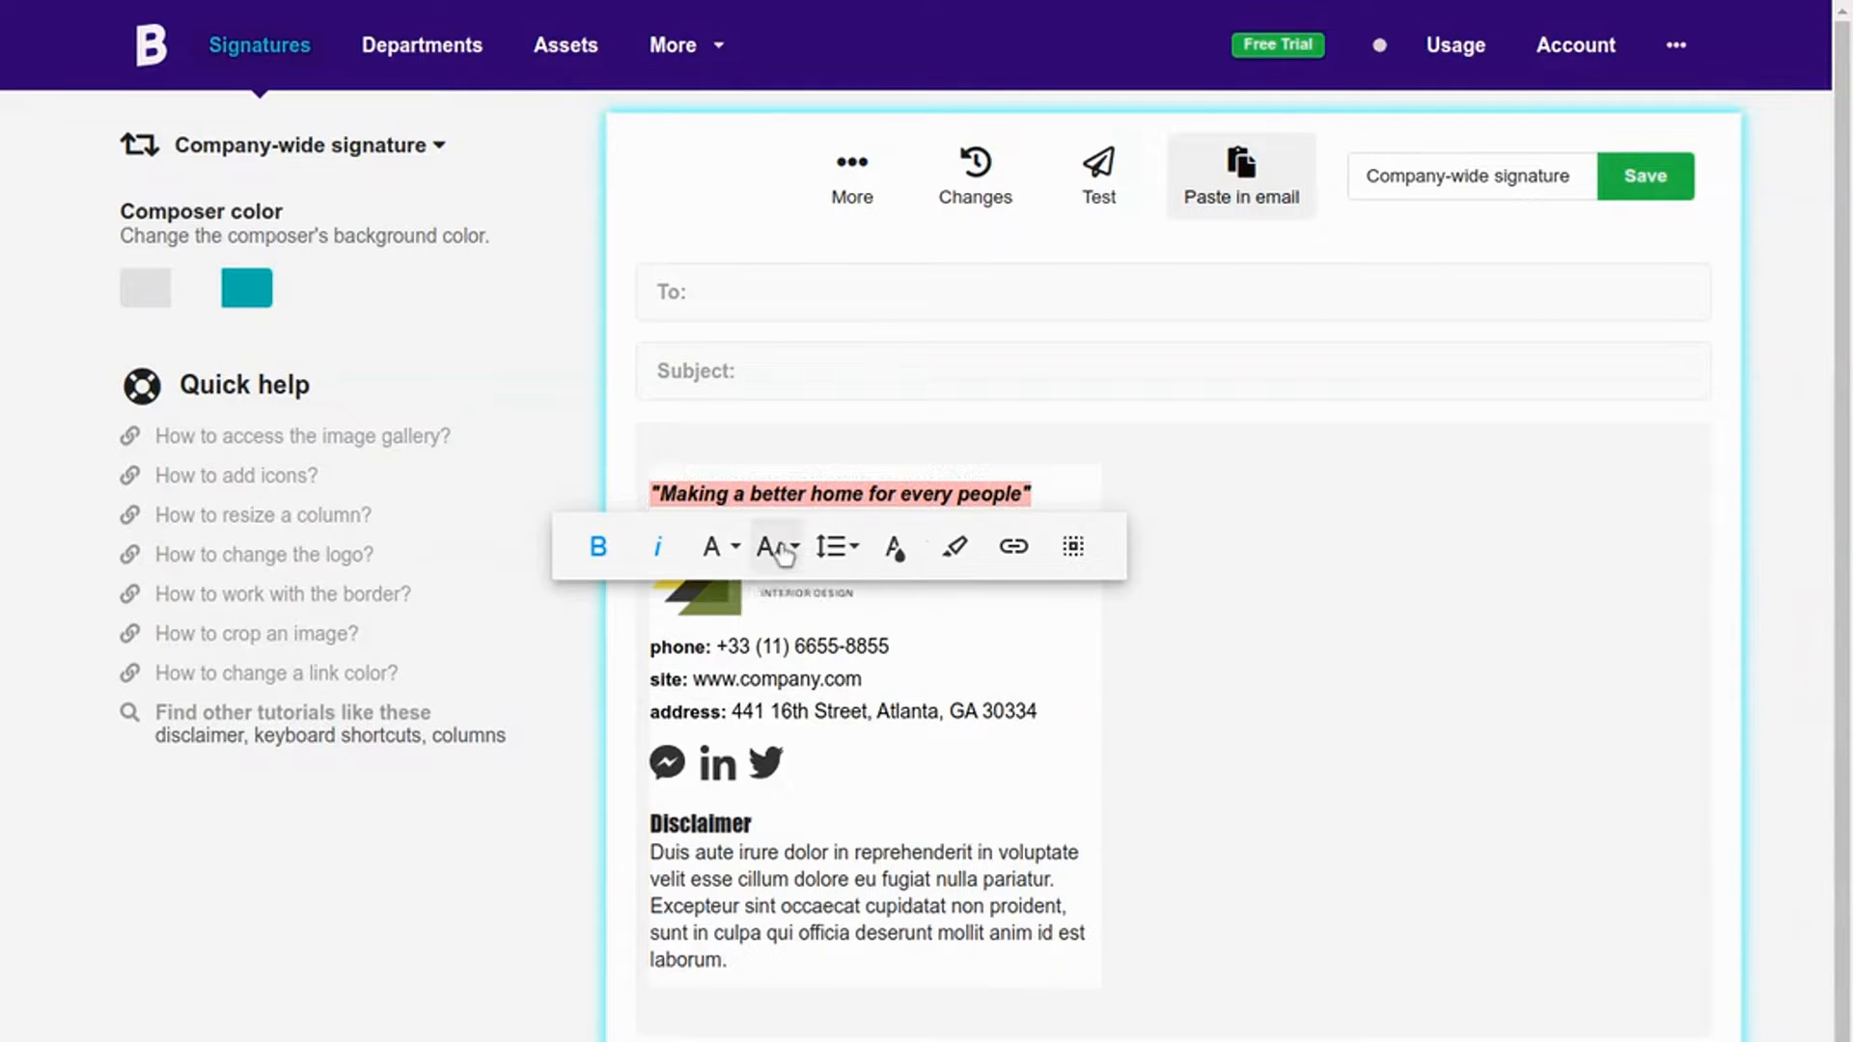
click(784, 552)
click(791, 627)
click(1299, 521)
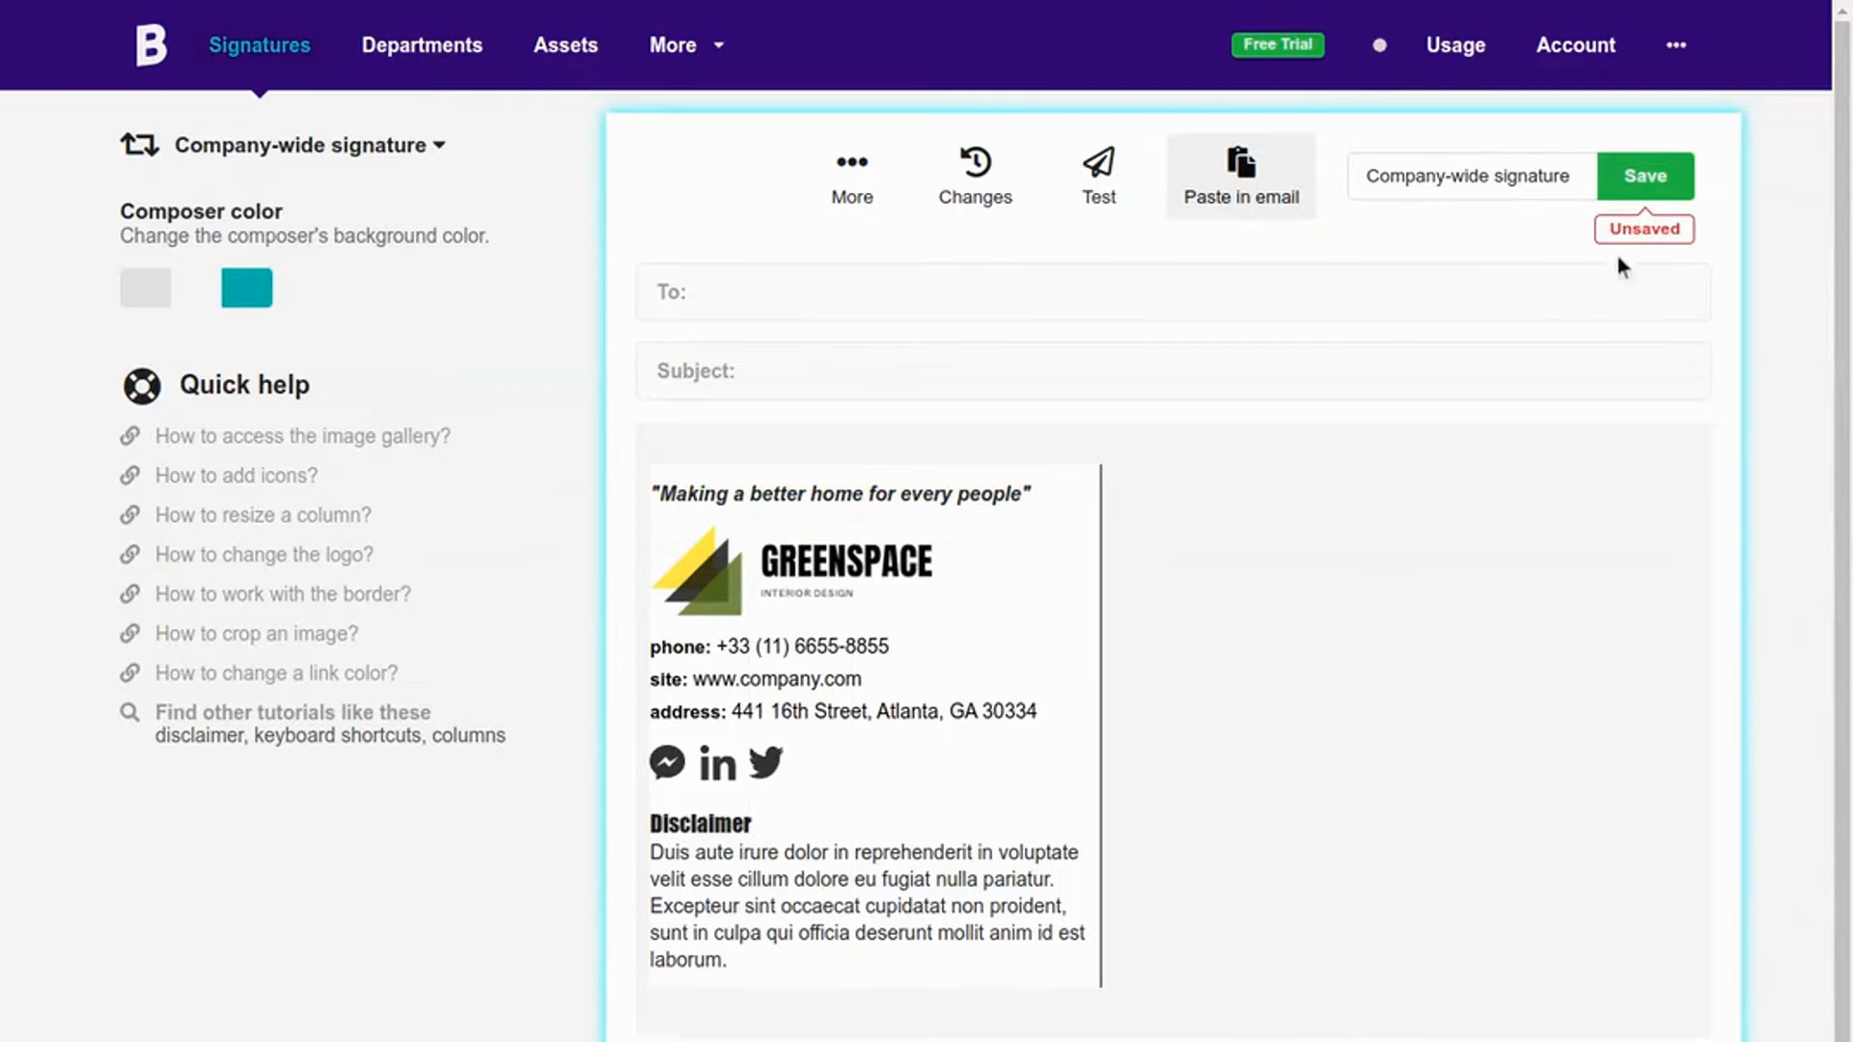
click(1645, 176)
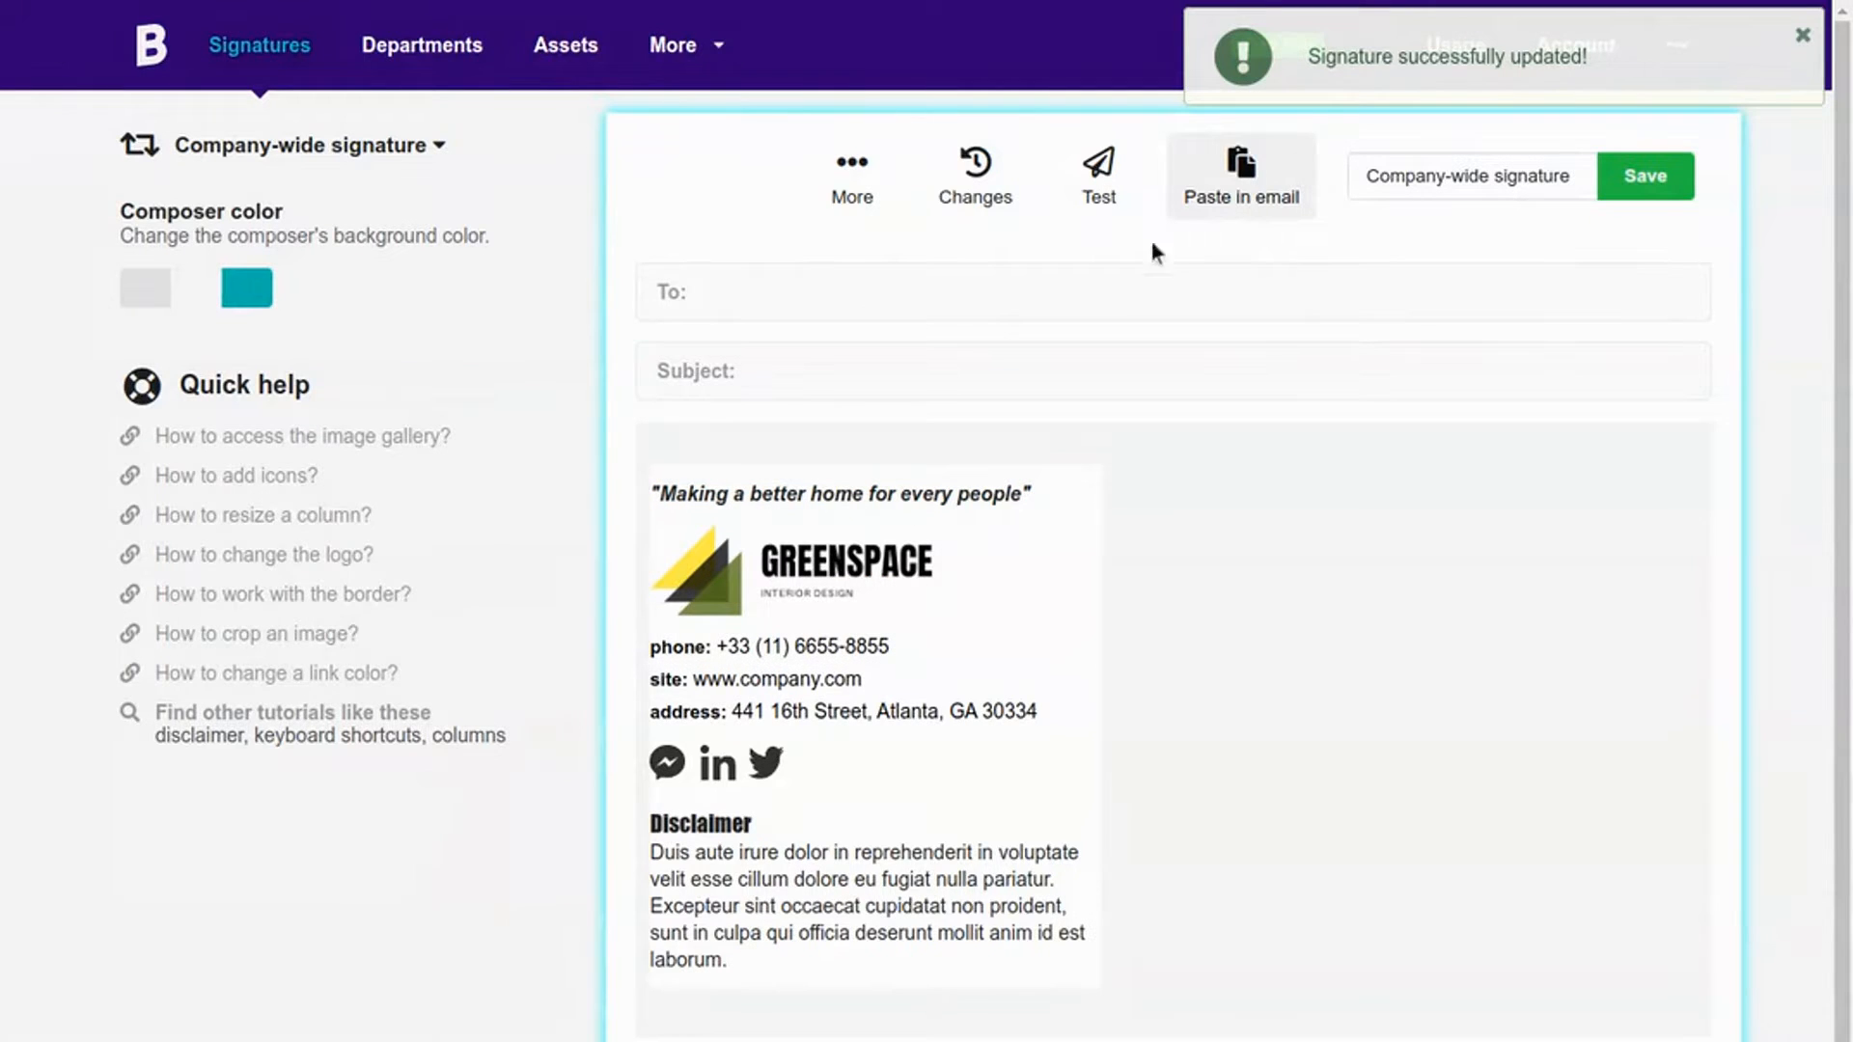
Step: Show the Paste in email view and its HTML code, then create a clone from More
click(1245, 201)
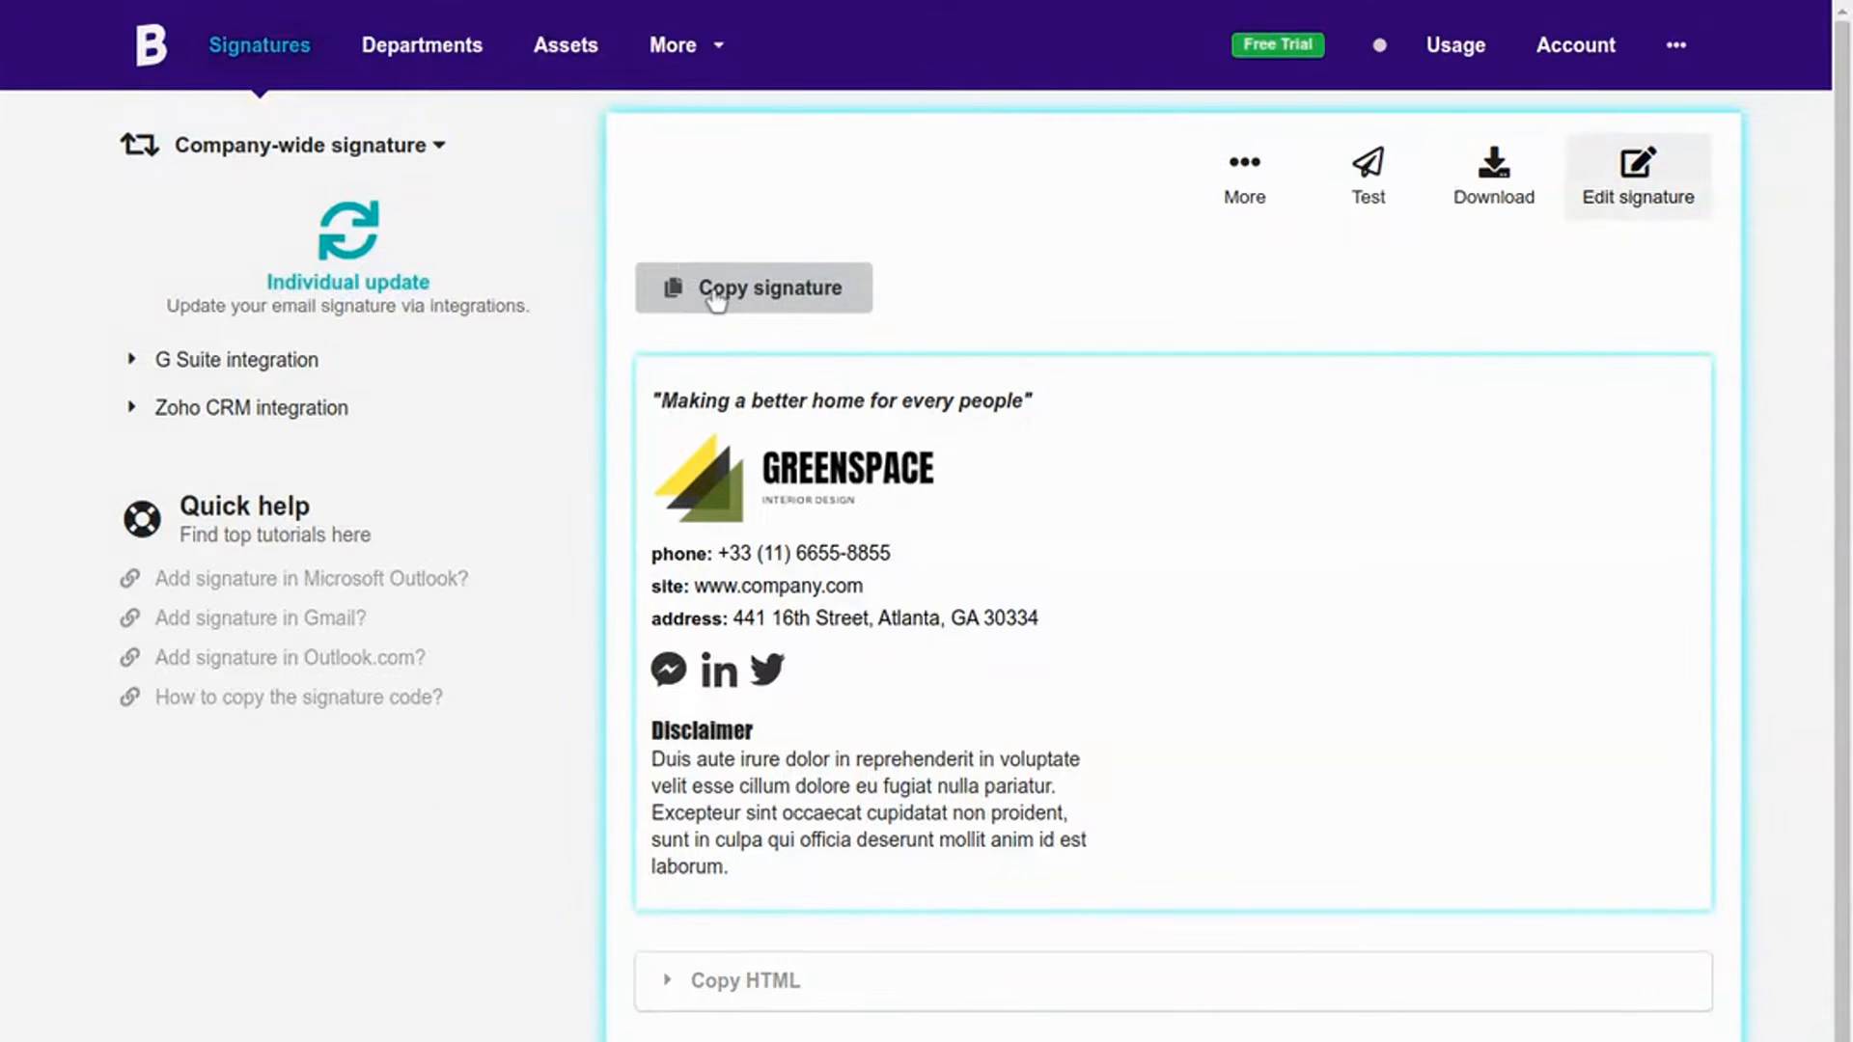
scroll(664, 929, down, 1)
click(666, 957)
scroll(704, 935, down, 4)
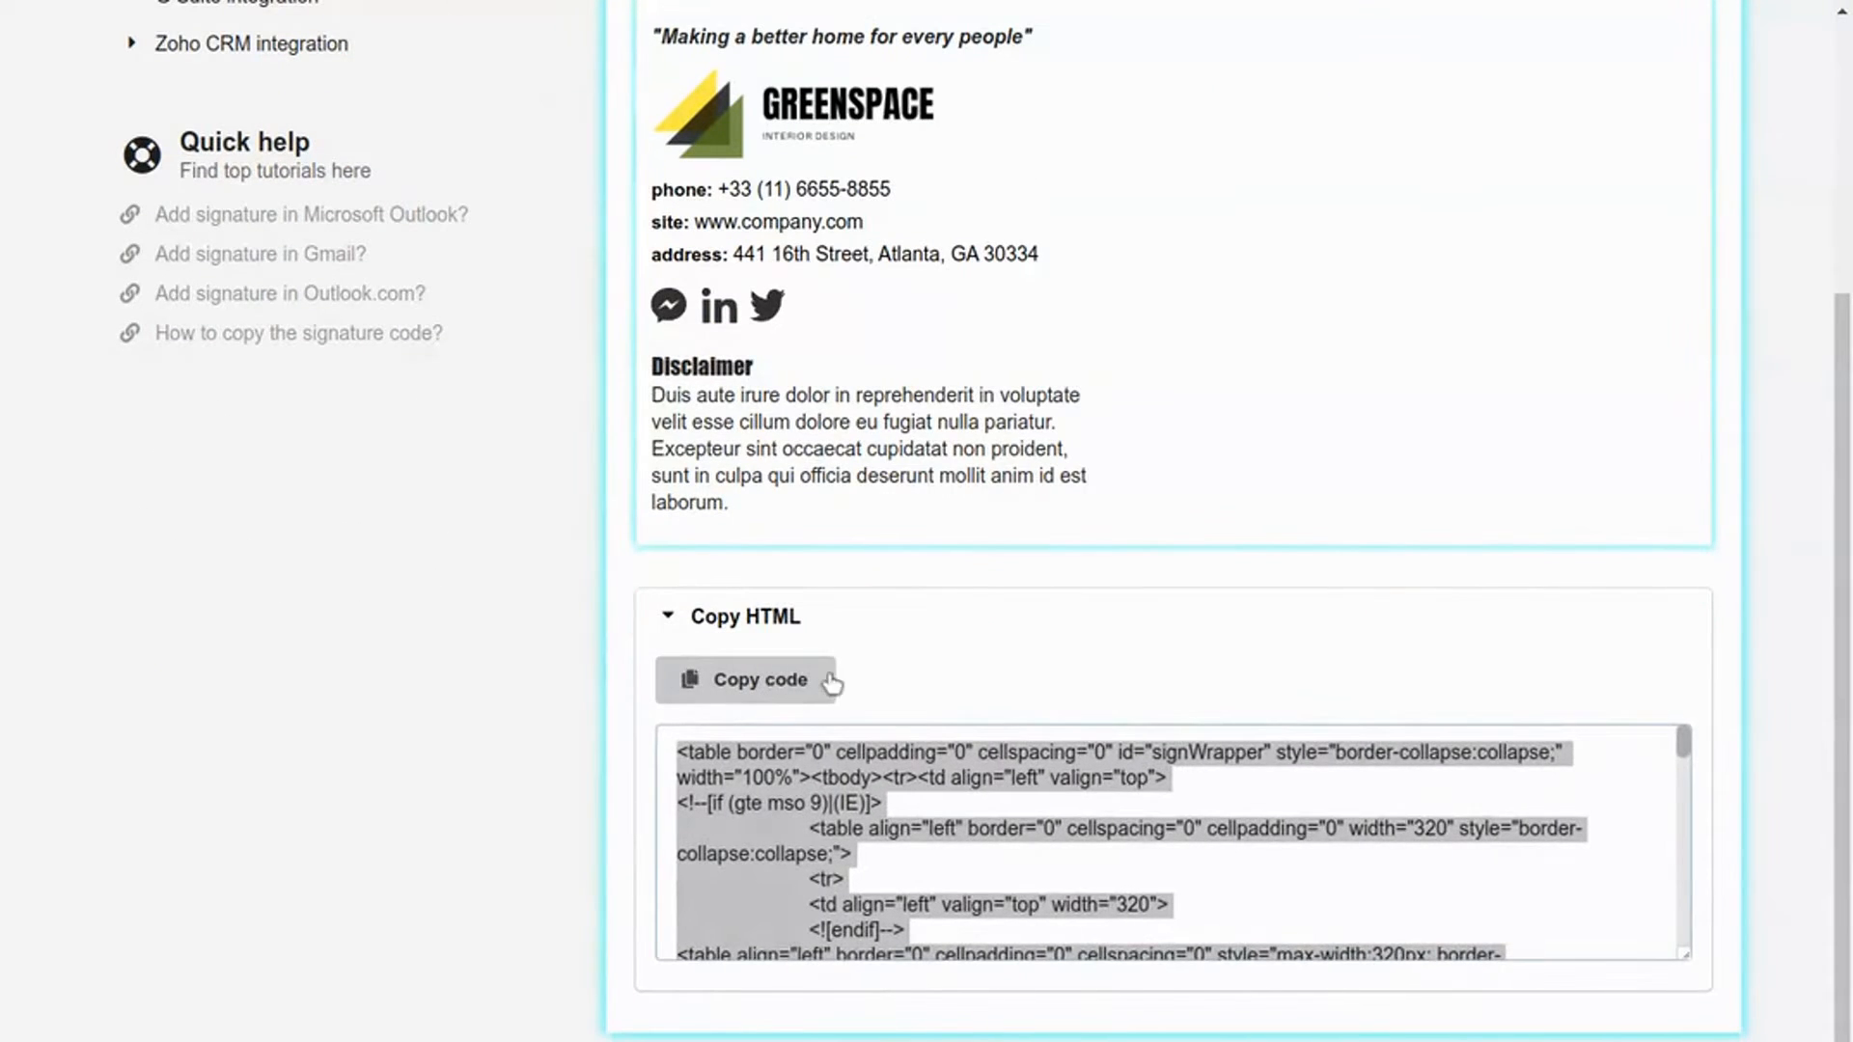
click(731, 622)
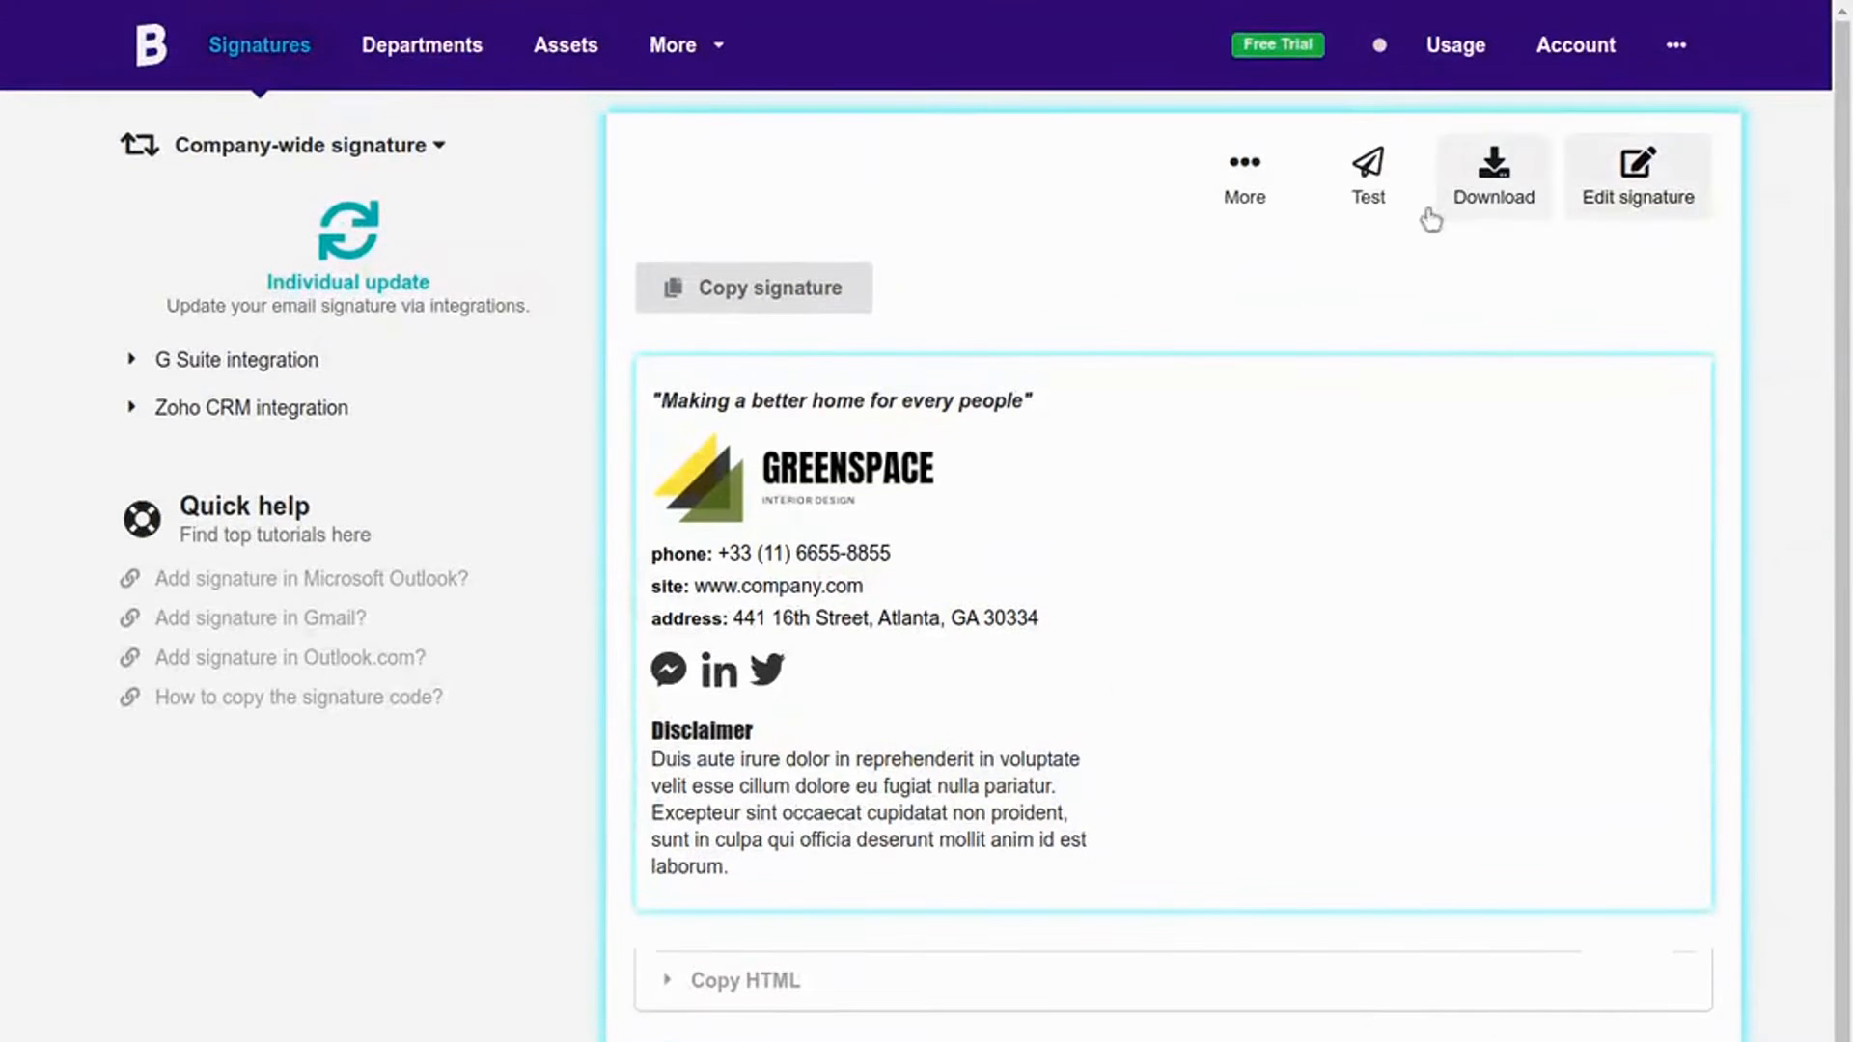
click(1244, 178)
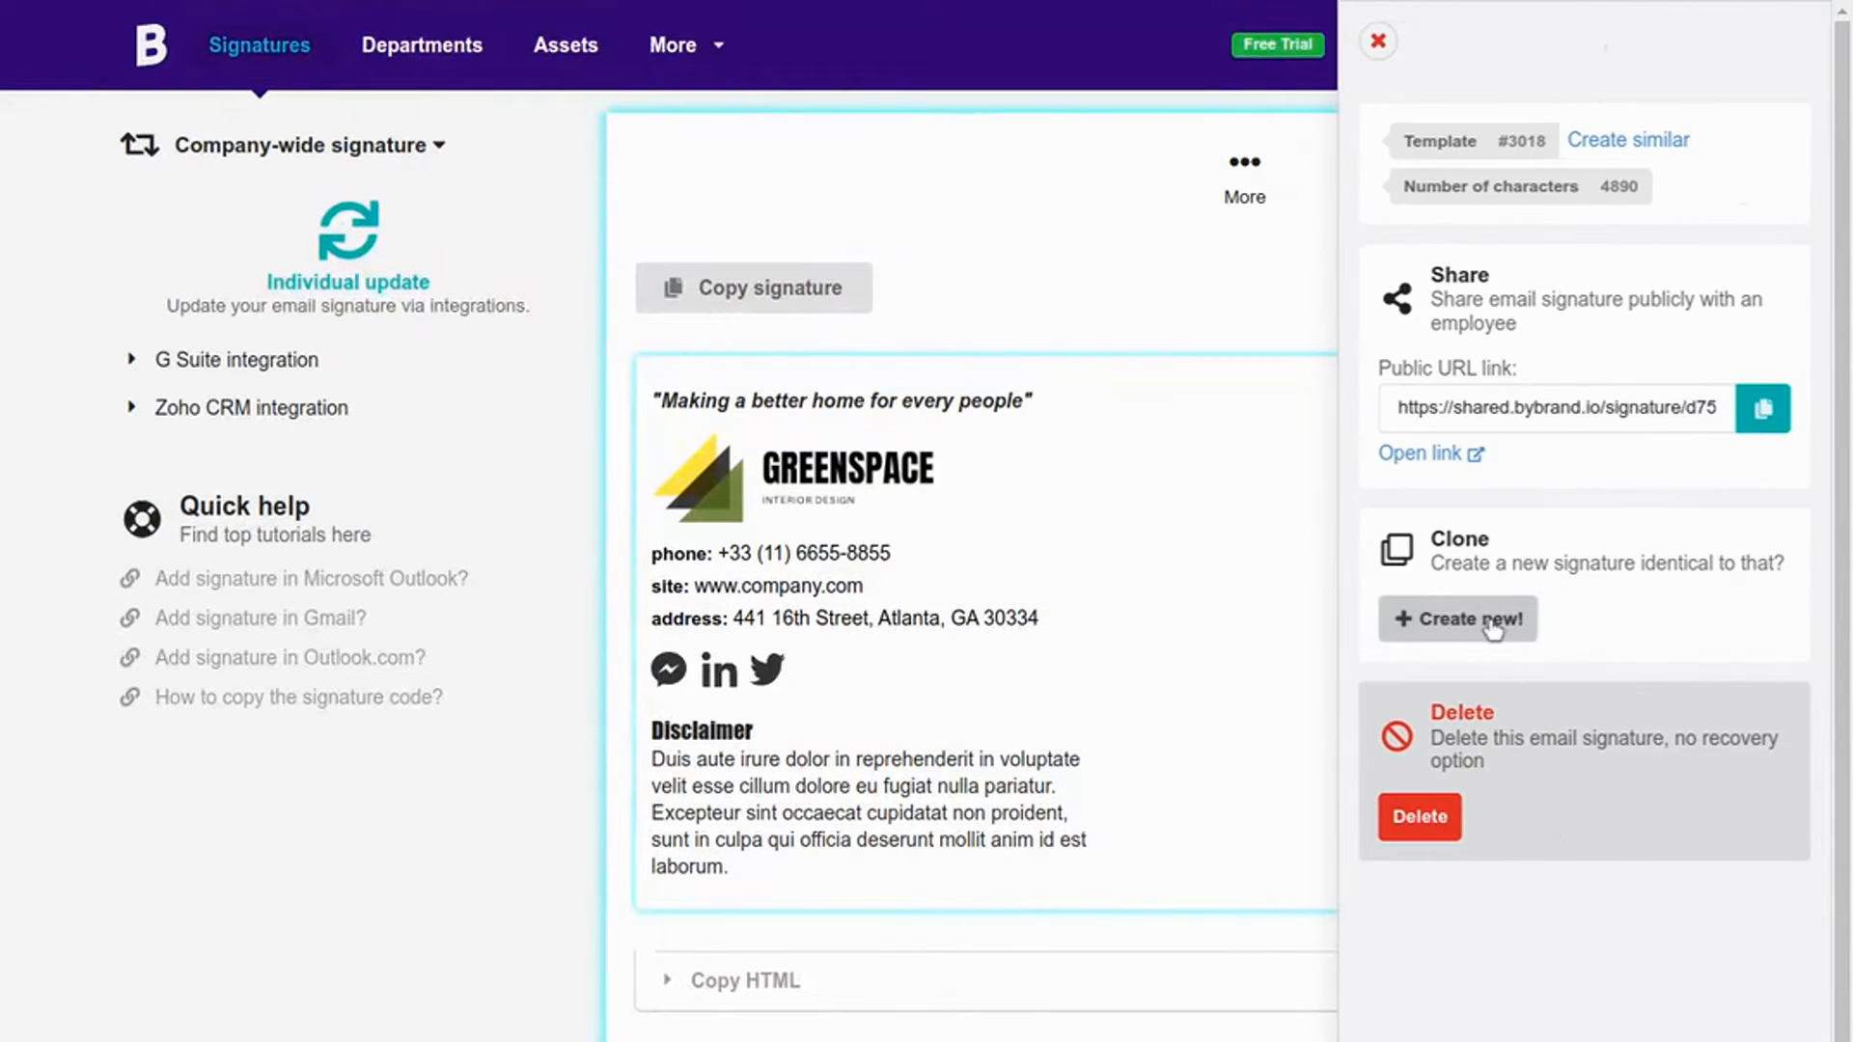
click(1520, 615)
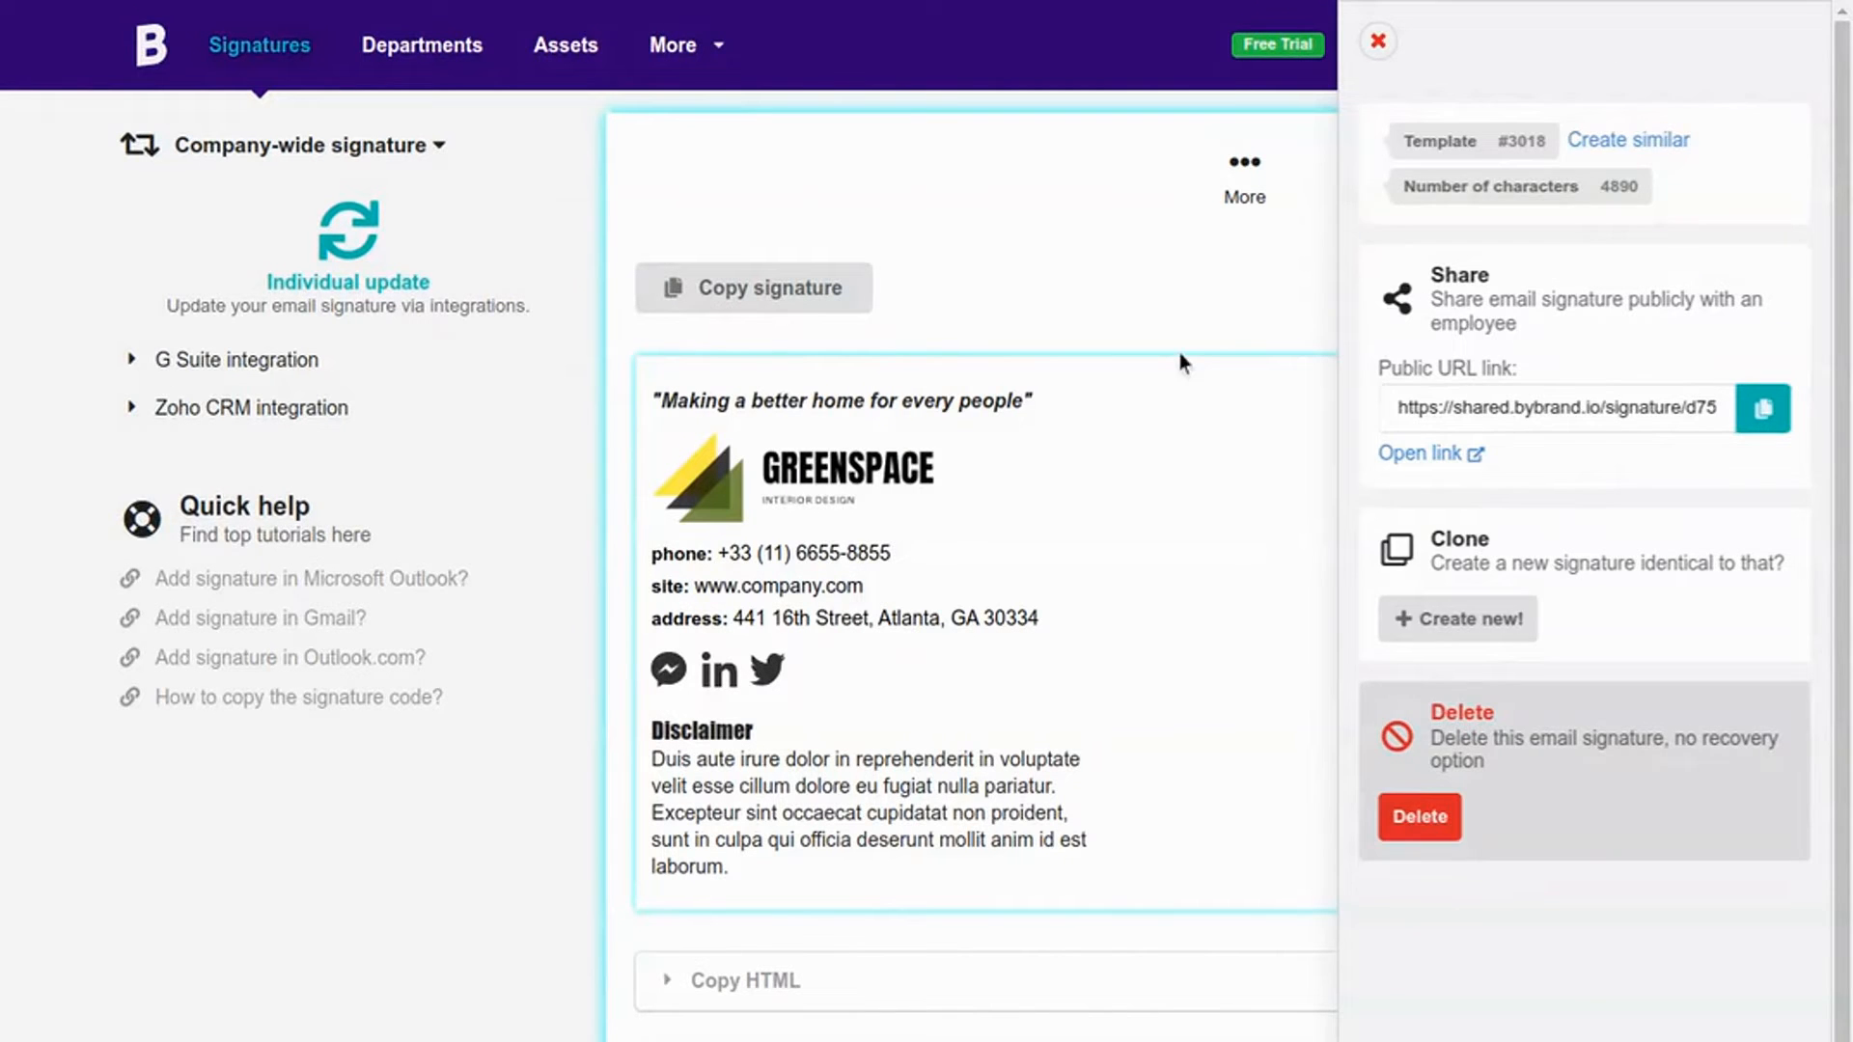